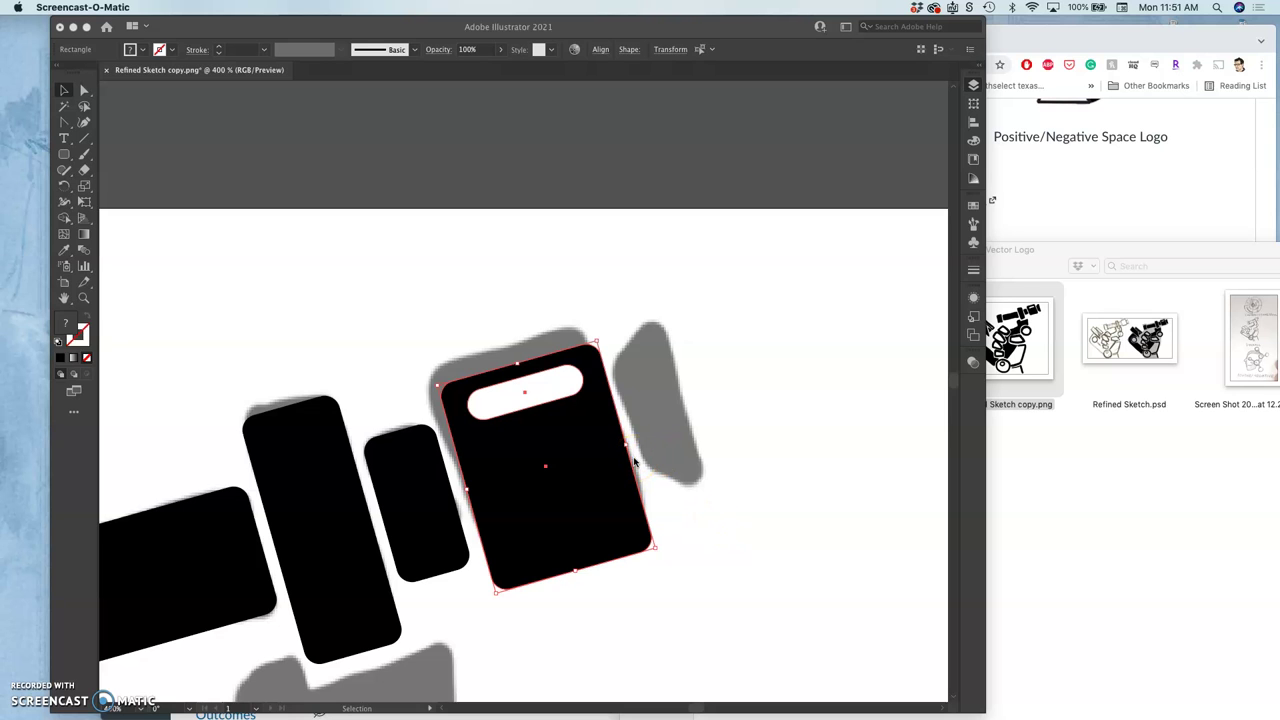
Zoom to the rectangle and briefly hide and show the big and small rectangles to inspect them.
{"action": "left_click", "coordinate": [738, 388]}
{"action": "key", "text": "super+minus"}
{"action": "key", "text": "super+minus"}
{"action": "key", "text": "super+minus"}
{"action": "key", "text": "super+minus"}
{"action": "key", "text": "super+minus"}
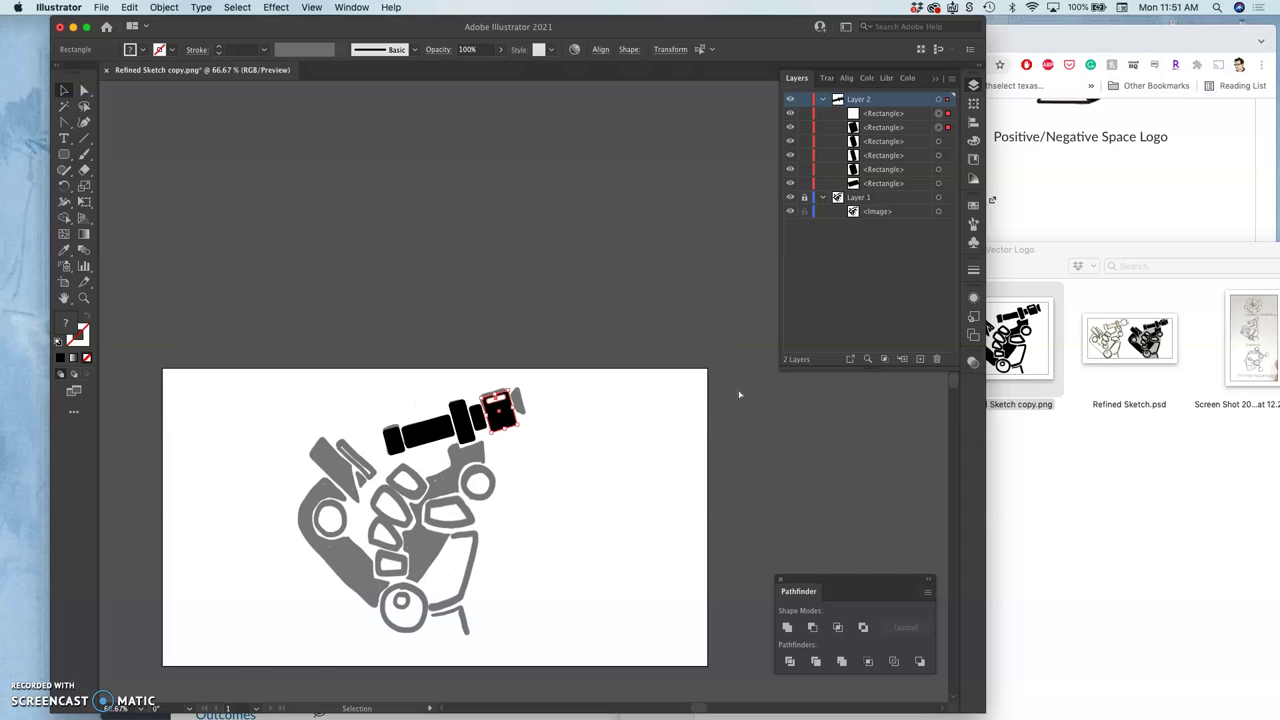
{"action": "left_click", "coordinate": [498, 453]}
{"action": "key", "text": "super+equal"}
{"action": "key", "text": "super+equal"}
{"action": "key", "text": "super+equal"}
{"action": "key", "text": "super+equal"}
{"action": "key", "text": "super+equal"}
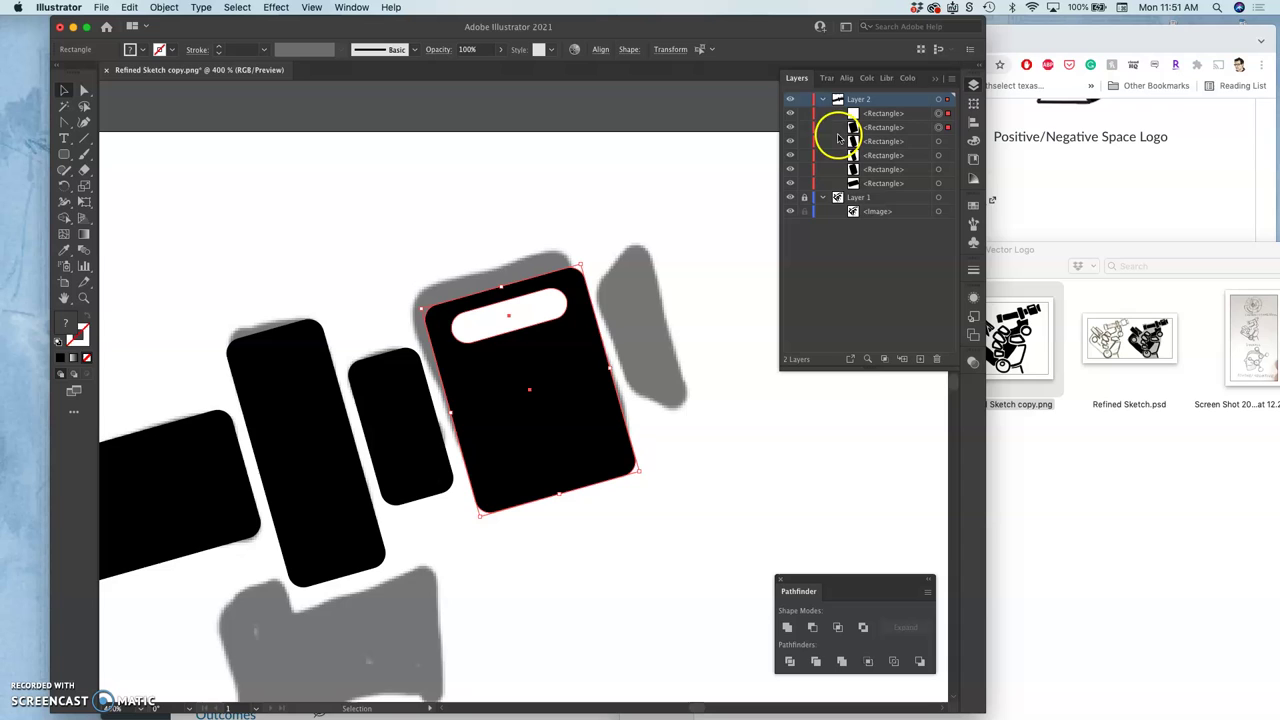
{"action": "left_click", "coordinate": [791, 128]}
{"action": "left_click", "coordinate": [791, 128]}
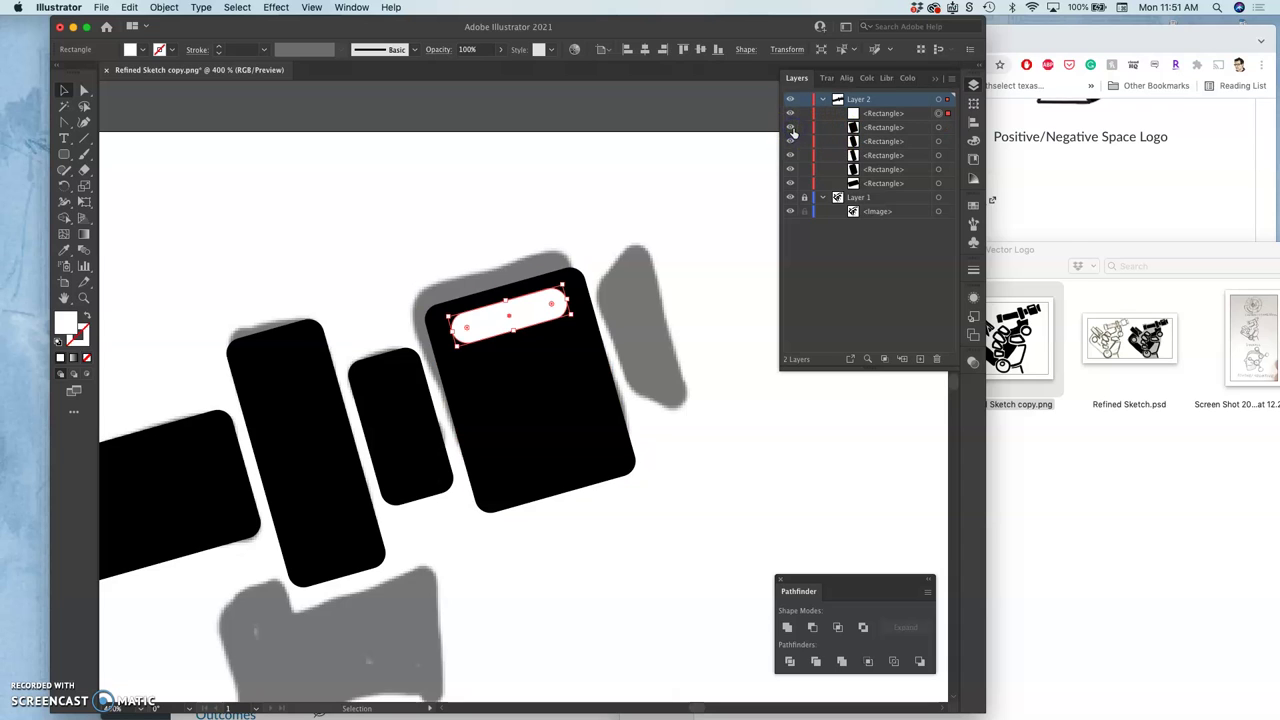
{"action": "left_click", "coordinate": [791, 141]}
{"action": "left_click", "coordinate": [791, 141]}
Select the pill alone, then toggle Layer 2, the pill and the large rectangle off and back on.
{"action": "left_click", "coordinate": [587, 287], "text": "shift"}
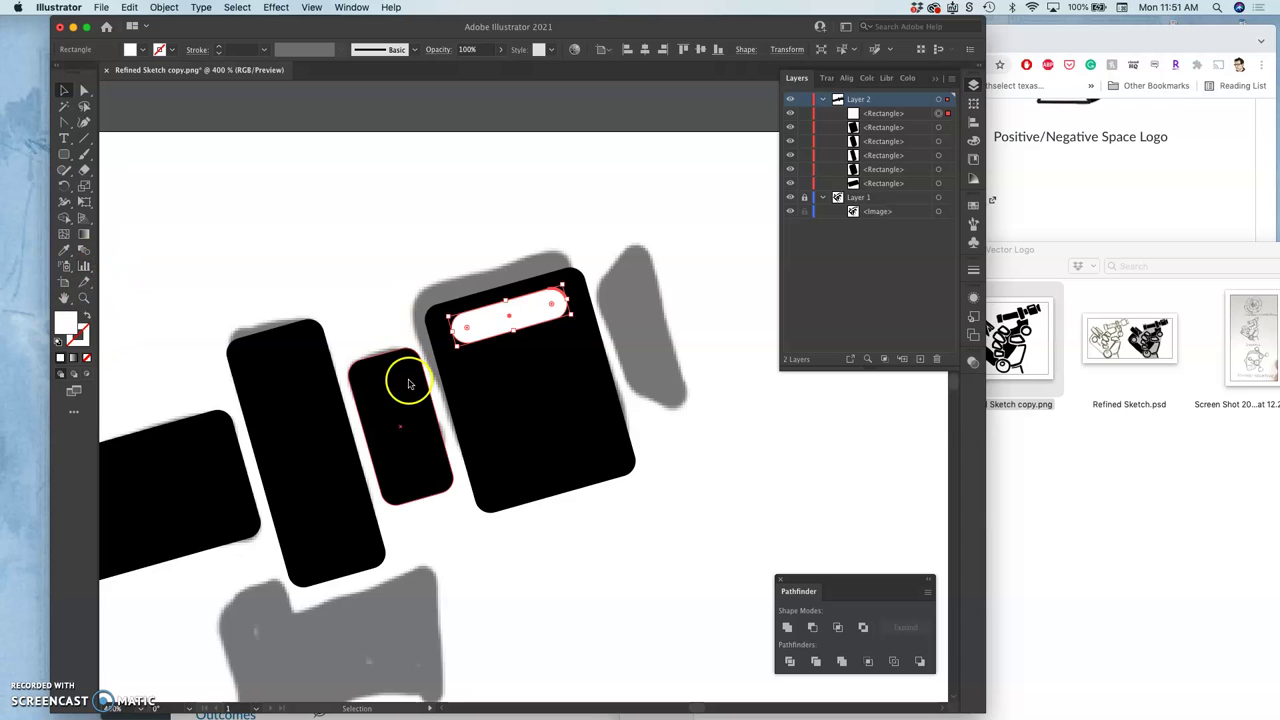
{"action": "left_click", "coordinate": [586, 286], "text": "shift"}
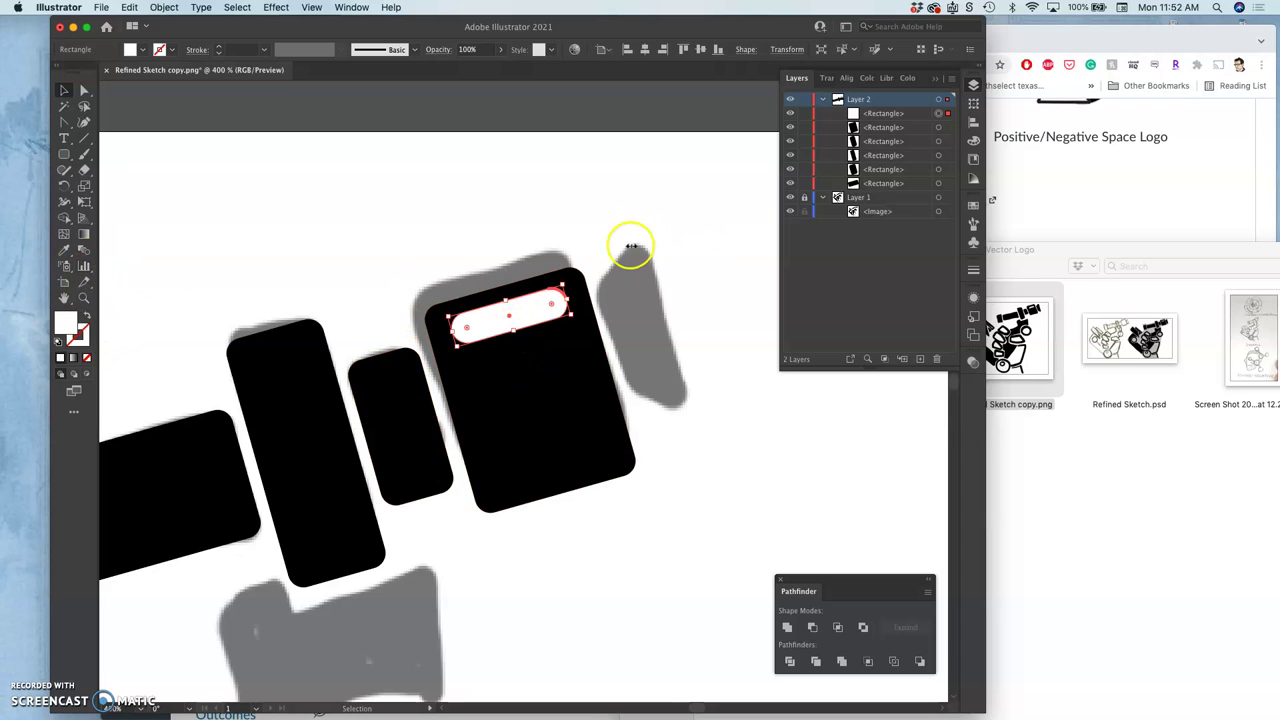
{"action": "left_click", "coordinate": [792, 100]}
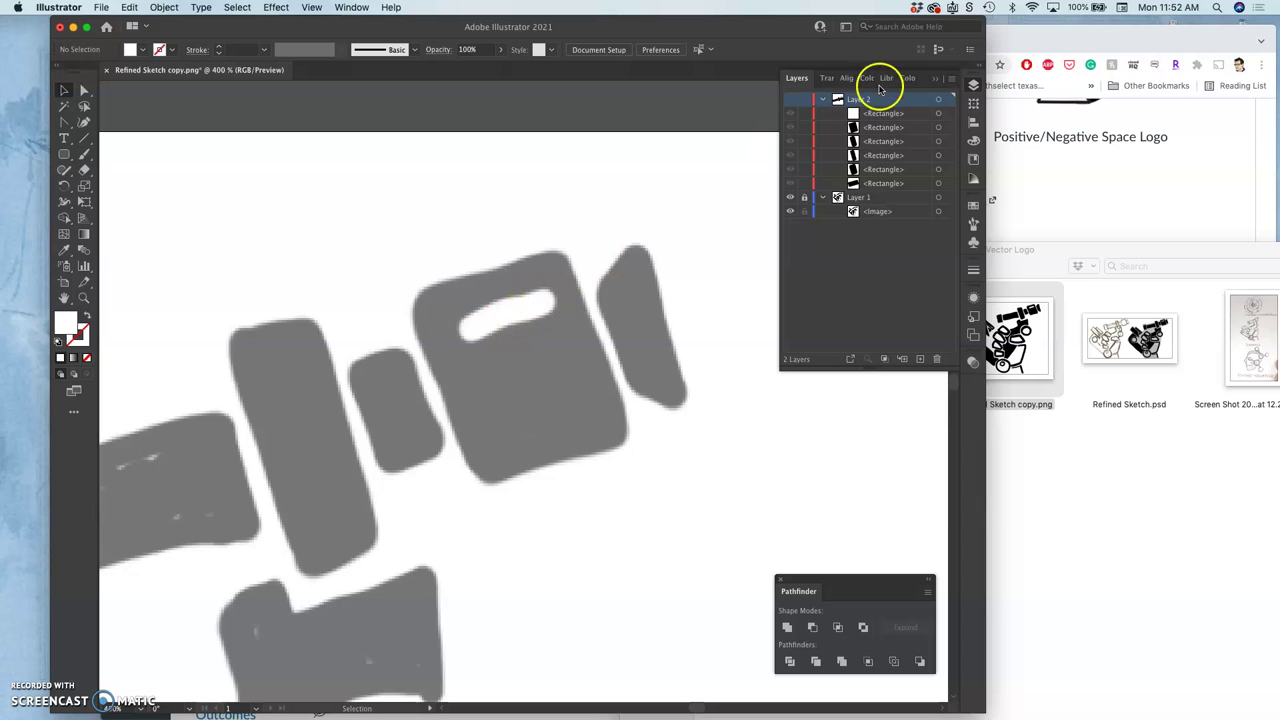
{"action": "left_click", "coordinate": [791, 100]}
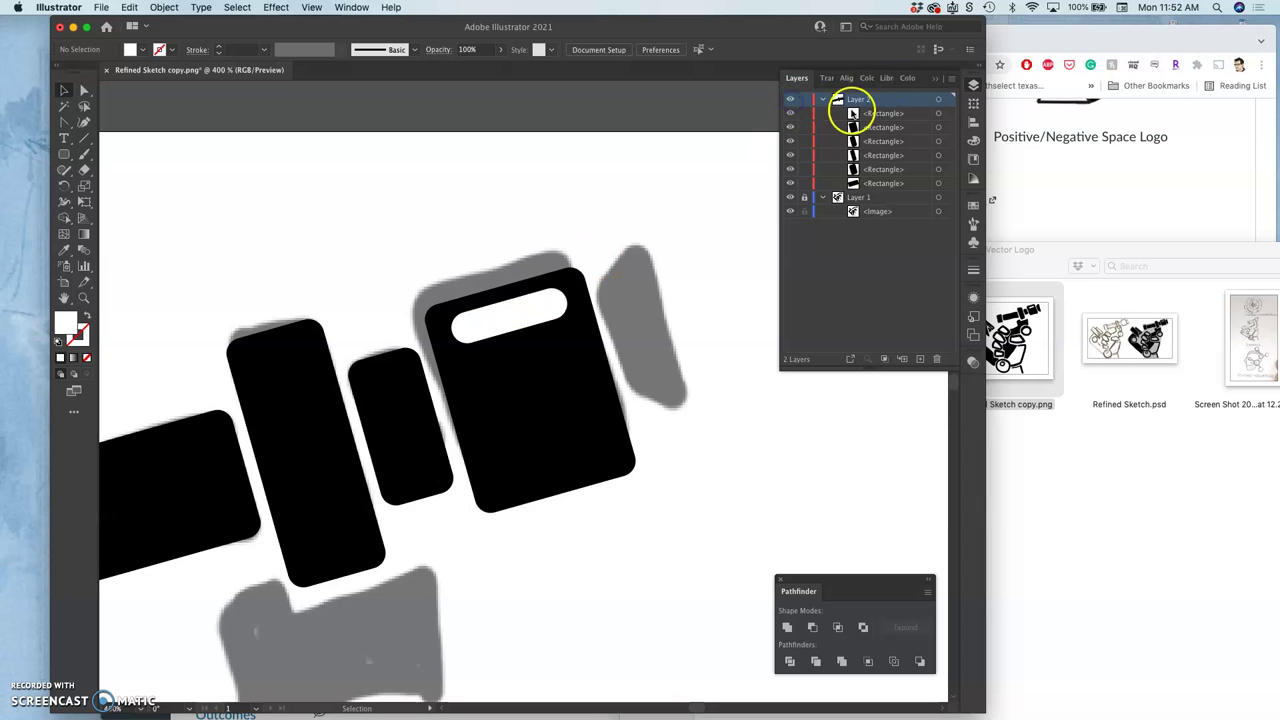
{"action": "left_click", "coordinate": [791, 117]}
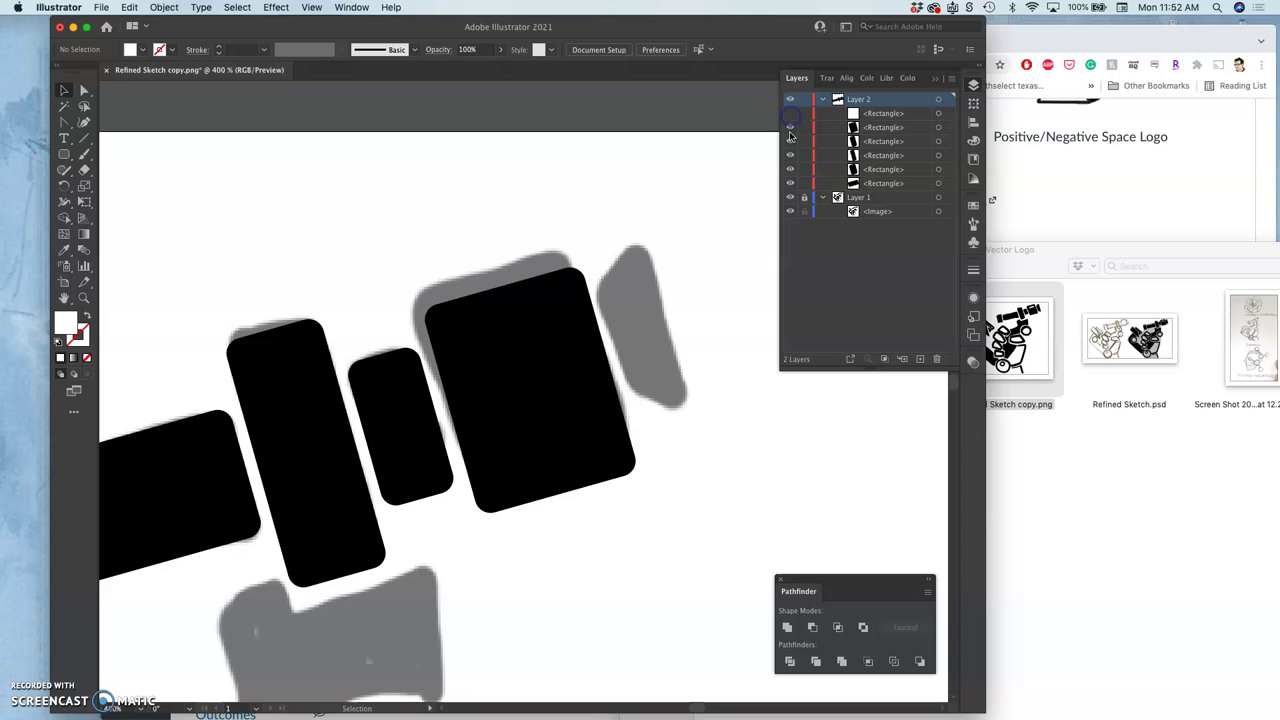
{"action": "left_click", "coordinate": [790, 129]}
{"action": "left_click", "coordinate": [790, 129]}
{"action": "left_click", "coordinate": [790, 117]}
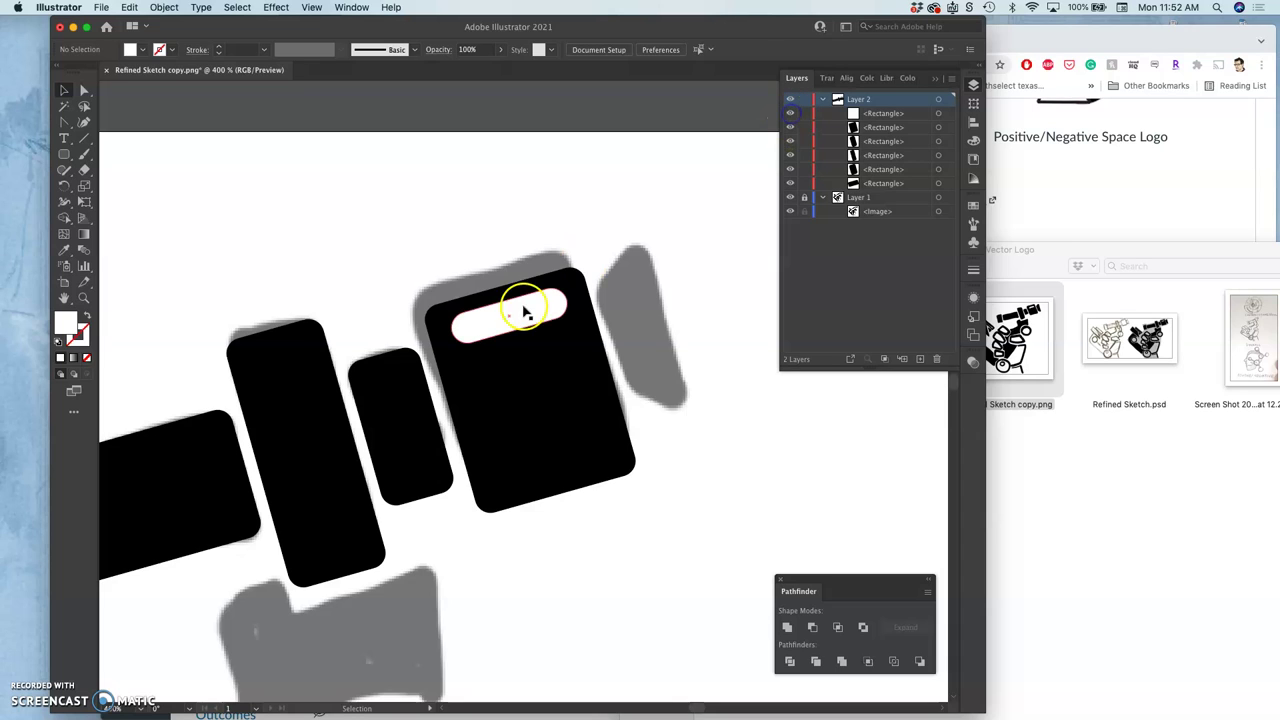
Undock Layers into its own column, stack Pathfinder with it, and close the Color Guide.
{"action": "left_click", "coordinate": [785, 80]}
{"action": "left_click_drag", "start_coordinate": [795, 82], "coordinate": [988, 80]}
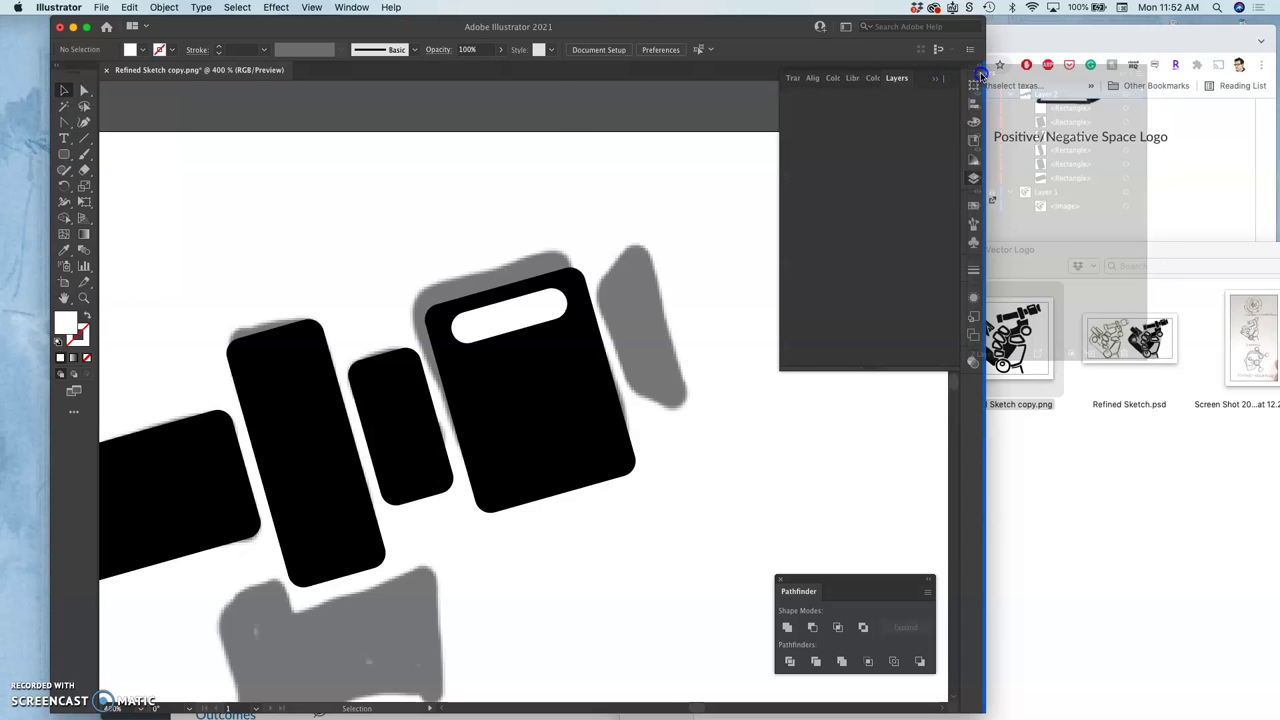
{"action": "left_click", "coordinate": [906, 427]}
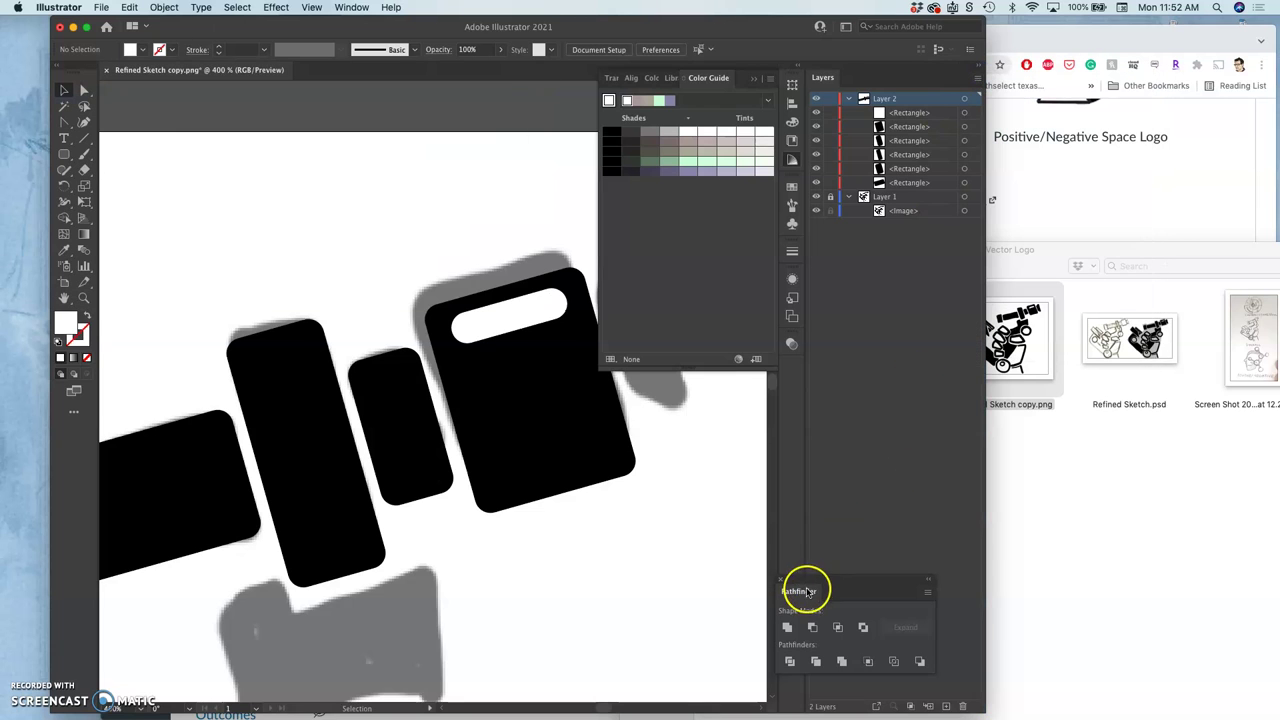
{"action": "left_click_drag", "start_coordinate": [800, 591], "coordinate": [808, 357]}
{"action": "left_click", "coordinate": [646, 48]}
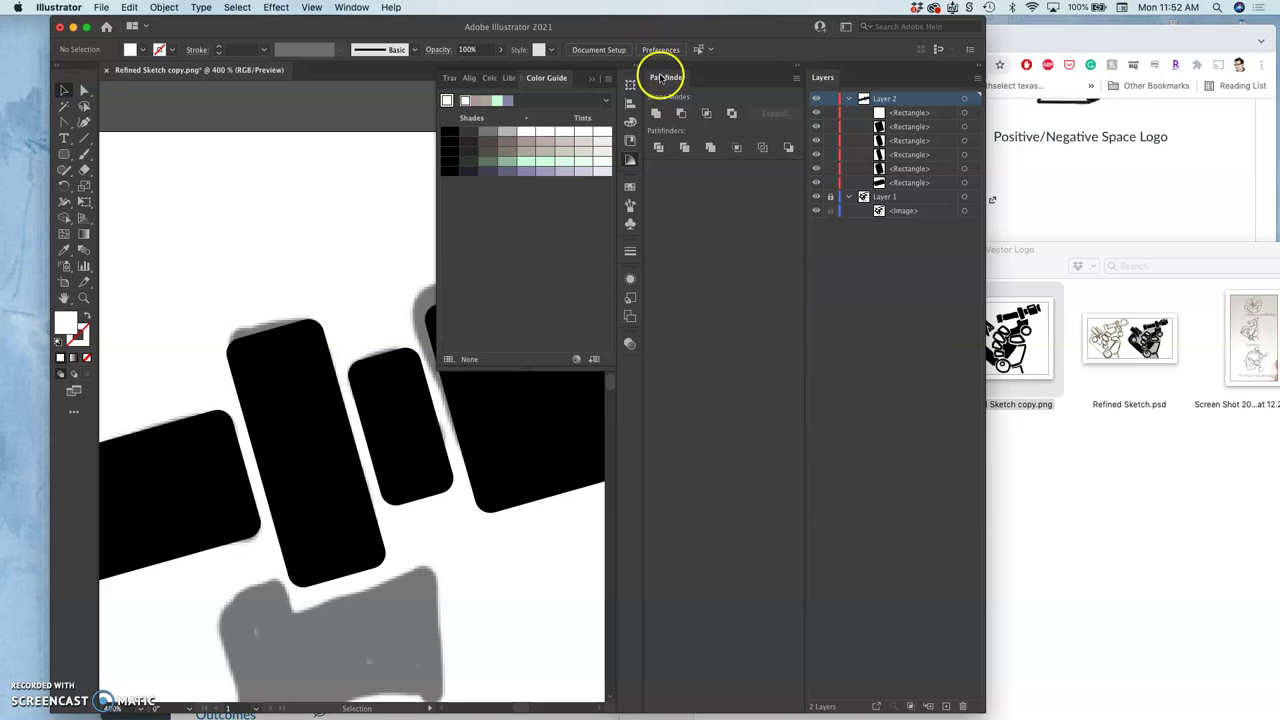
{"action": "left_click_drag", "start_coordinate": [663, 77], "coordinate": [818, 66]}
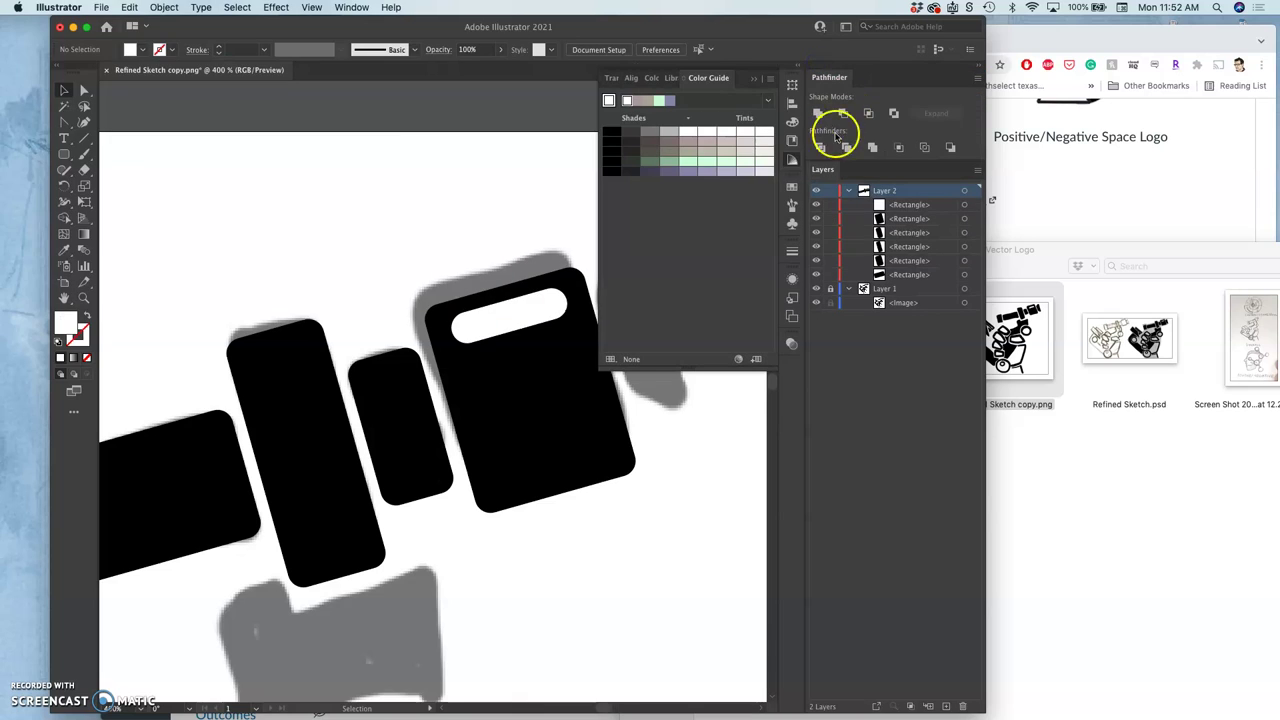
{"action": "left_click", "coordinate": [752, 80]}
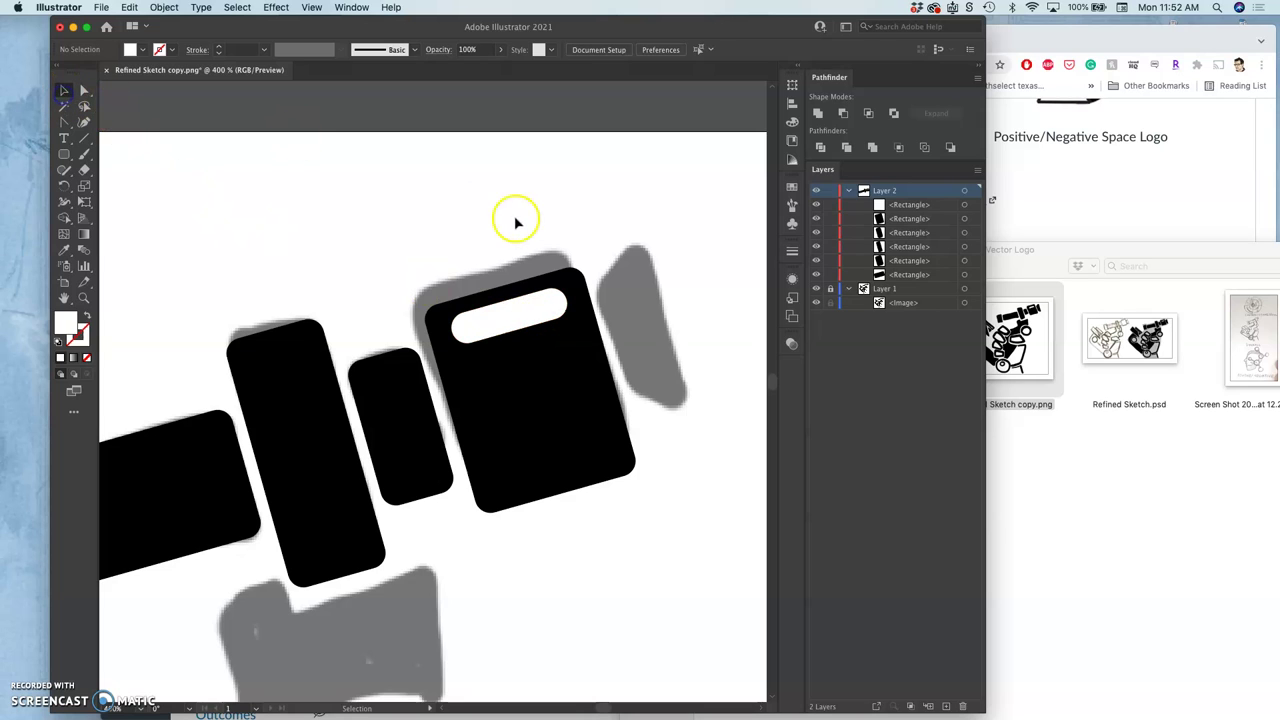
Select the pill and the big black rectangle and try Minus Front in Pathfinder.
{"action": "left_click", "coordinate": [510, 315]}
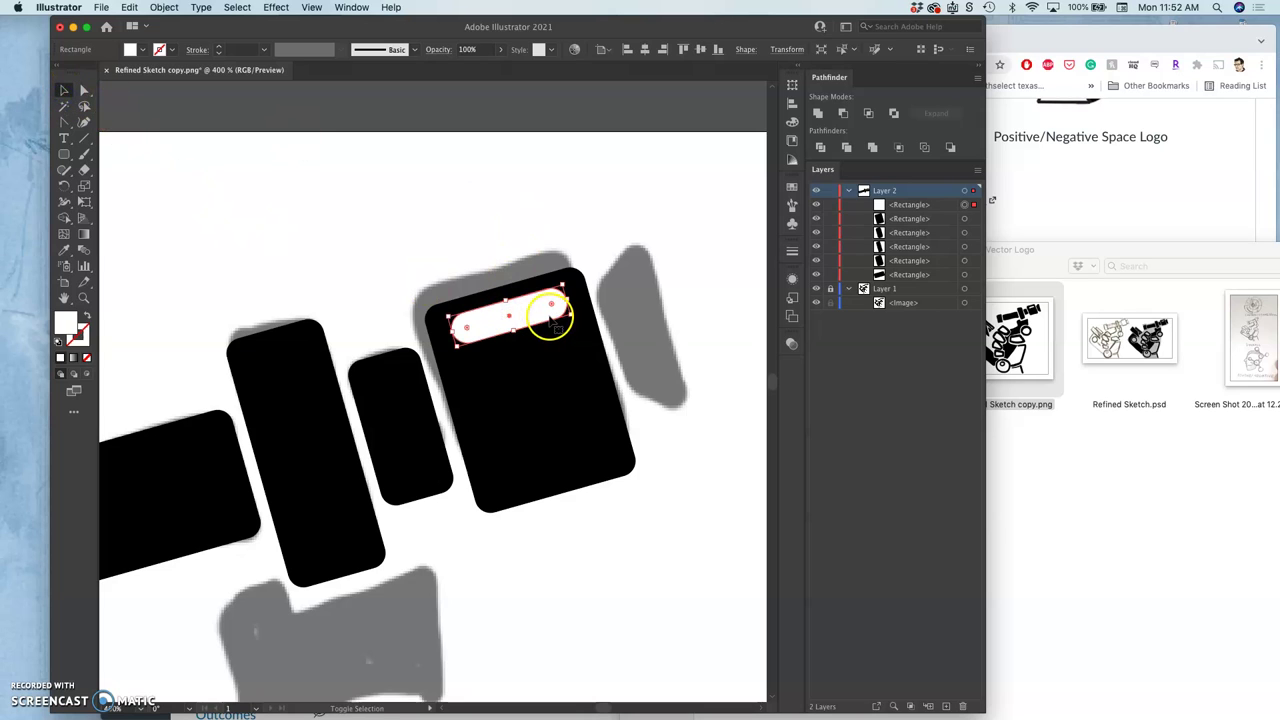
{"action": "left_click", "coordinate": [572, 350], "text": "shift"}
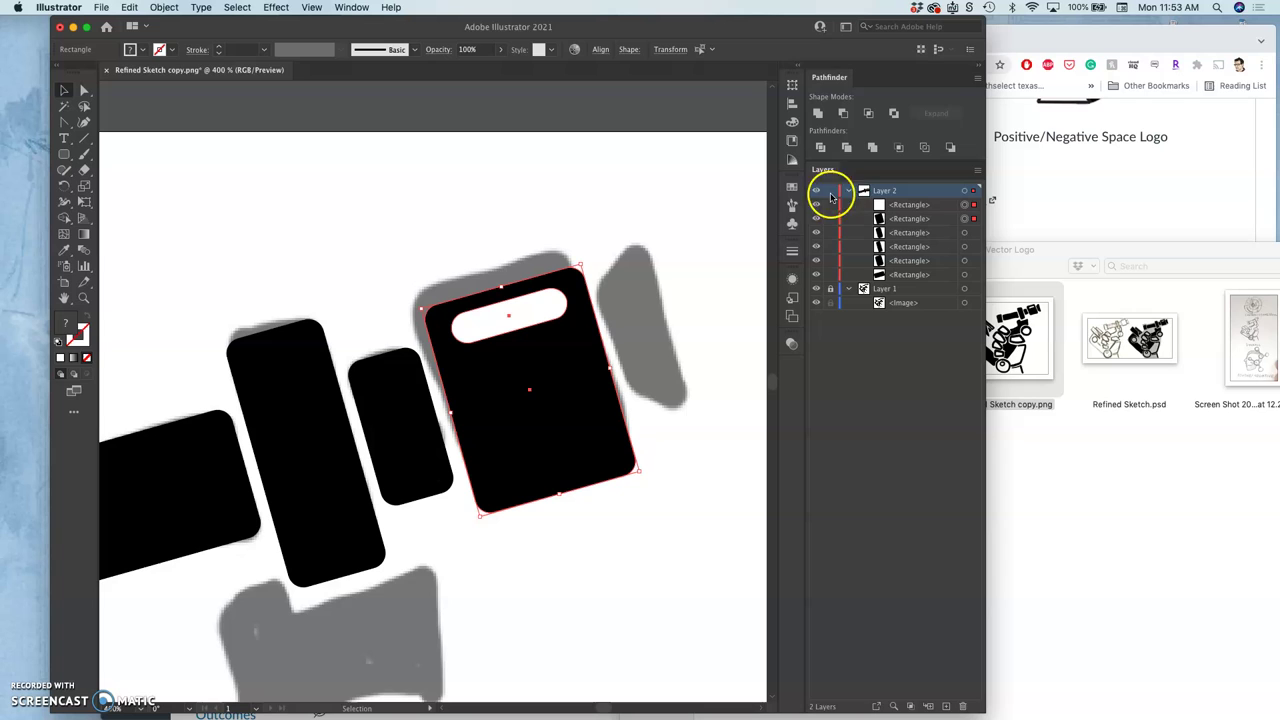
{"action": "left_click", "coordinate": [683, 238]}
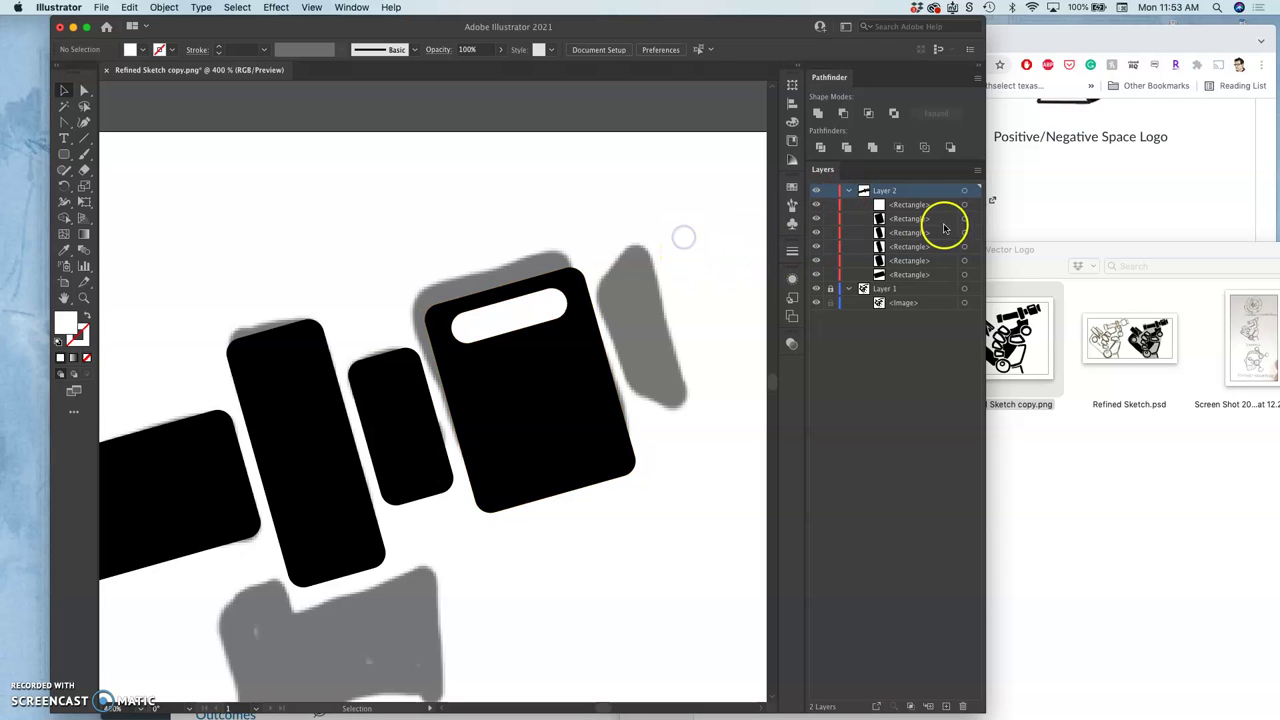
{"action": "left_click", "coordinate": [964, 205]}
{"action": "left_click", "coordinate": [966, 219]}
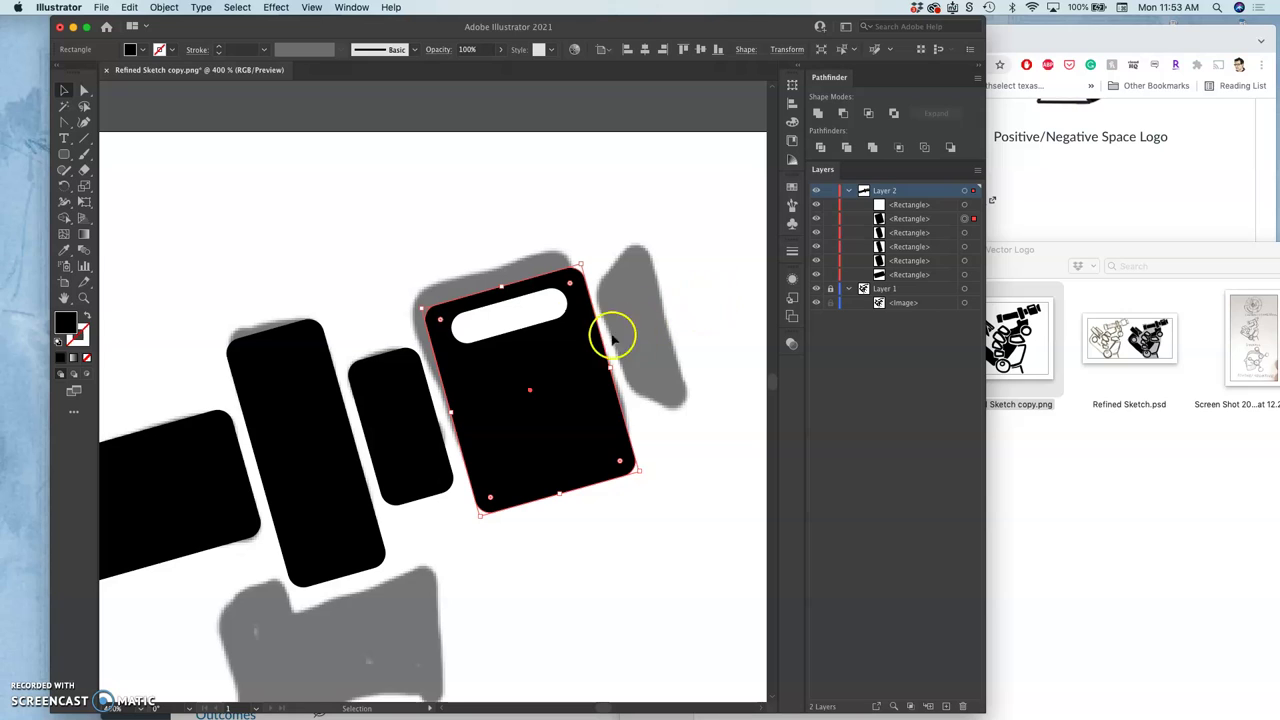
{"action": "left_click", "coordinate": [555, 312]}
{"action": "left_click", "coordinate": [845, 116]}
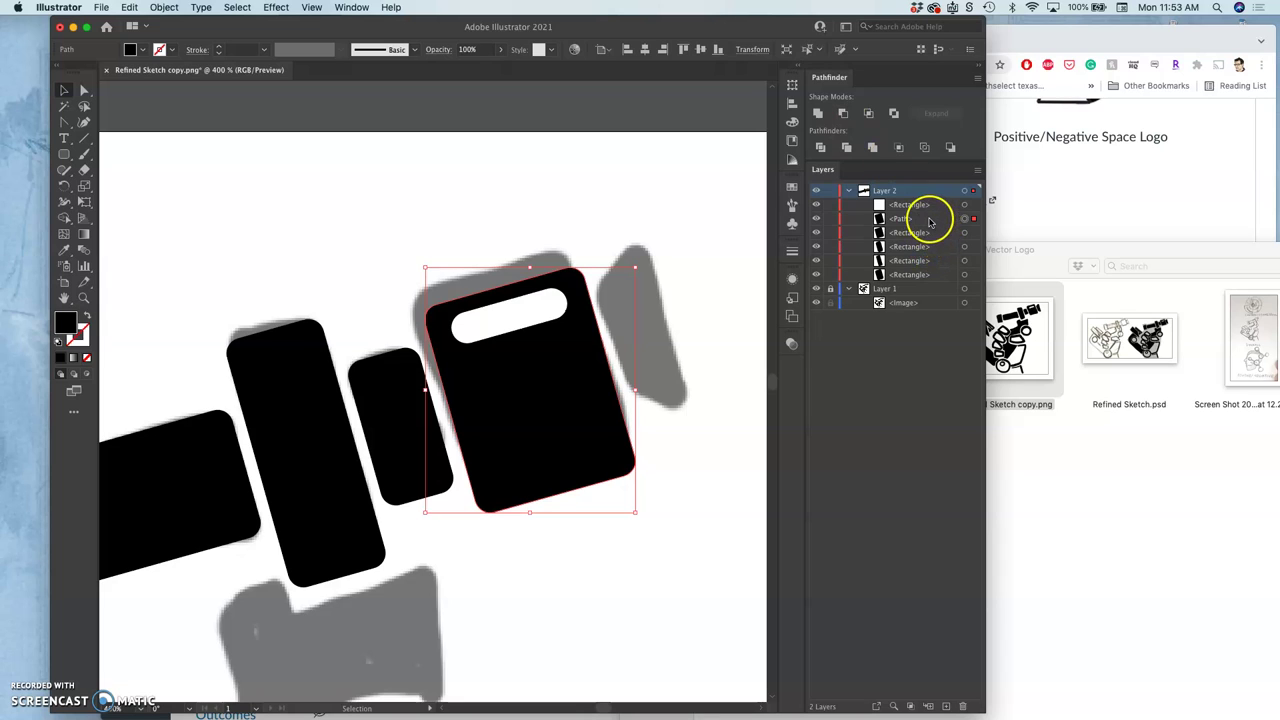
Undo, add the pill to the selection and reapply Minus Front, then hide the result to check the hole.
{"action": "left_click", "coordinate": [818, 205]}
{"action": "left_click", "coordinate": [818, 205]}
{"action": "left_click", "coordinate": [818, 205]}
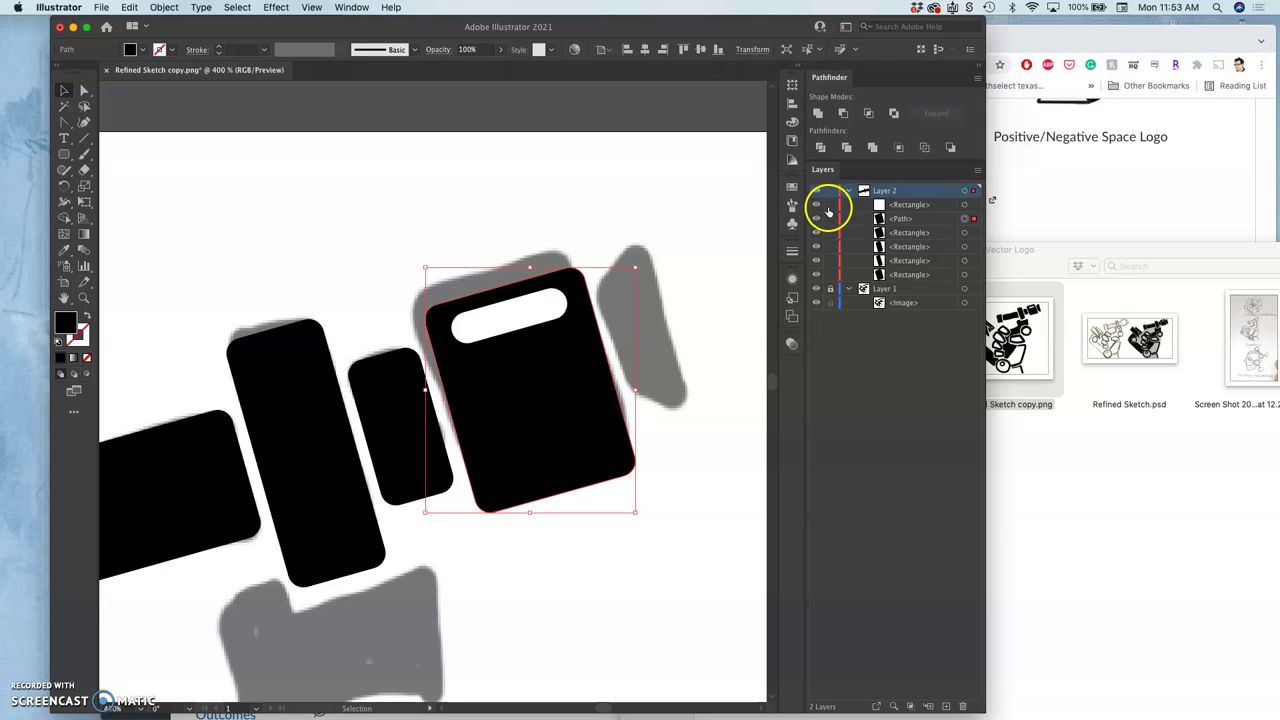
{"action": "left_click", "coordinate": [826, 210]}
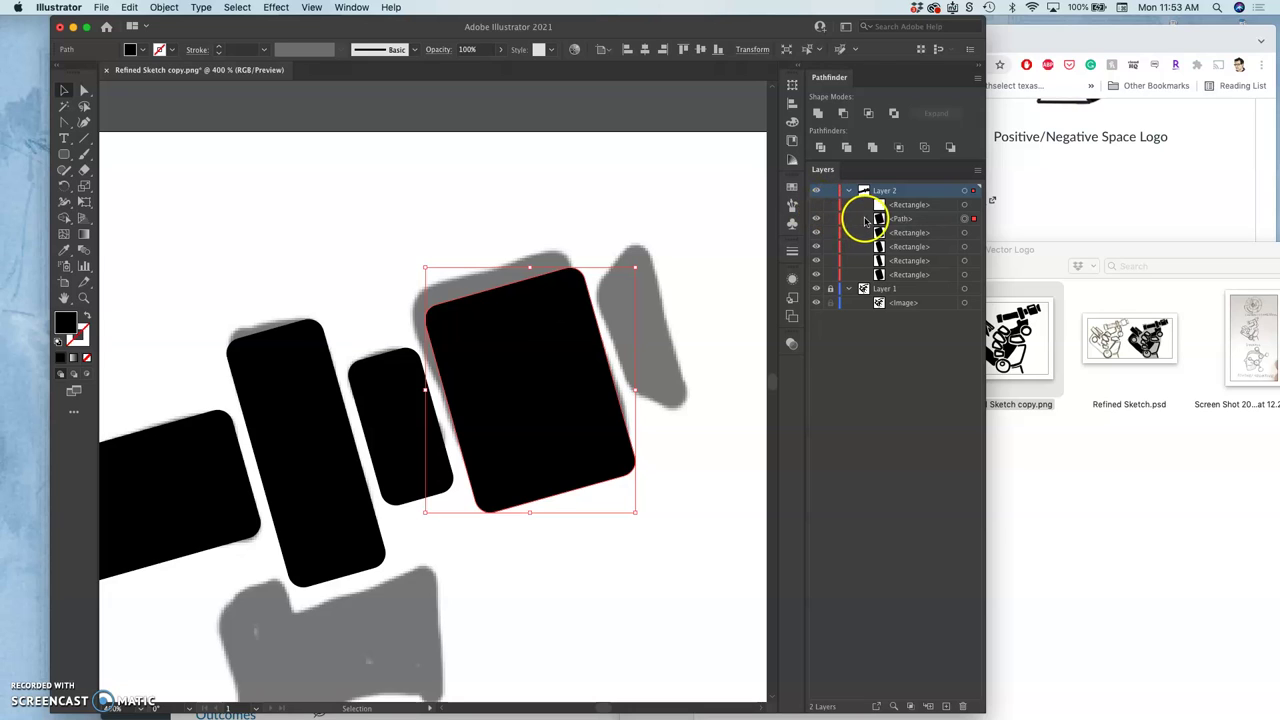
{"action": "key", "text": "super+z"}
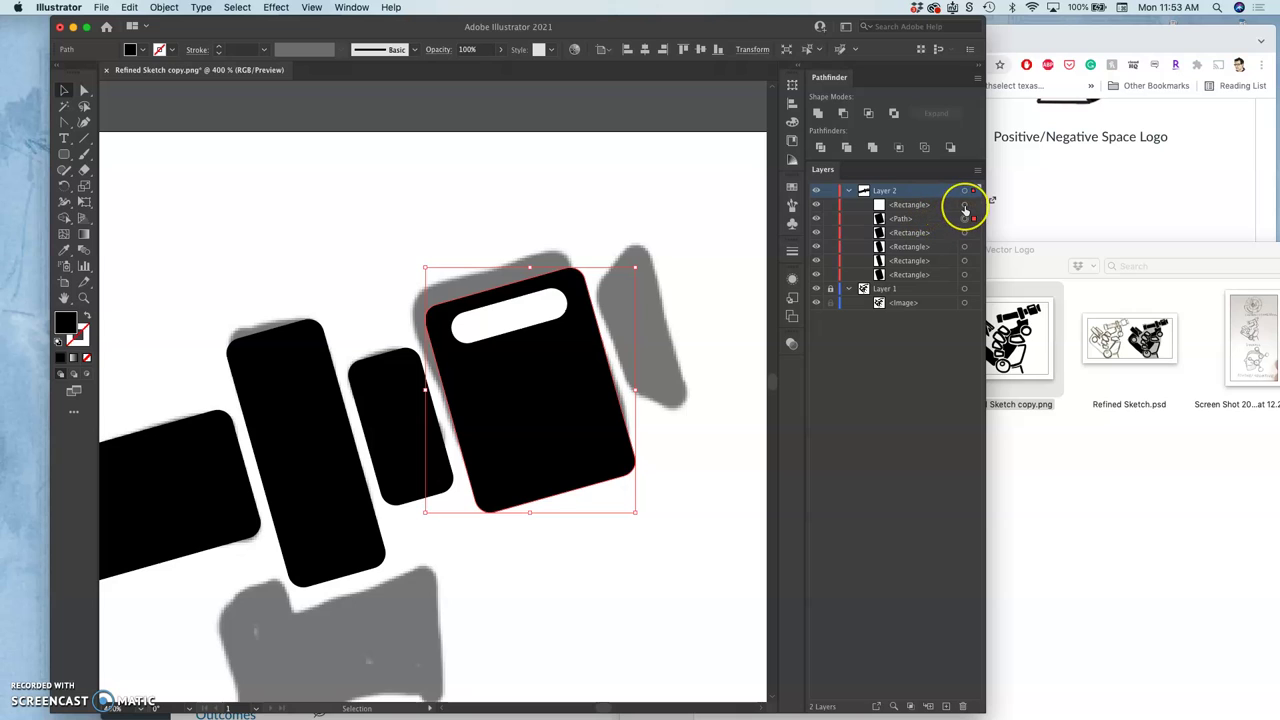
{"action": "left_click", "coordinate": [965, 205], "text": "shift"}
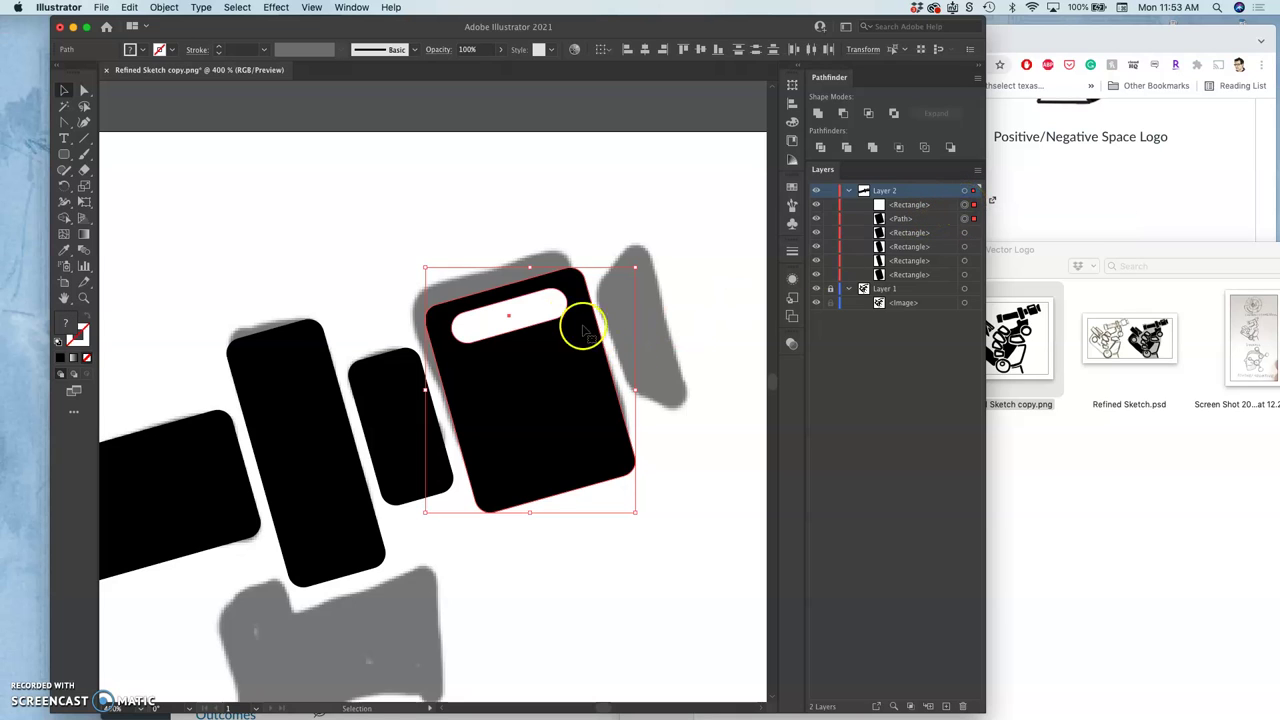
{"action": "left_click", "coordinate": [844, 115]}
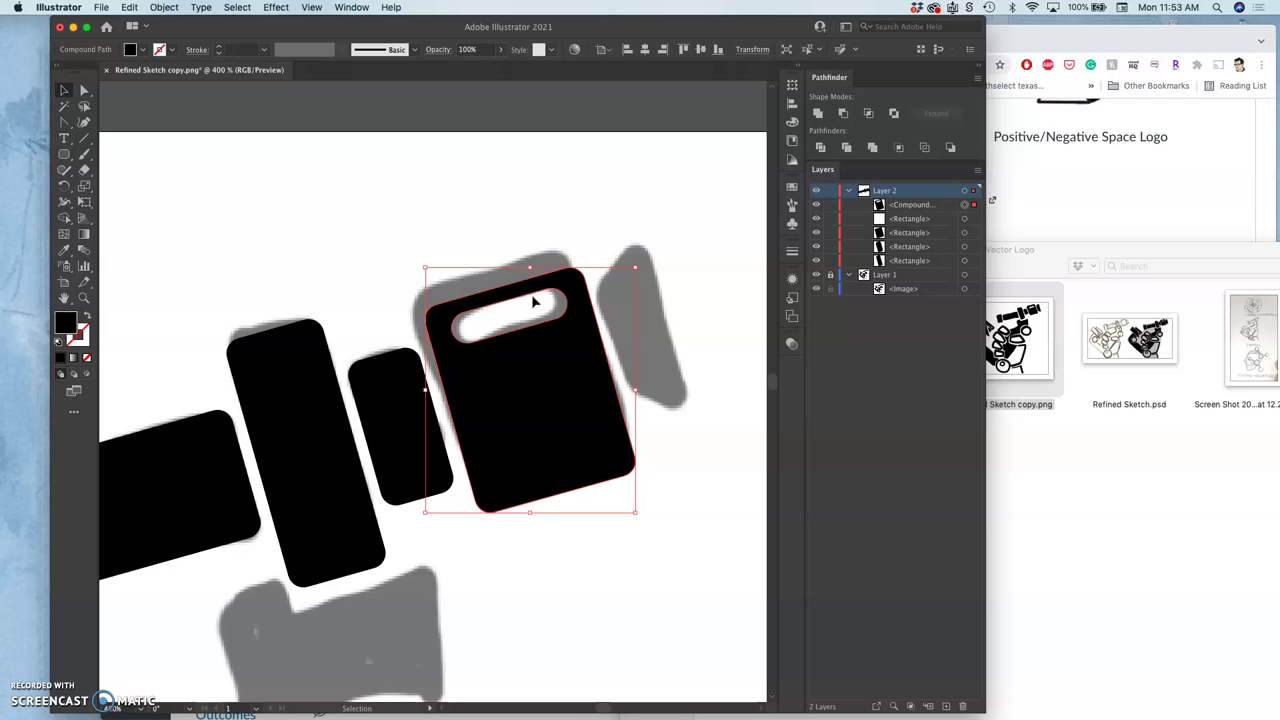
{"action": "left_click", "coordinate": [816, 204]}
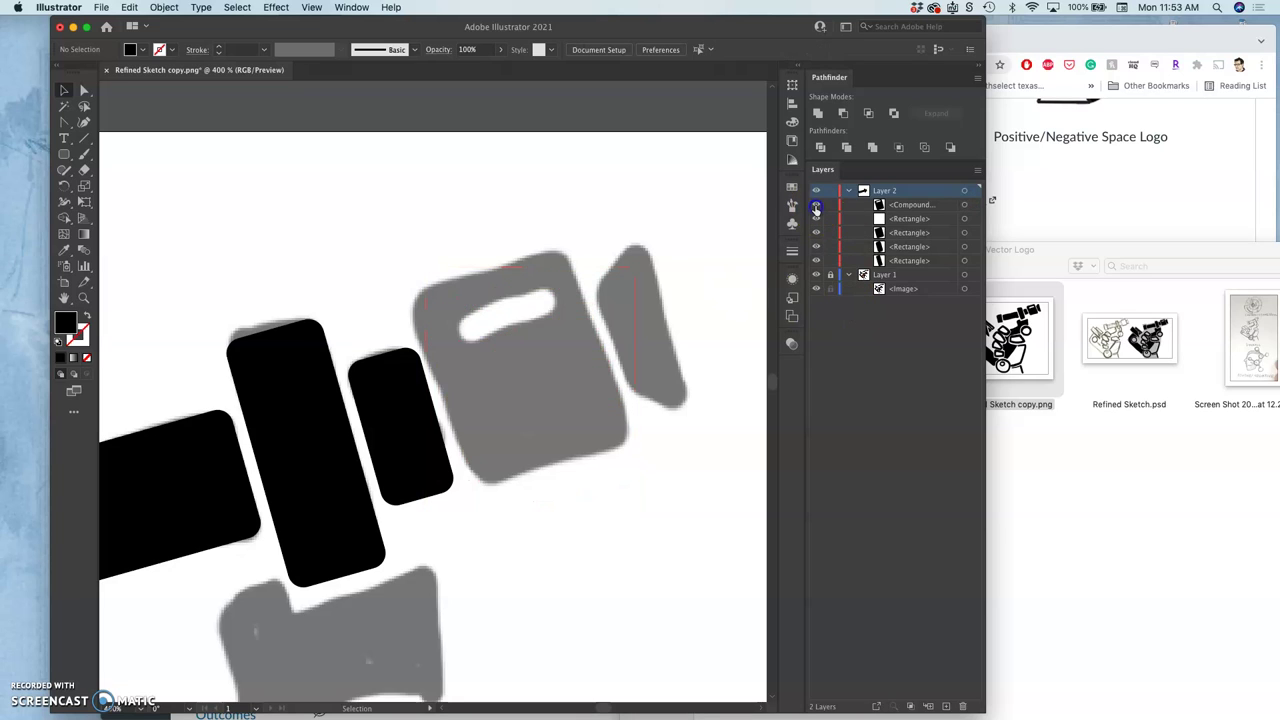
Toggle the compound path's visibility off and on, leaving it shown over the grey sketch.
{"action": "left_click", "coordinate": [816, 205]}
{"action": "left_click", "coordinate": [816, 206]}
{"action": "left_click", "coordinate": [816, 206]}
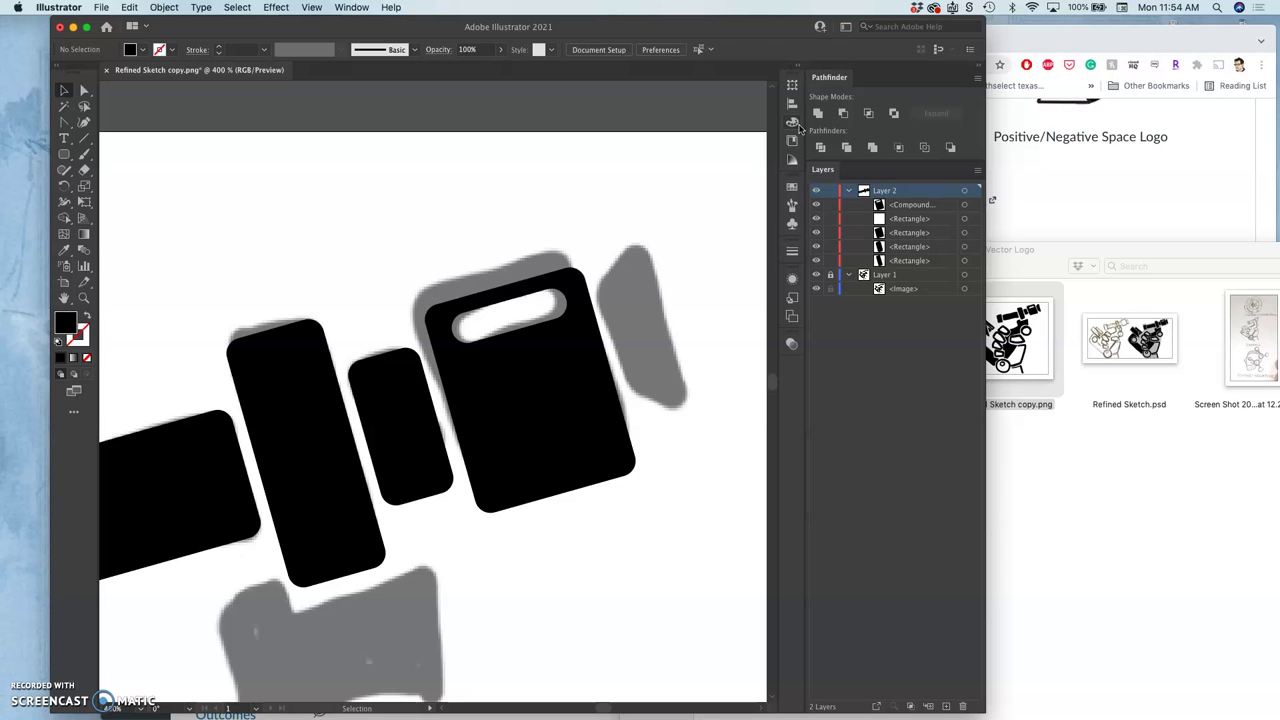
{"action": "left_click", "coordinate": [847, 193]}
{"action": "scroll", "coordinate": [614, 380], "scroll_direction": "down", "scroll_amount": 5}
{"action": "scroll", "coordinate": [614, 380], "scroll_direction": "left", "scroll_amount": 5}
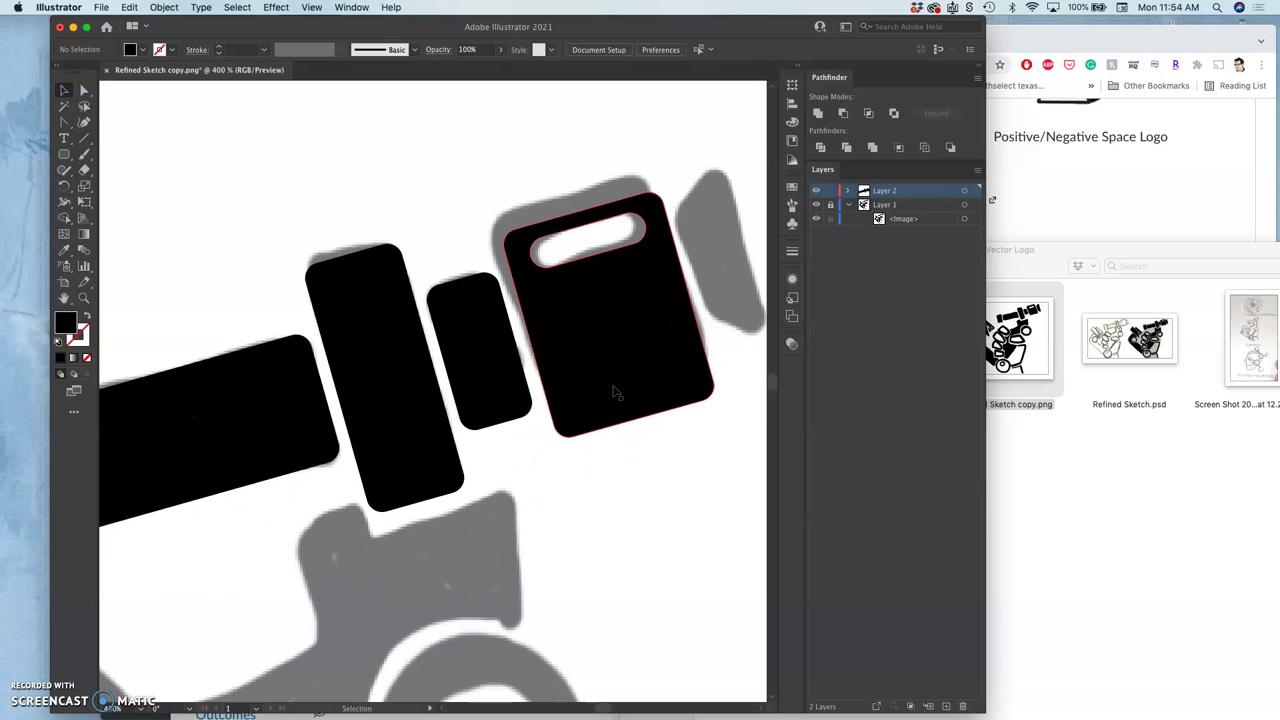
{"action": "scroll", "coordinate": [614, 393], "scroll_direction": "down", "scroll_amount": 5}
{"action": "scroll", "coordinate": [614, 393], "scroll_direction": "left", "scroll_amount": 10}
{"action": "left_click", "coordinate": [394, 351]}
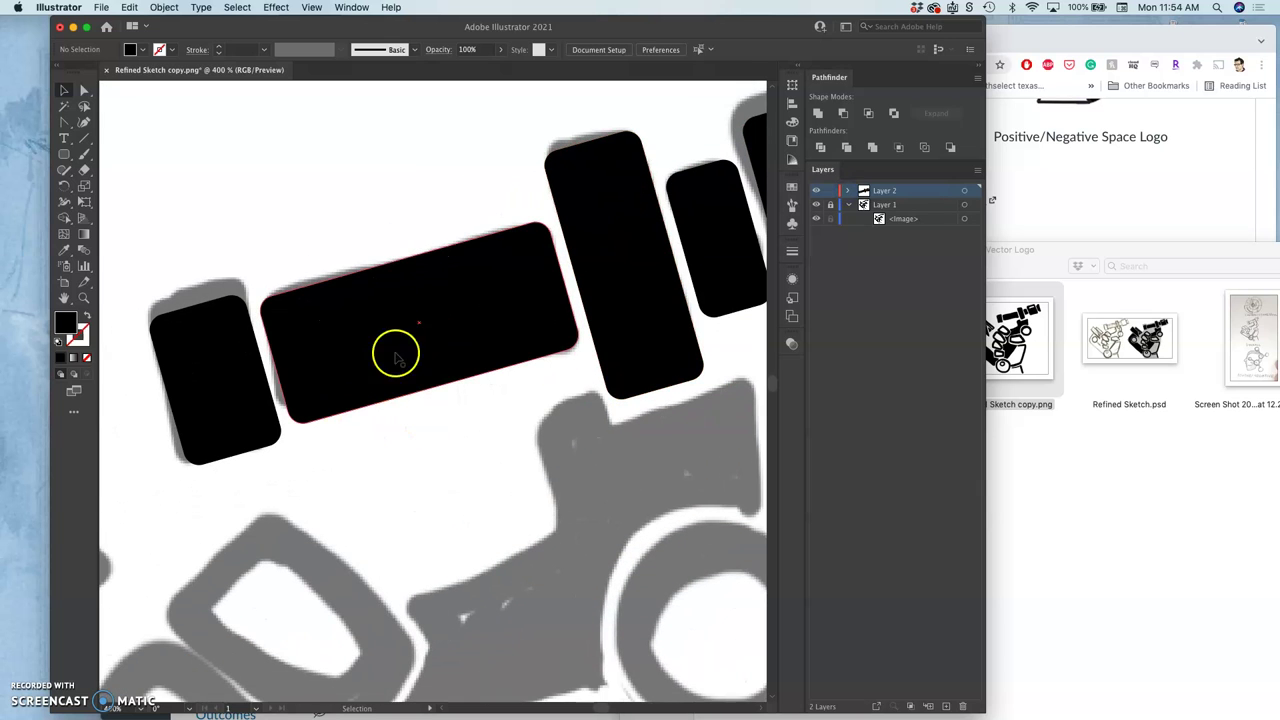
{"action": "scroll", "coordinate": [340, 372], "scroll_direction": "right", "scroll_amount": 10}
{"action": "scroll", "coordinate": [340, 372], "scroll_direction": "up", "scroll_amount": 2}
{"action": "left_click", "coordinate": [340, 372]}
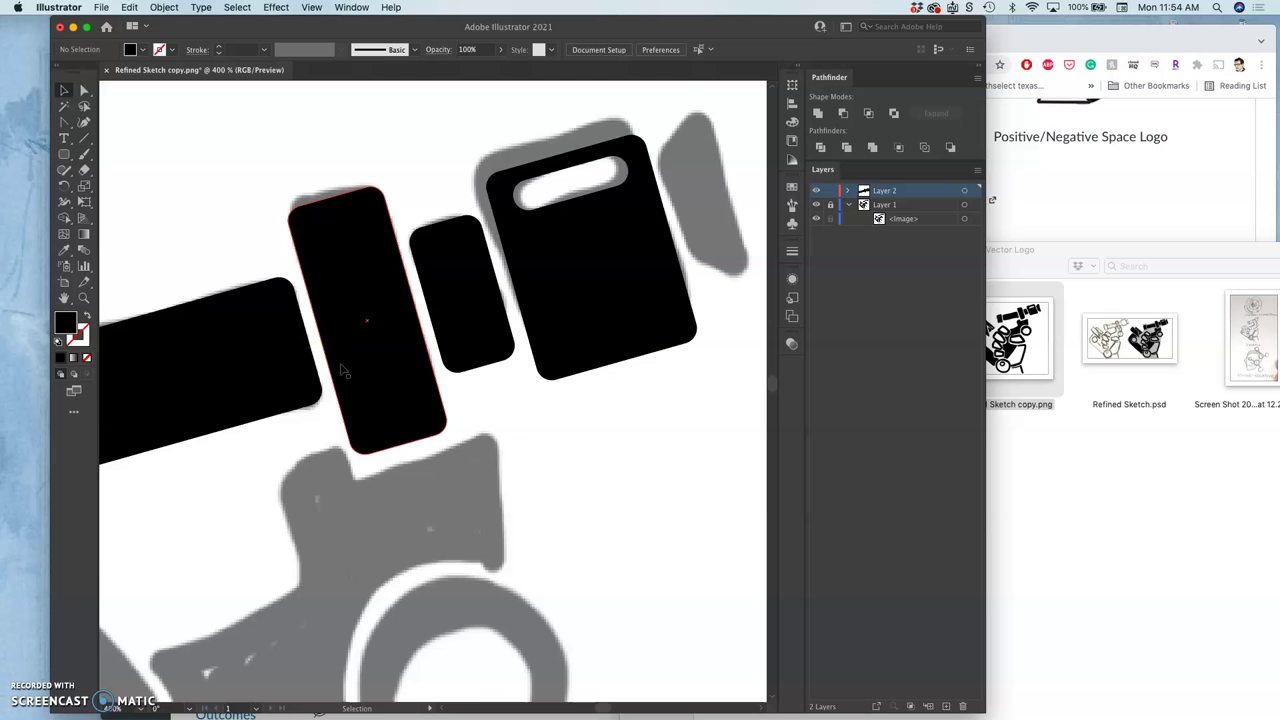
{"action": "key", "text": "super+minus"}
{"action": "key", "text": "super+minus"}
{"action": "key", "text": "super+minus"}
{"action": "left_click", "coordinate": [420, 410]}
{"action": "left_click", "coordinate": [737, 283]}
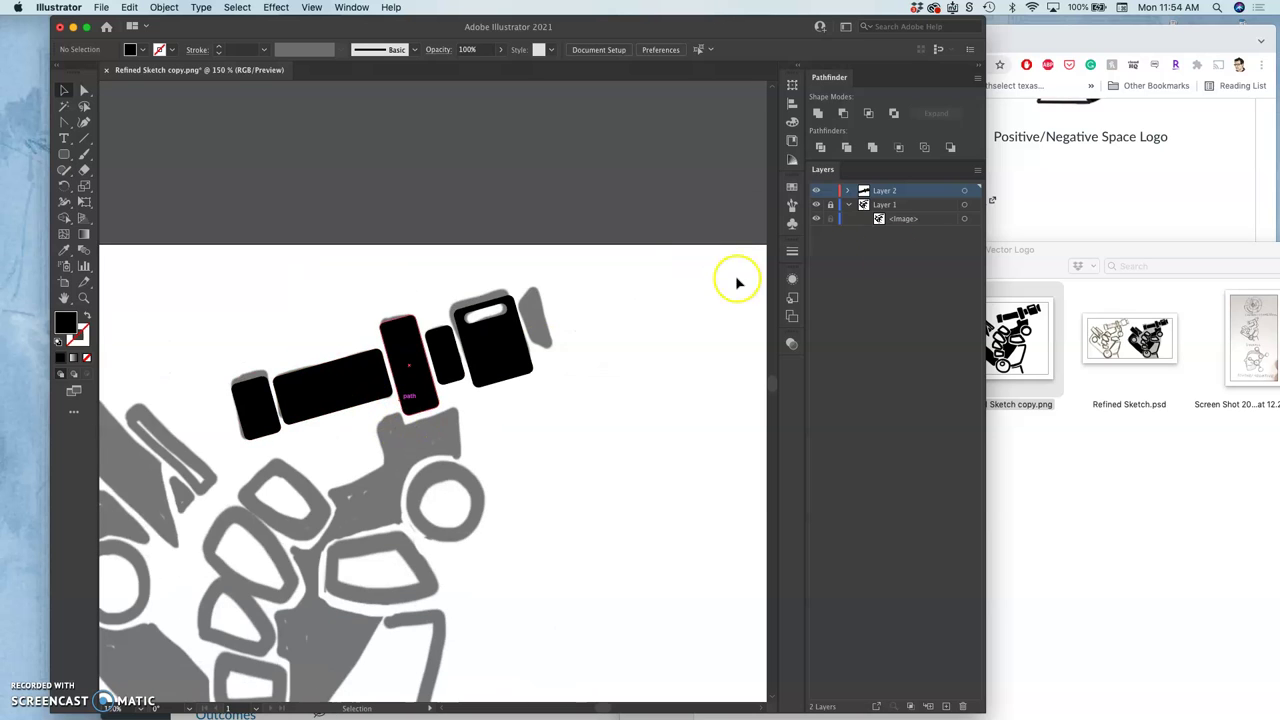
{"action": "left_click", "coordinate": [840, 235]}
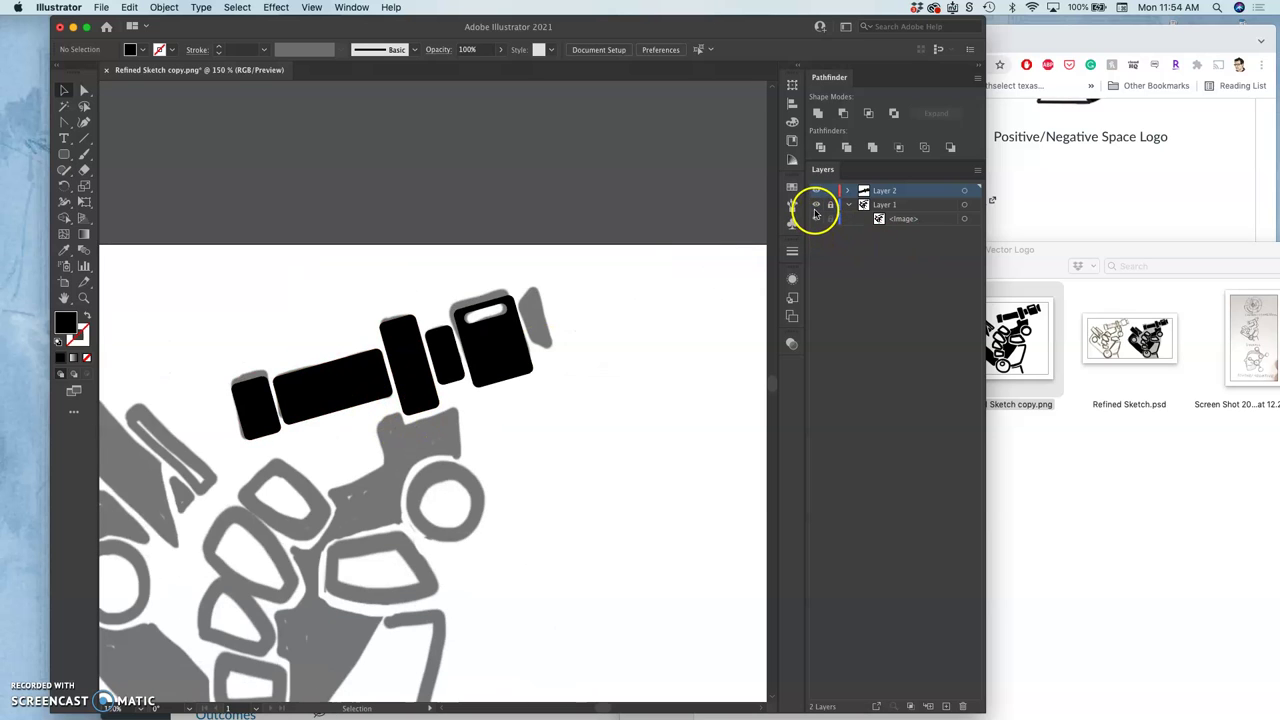
{"action": "left_click", "coordinate": [816, 207]}
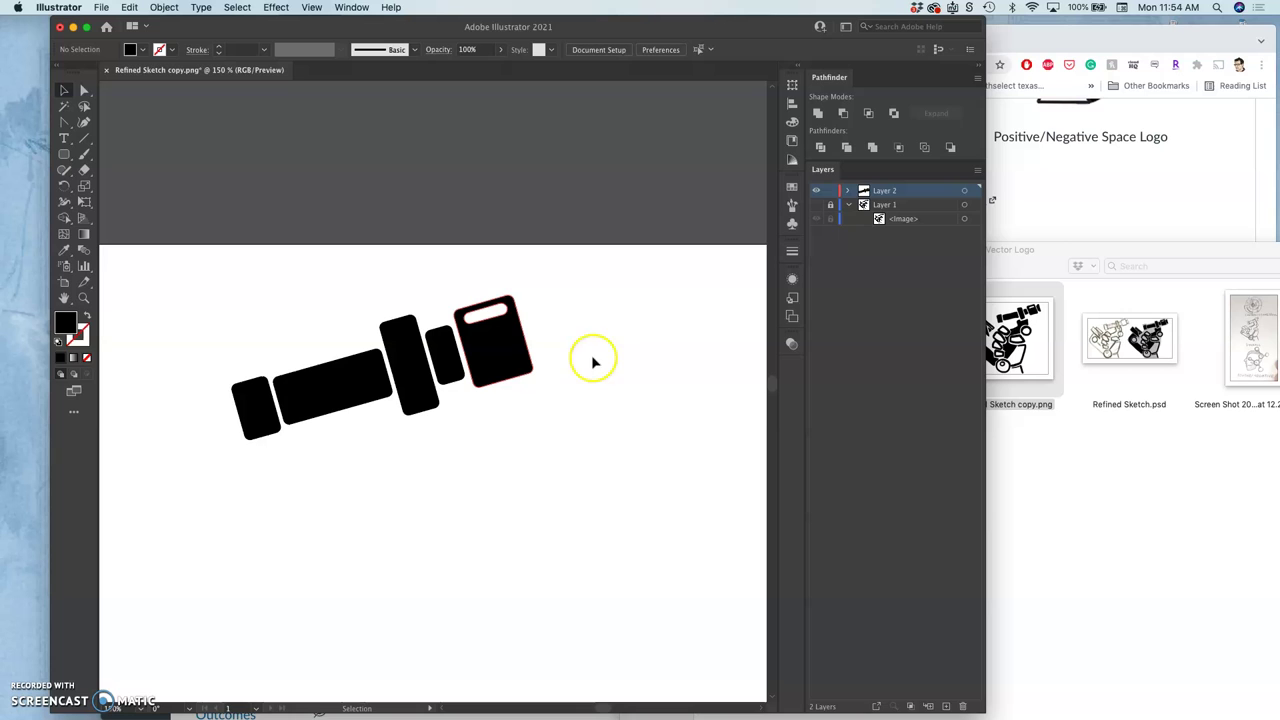
{"action": "left_click", "coordinate": [817, 205]}
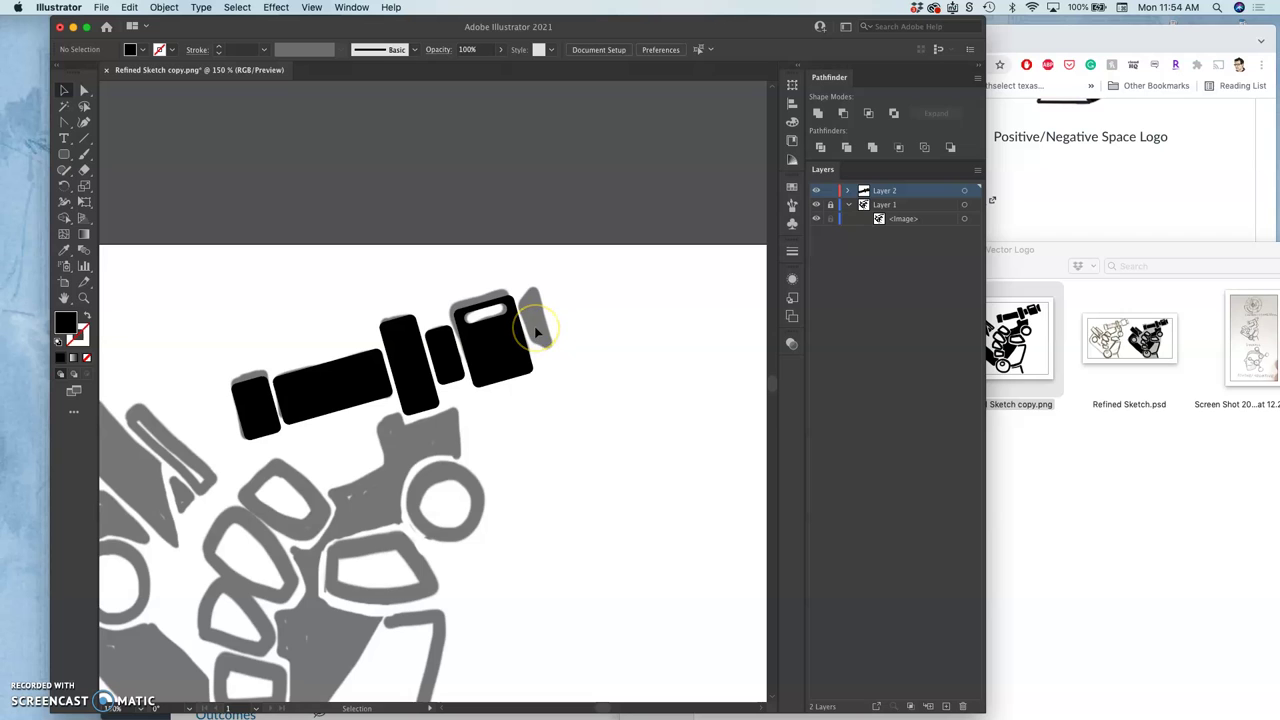
{"action": "key", "text": "super+equal"}
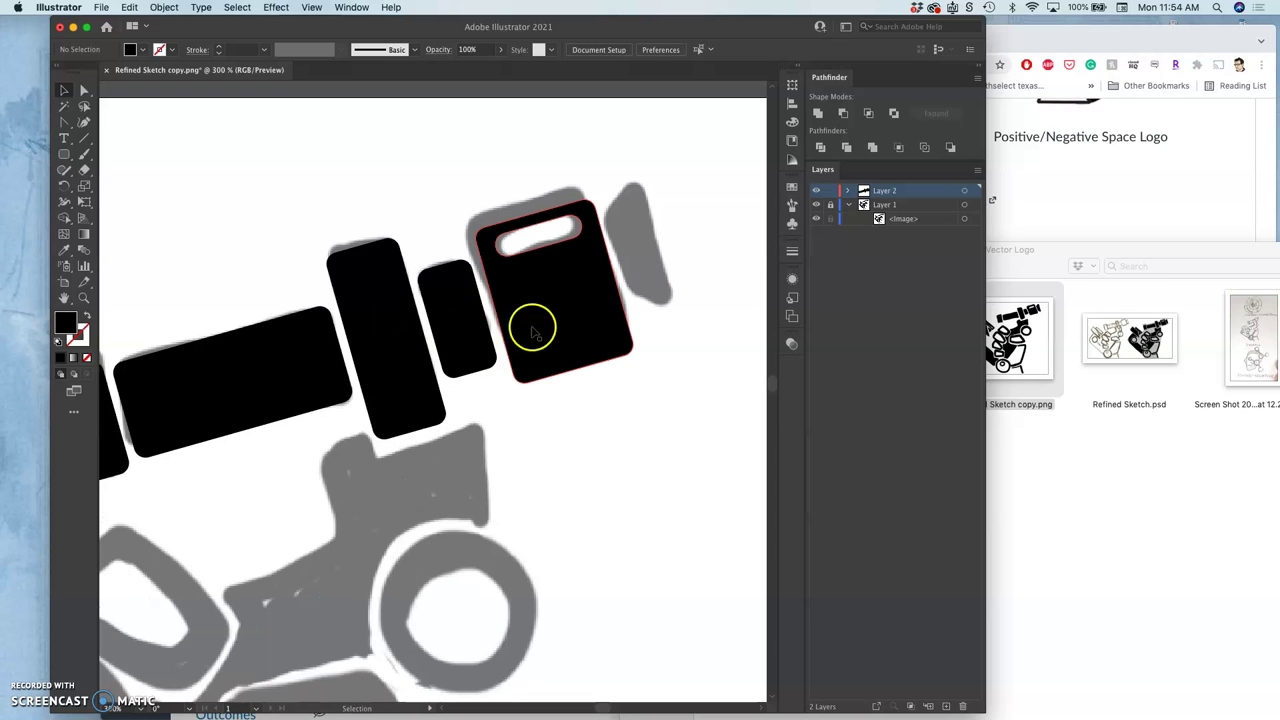
Alt-drag a copy of the small rounded rectangle onto the sketch's angled end piece at the tip.
{"action": "left_click", "coordinate": [454, 308]}
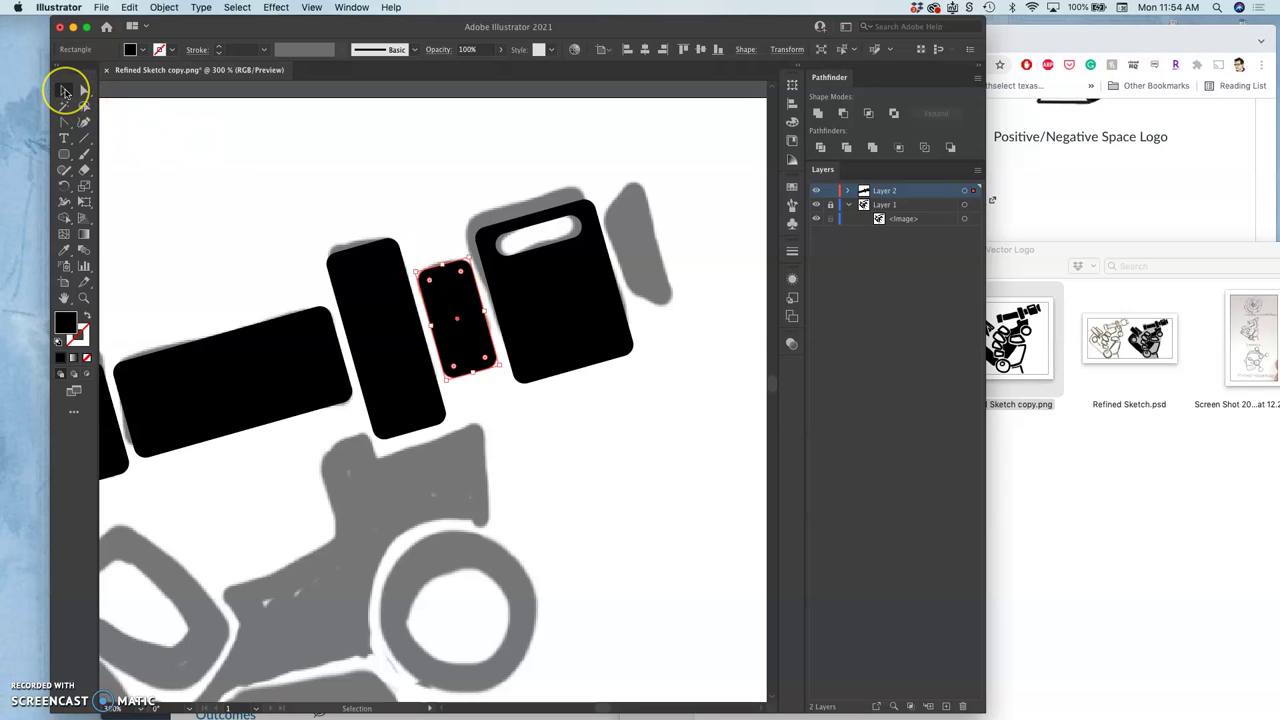
{"action": "left_click", "coordinate": [64, 91]}
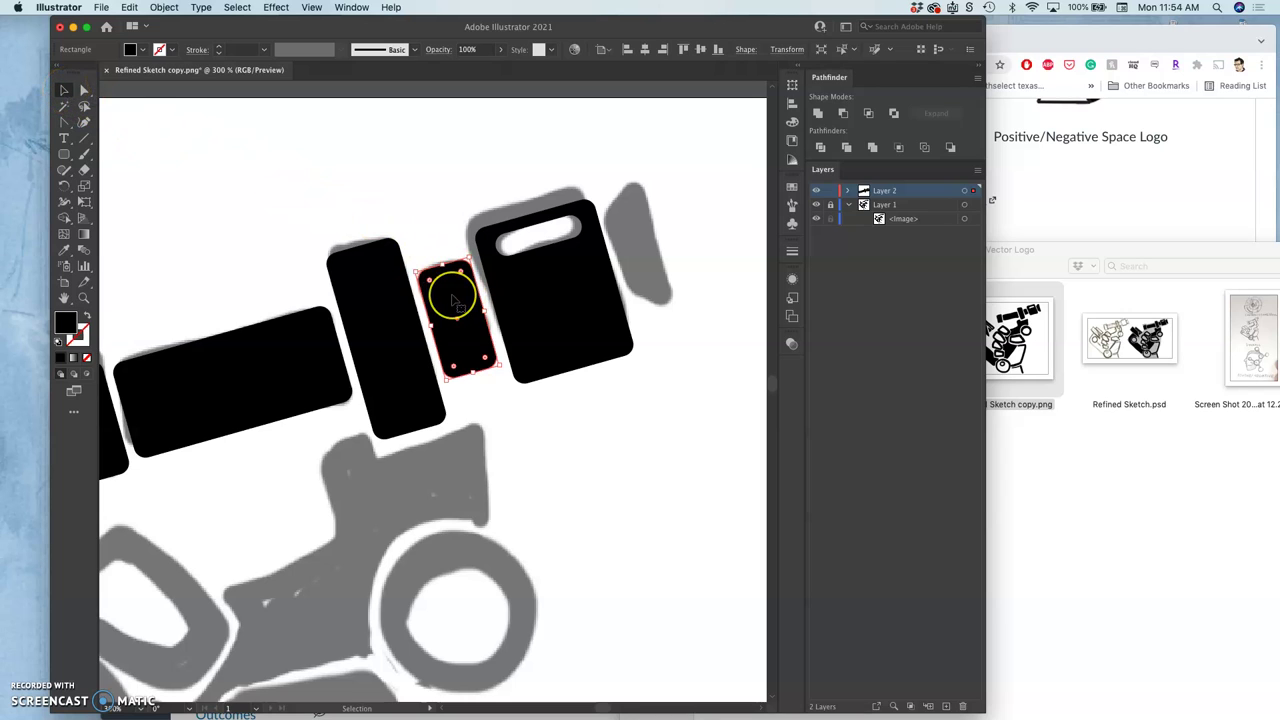
{"action": "key", "text": "a"}
{"action": "left_click_drag", "start_coordinate": [453, 299], "coordinate": [656, 246]}
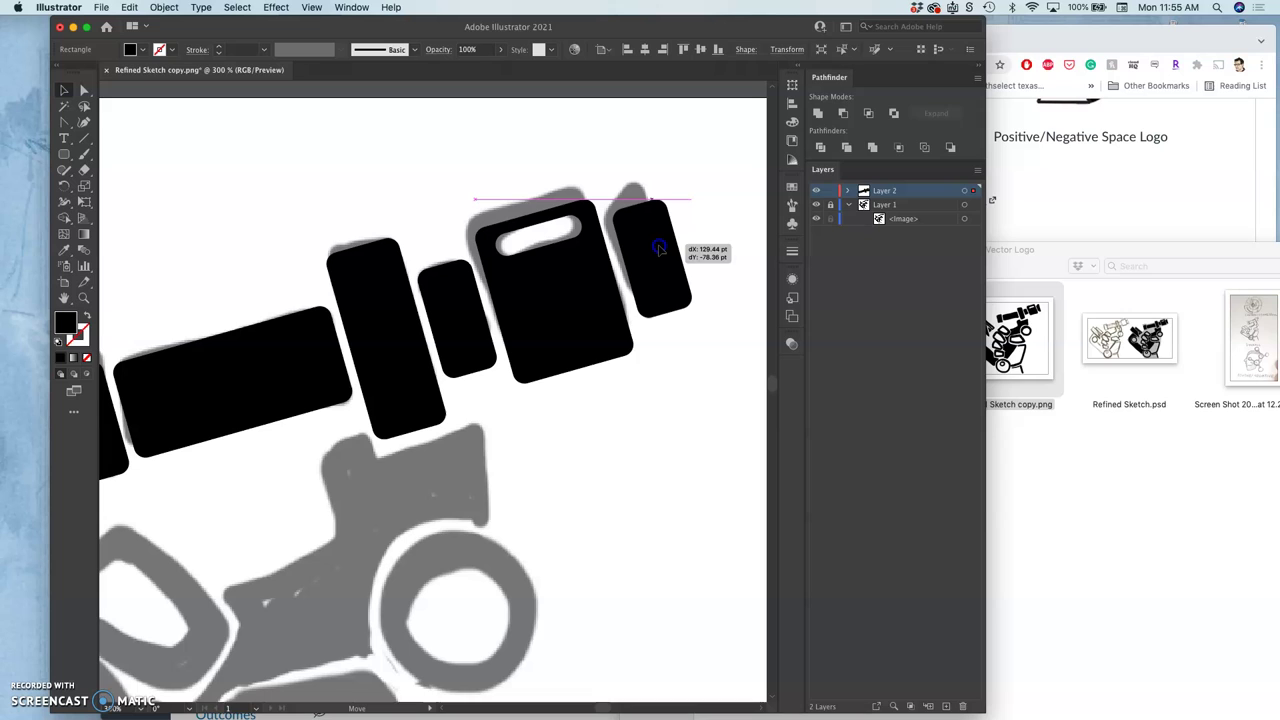
{"action": "left_click_drag", "start_coordinate": [659, 248], "coordinate": [659, 248]}
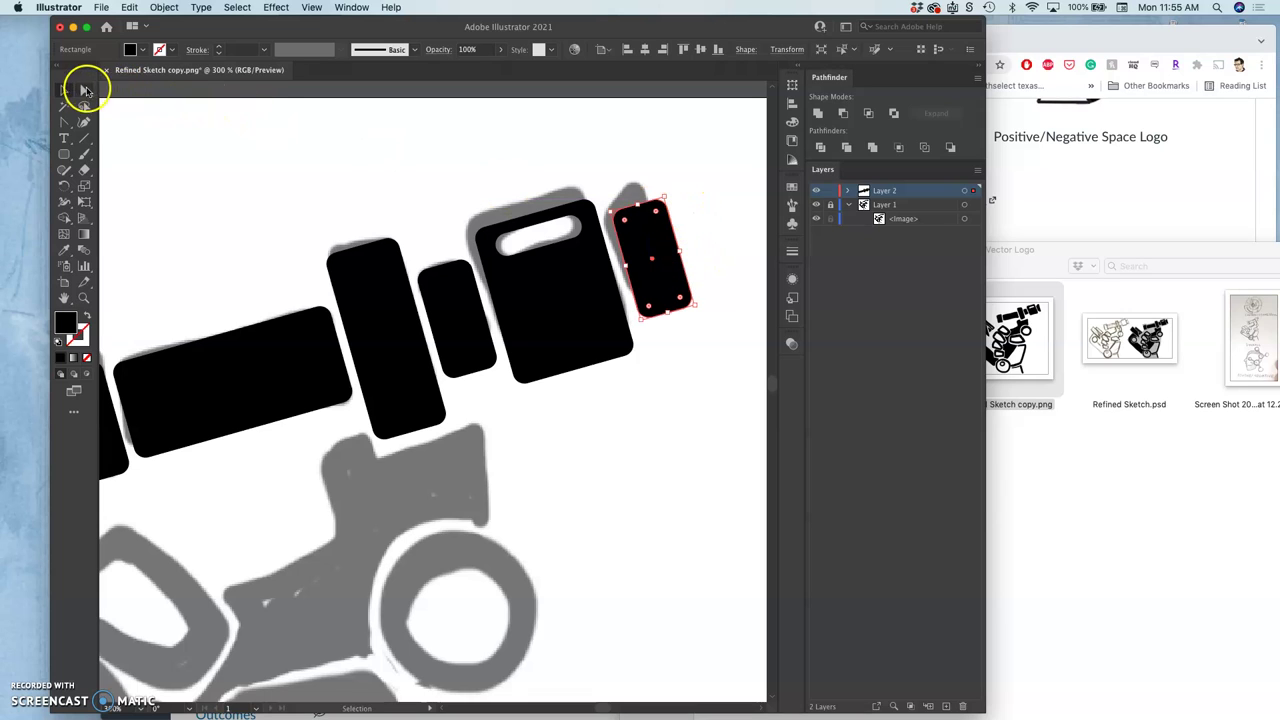
{"action": "left_click", "coordinate": [84, 90]}
Zoom in on the copied end rectangle and select its path and top anchor.
{"action": "key", "text": "super+equal"}
{"action": "key", "text": "super+equal"}
{"action": "key", "text": "super+equal"}
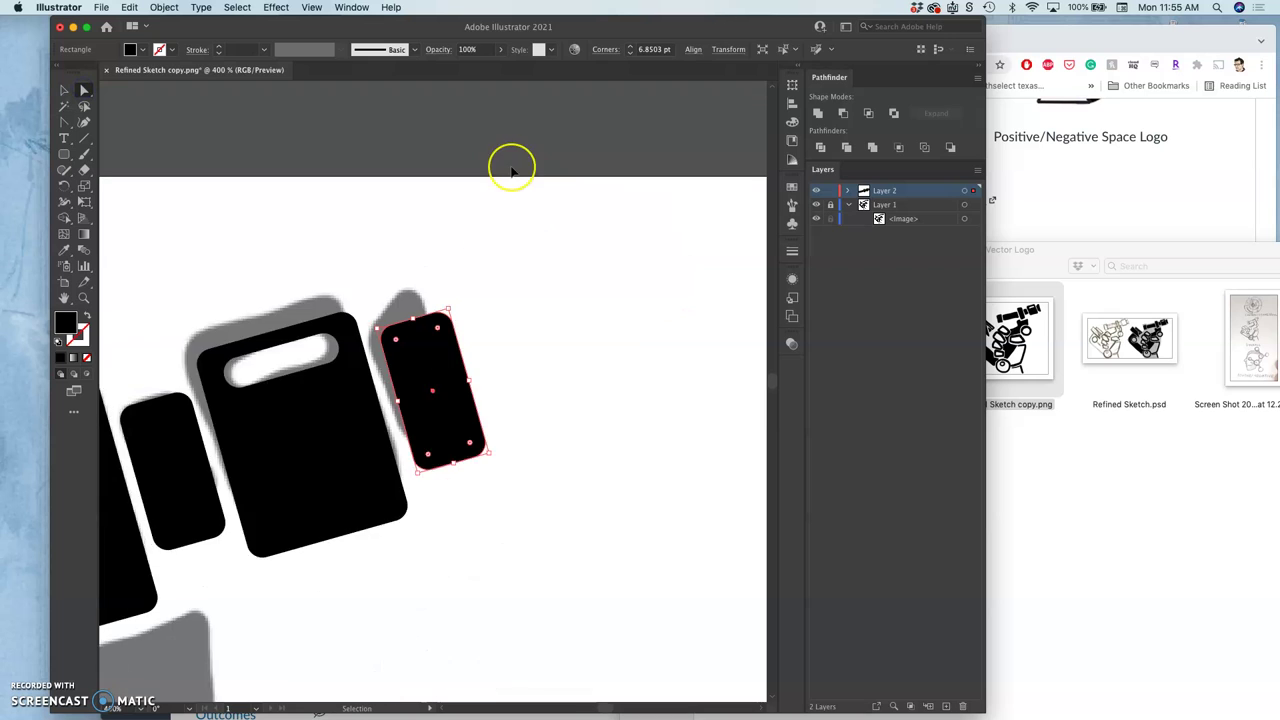
{"action": "key", "text": "super+equal"}
{"action": "left_click", "coordinate": [548, 144]}
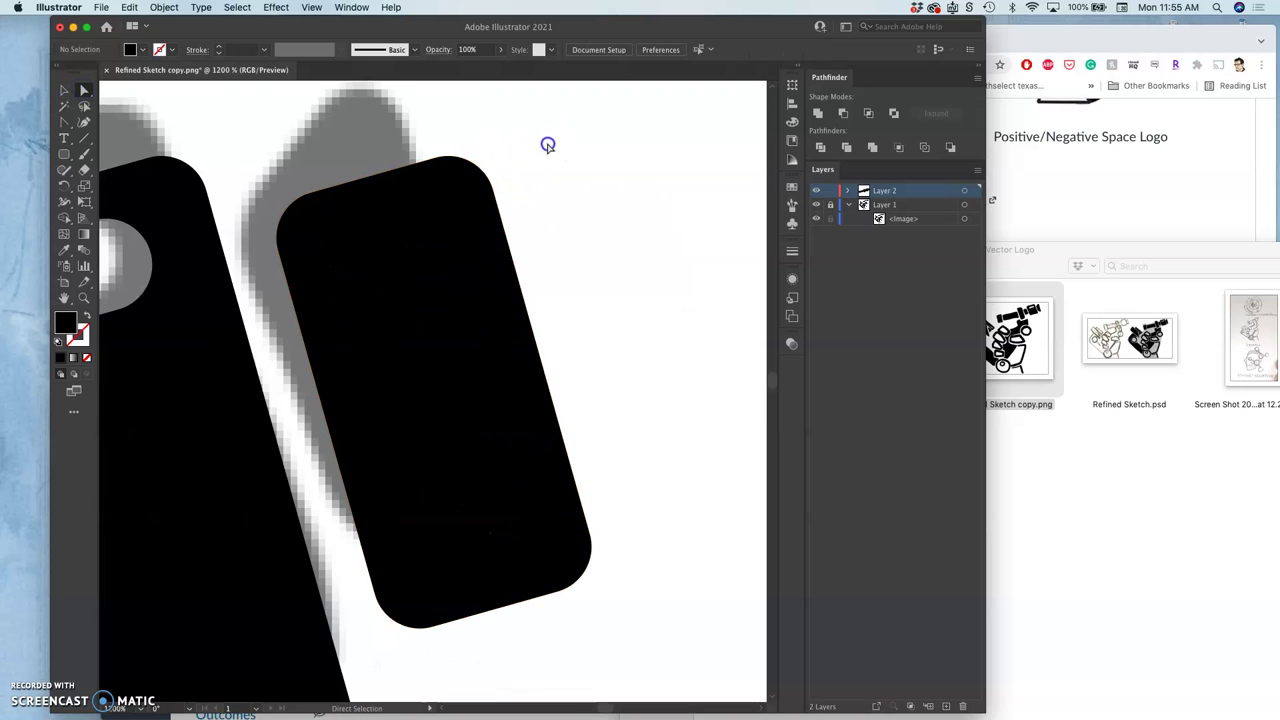
{"action": "left_click", "coordinate": [449, 208]}
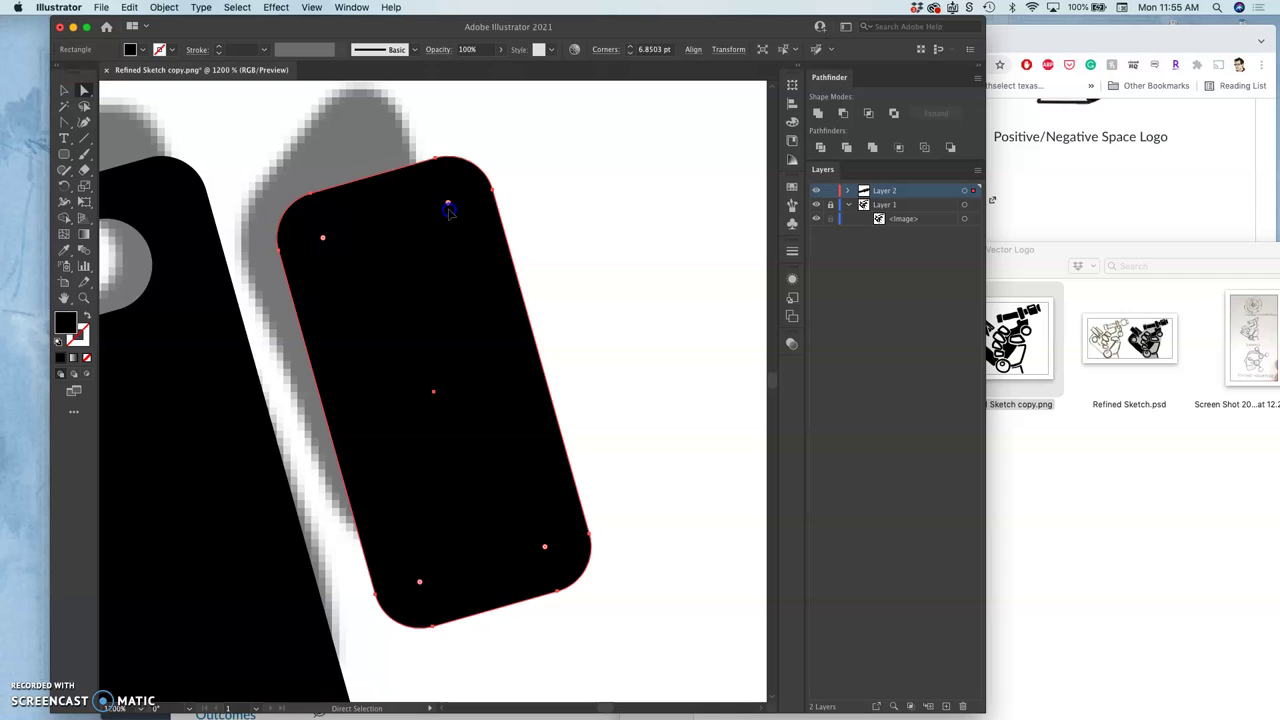
{"action": "left_click", "coordinate": [434, 134]}
{"action": "left_click", "coordinate": [436, 157]}
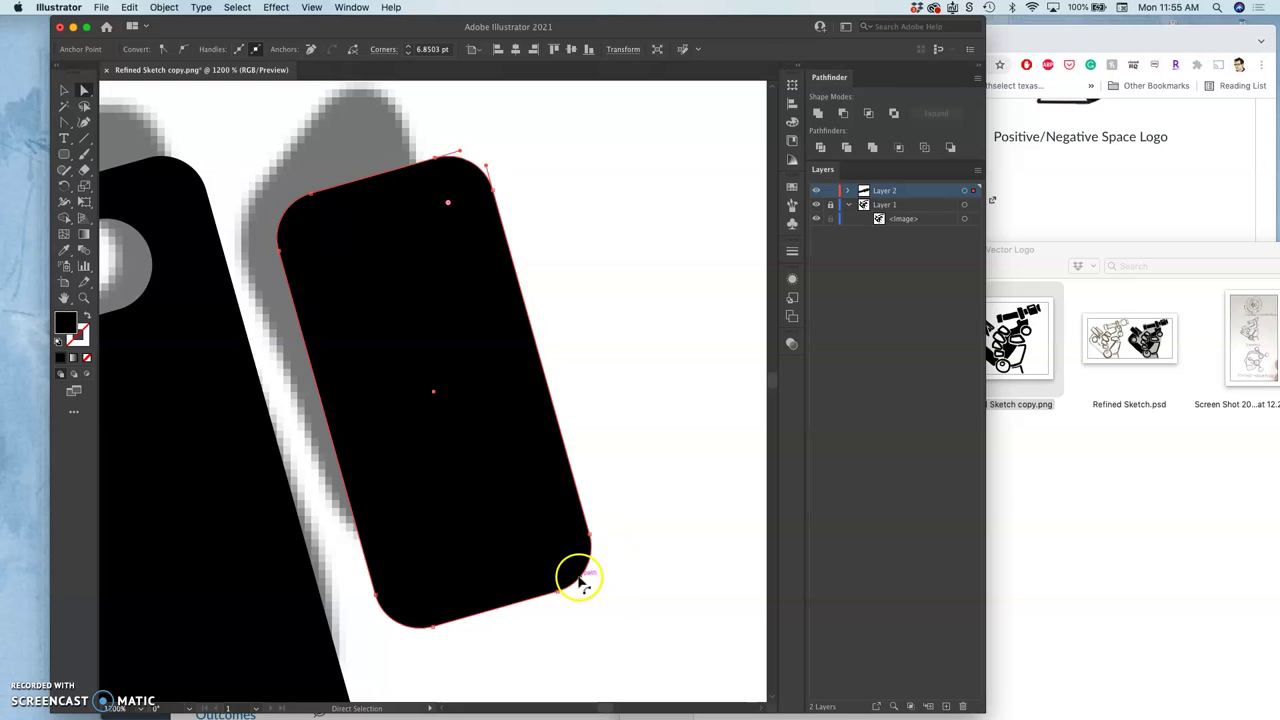
{"action": "left_click", "coordinate": [532, 113]}
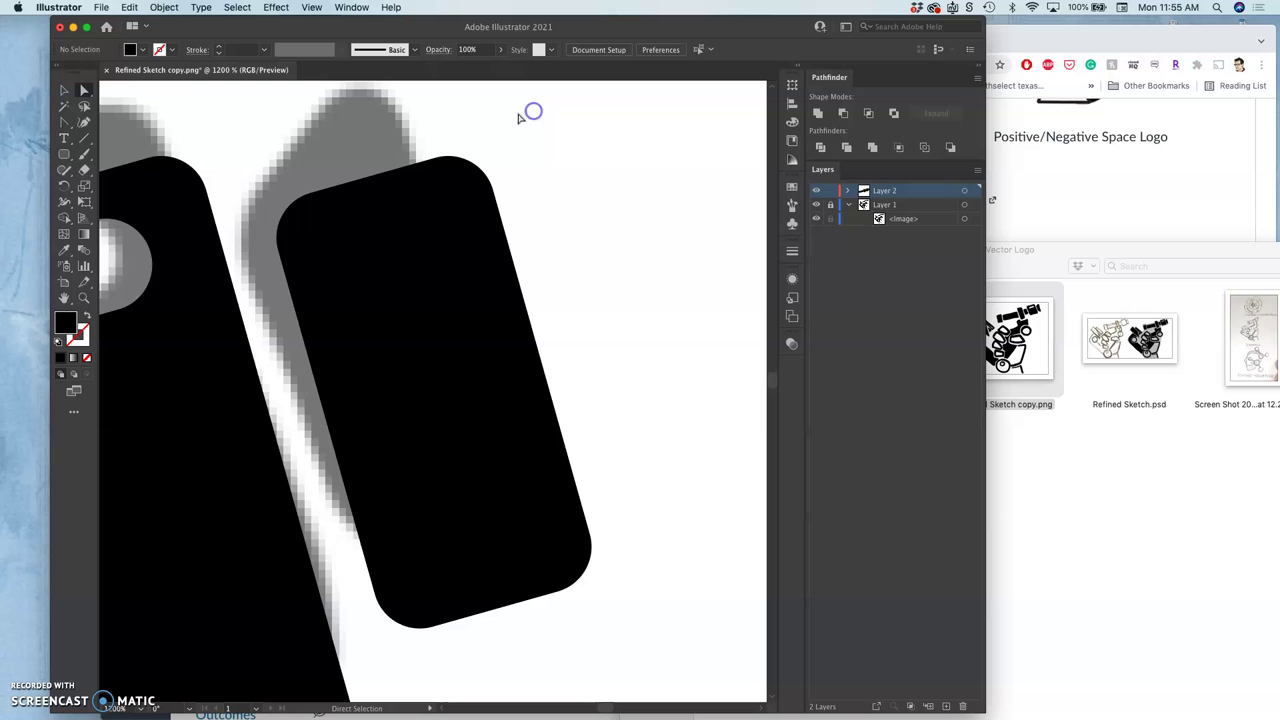
Lasso the rectangle's right-side anchors and drag them up to slant the top.
{"action": "left_click", "coordinate": [84, 106]}
{"action": "left_click_drag", "start_coordinate": [503, 116], "coordinate": [424, 289]}
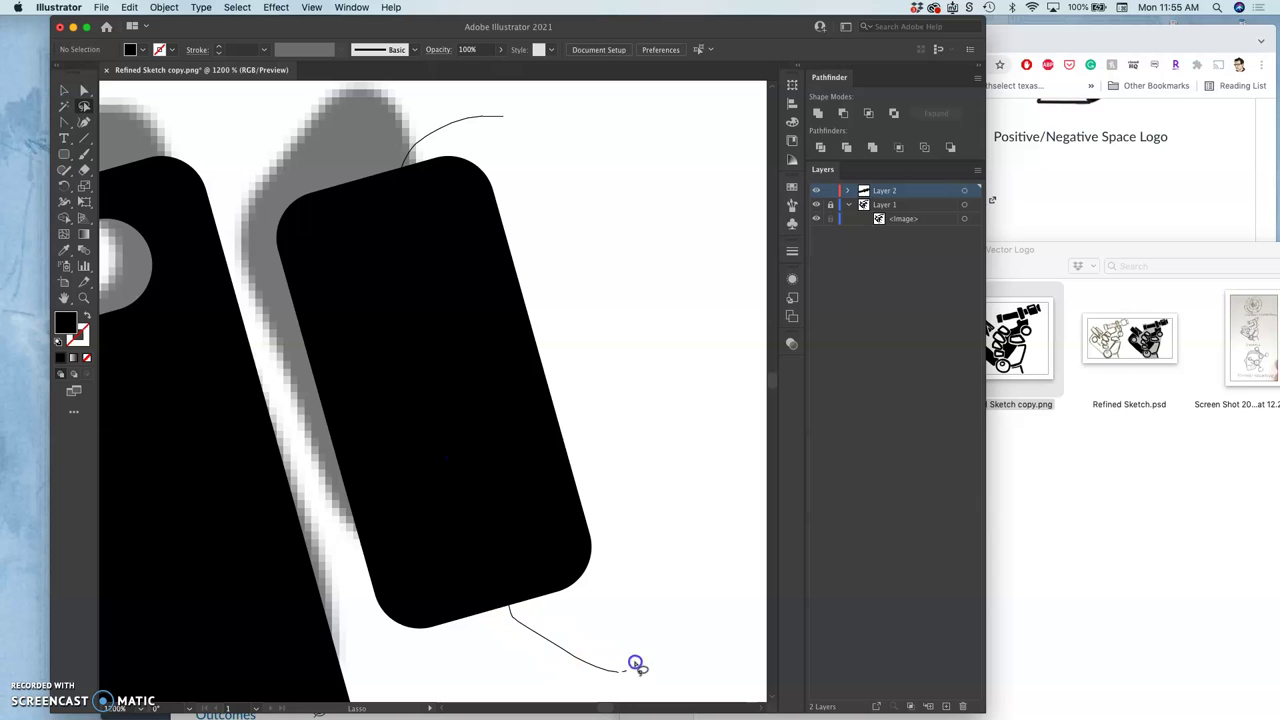
{"action": "mouse_move", "coordinate": [636, 665]}
{"action": "left_mouse_down"}
{"action": "mouse_move", "coordinate": [663, 533]}
{"action": "mouse_move", "coordinate": [650, 443]}
{"action": "mouse_move", "coordinate": [606, 260]}
{"action": "mouse_move", "coordinate": [550, 117]}
{"action": "mouse_move", "coordinate": [503, 109]}
{"action": "left_mouse_up"}
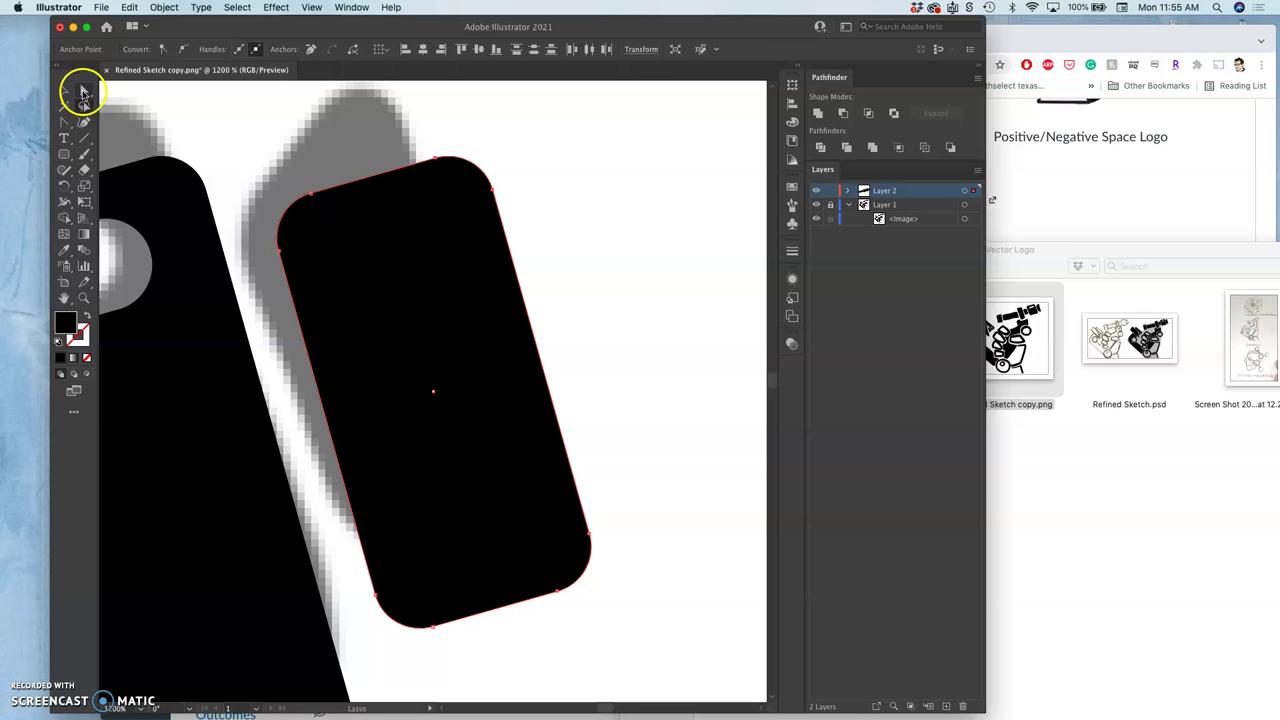
{"action": "left_click", "coordinate": [84, 91]}
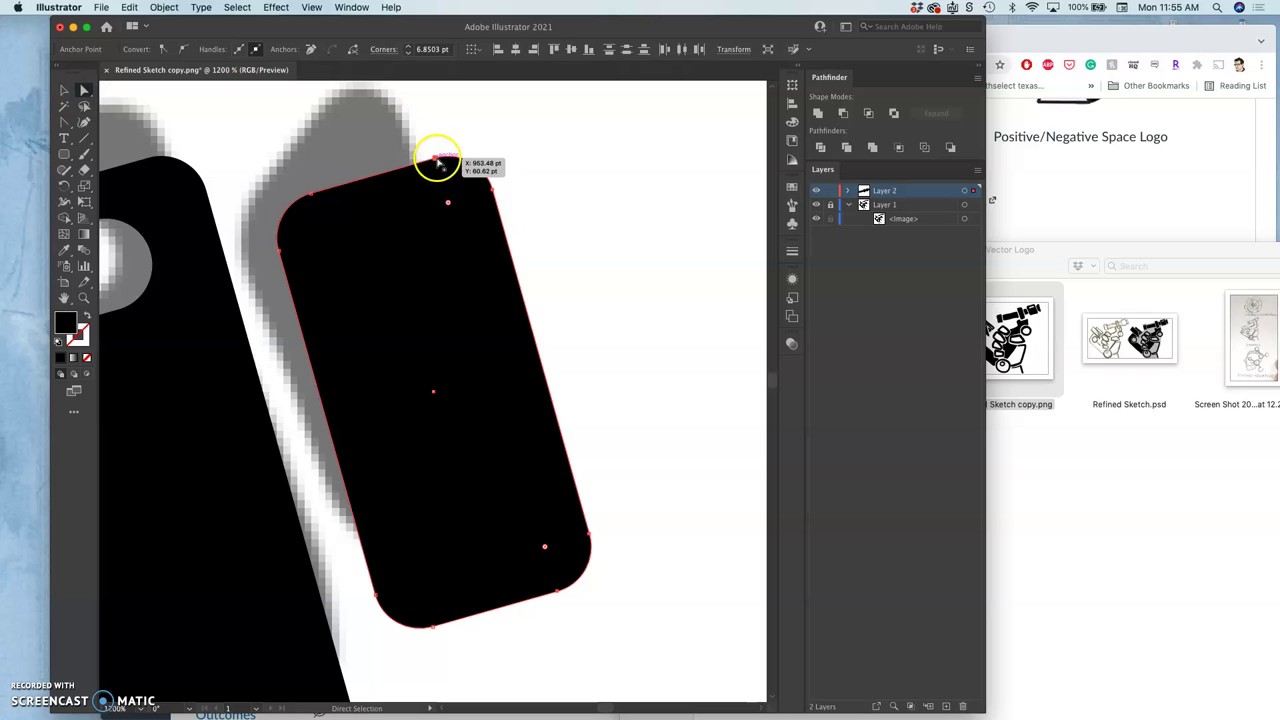
{"action": "left_click_drag", "start_coordinate": [434, 160], "coordinate": [377, 229]}
{"action": "scroll", "coordinate": [443, 354], "scroll_direction": "down", "scroll_amount": 5}
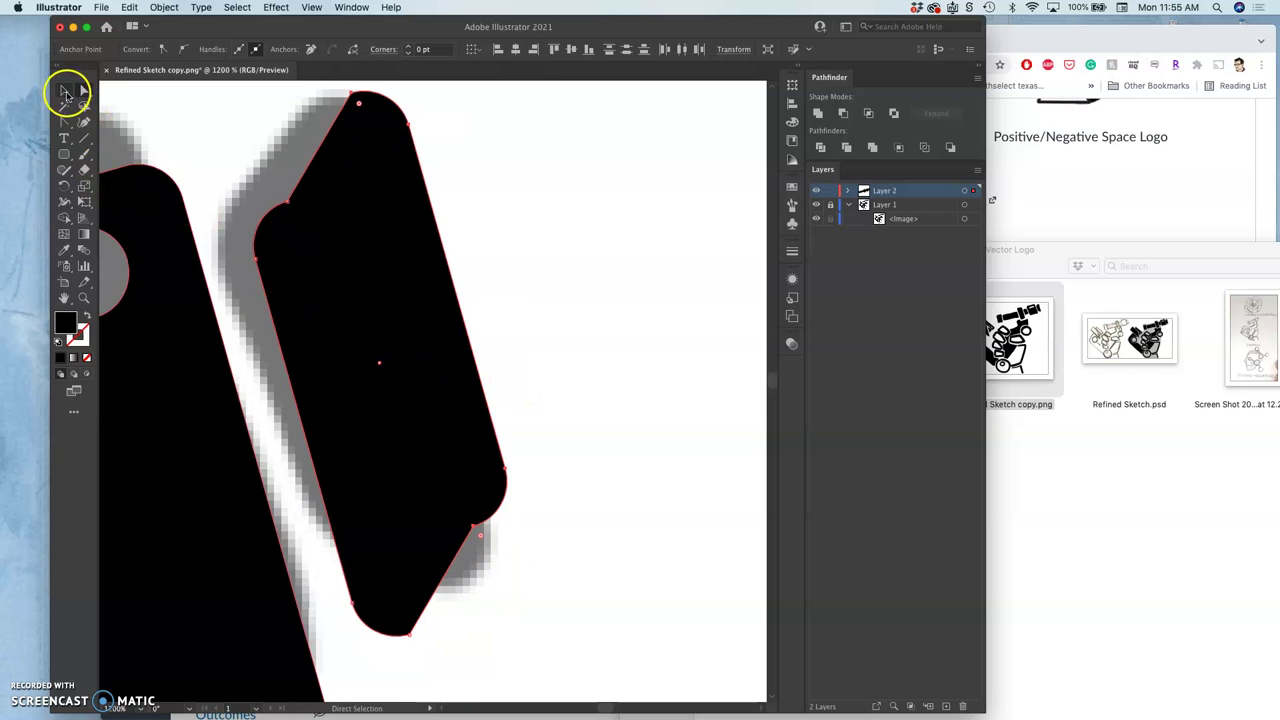
Lasso the lower-right anchors and stretch that end of the piece down and outward.
{"action": "left_click", "coordinate": [84, 106]}
{"action": "left_click", "coordinate": [531, 383]}
{"action": "mouse_move", "coordinate": [540, 420]}
{"action": "left_mouse_down"}
{"action": "mouse_move", "coordinate": [388, 545]}
{"action": "mouse_move", "coordinate": [449, 638]}
{"action": "mouse_move", "coordinate": [545, 585]}
{"action": "mouse_move", "coordinate": [556, 424]}
{"action": "left_mouse_up"}
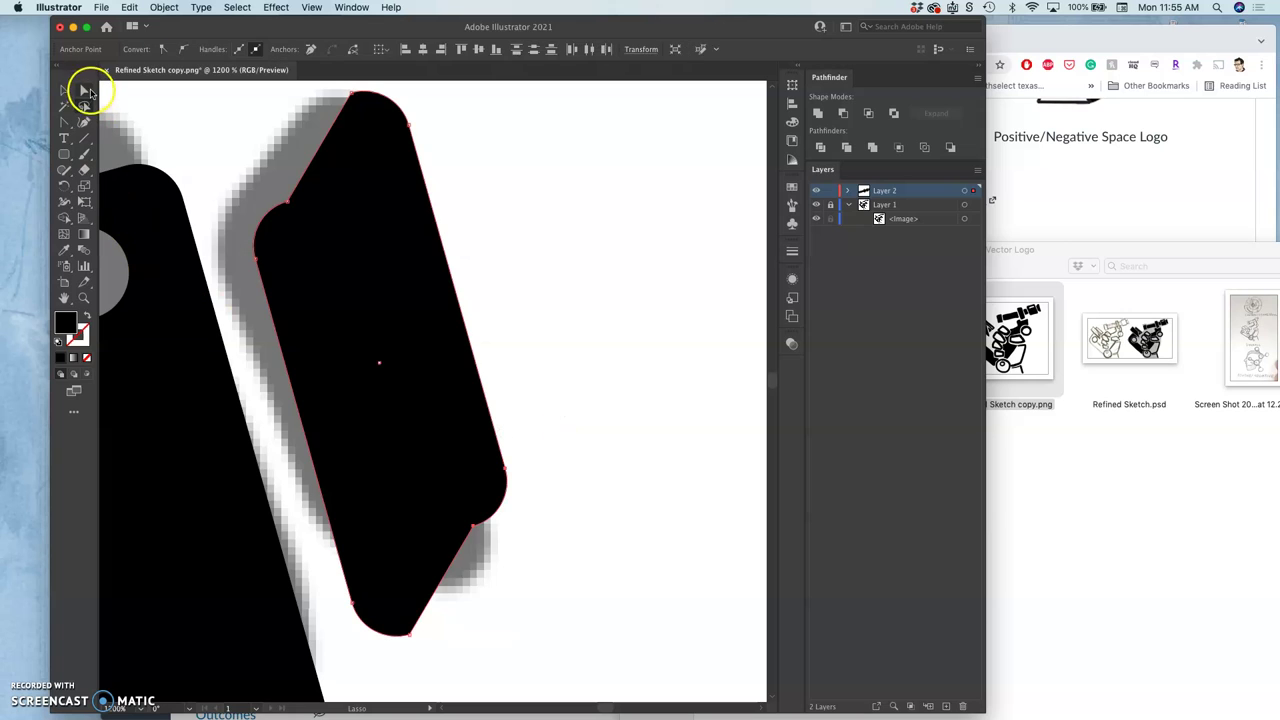
{"action": "left_click", "coordinate": [84, 90]}
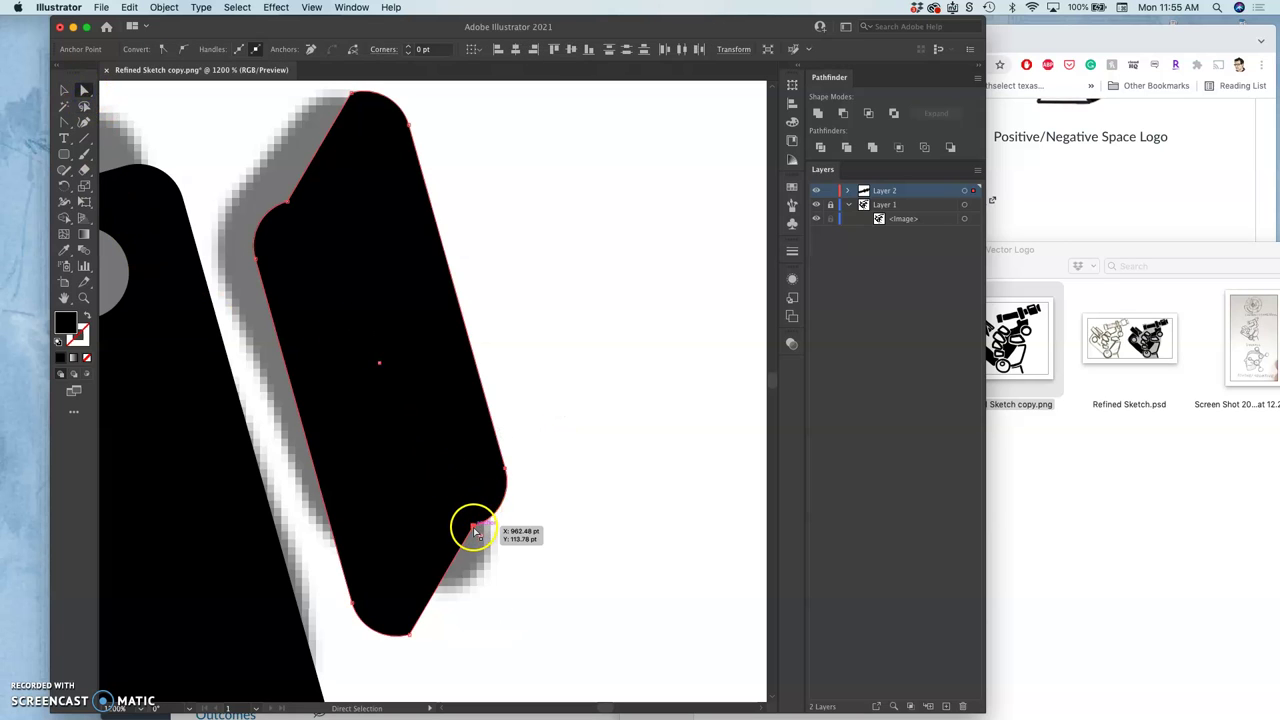
{"action": "mouse_move", "coordinate": [480, 536]}
{"action": "left_mouse_down"}
{"action": "mouse_move", "coordinate": [529, 692]}
{"action": "mouse_move", "coordinate": [528, 677]}
{"action": "left_mouse_up"}
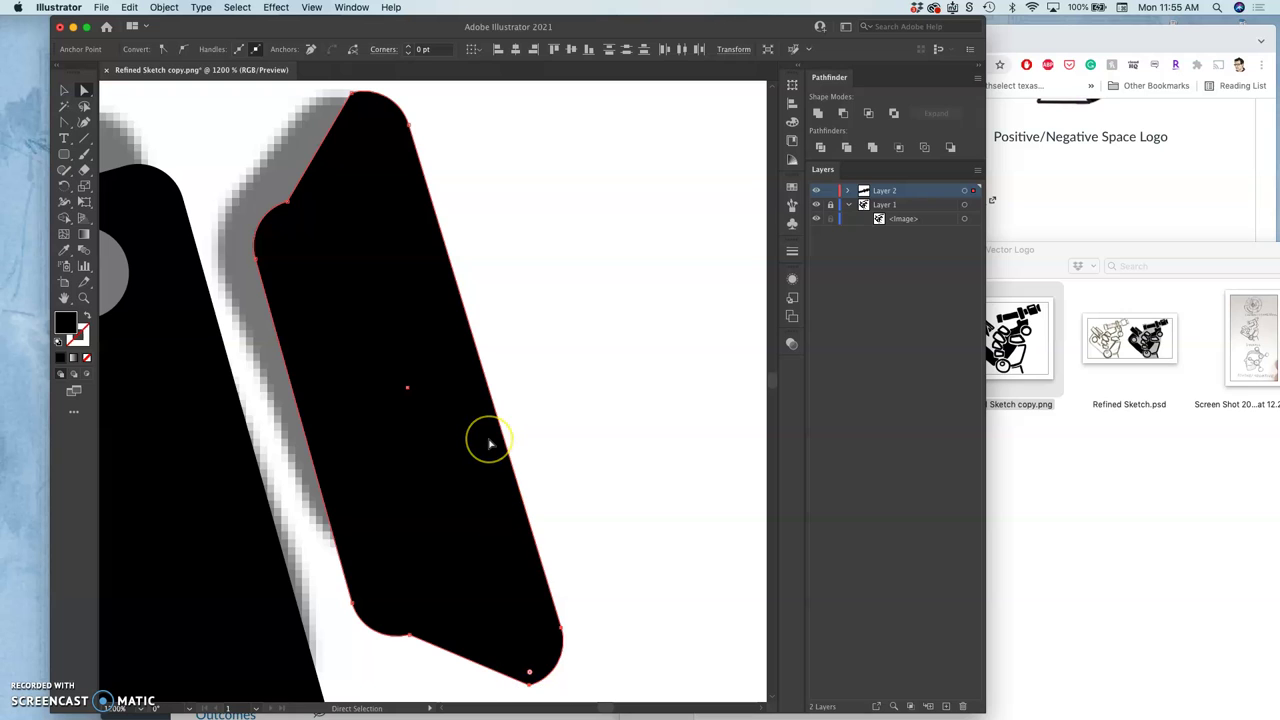
Review the reshaped piece and hide Layer 2 to compare it with the sketch.
{"action": "scroll", "coordinate": [489, 443], "scroll_direction": "down", "scroll_amount": 2}
{"action": "left_click", "coordinate": [543, 600]}
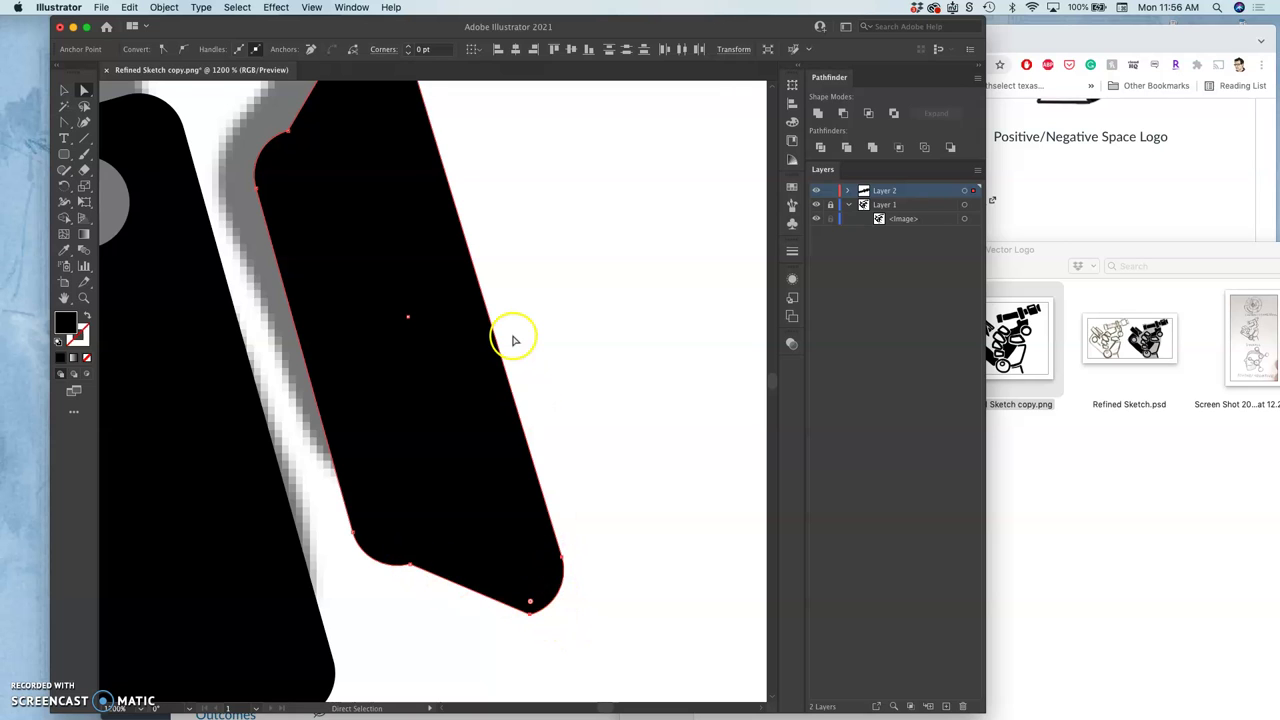
{"action": "scroll", "coordinate": [510, 333], "scroll_direction": "up", "scroll_amount": 3}
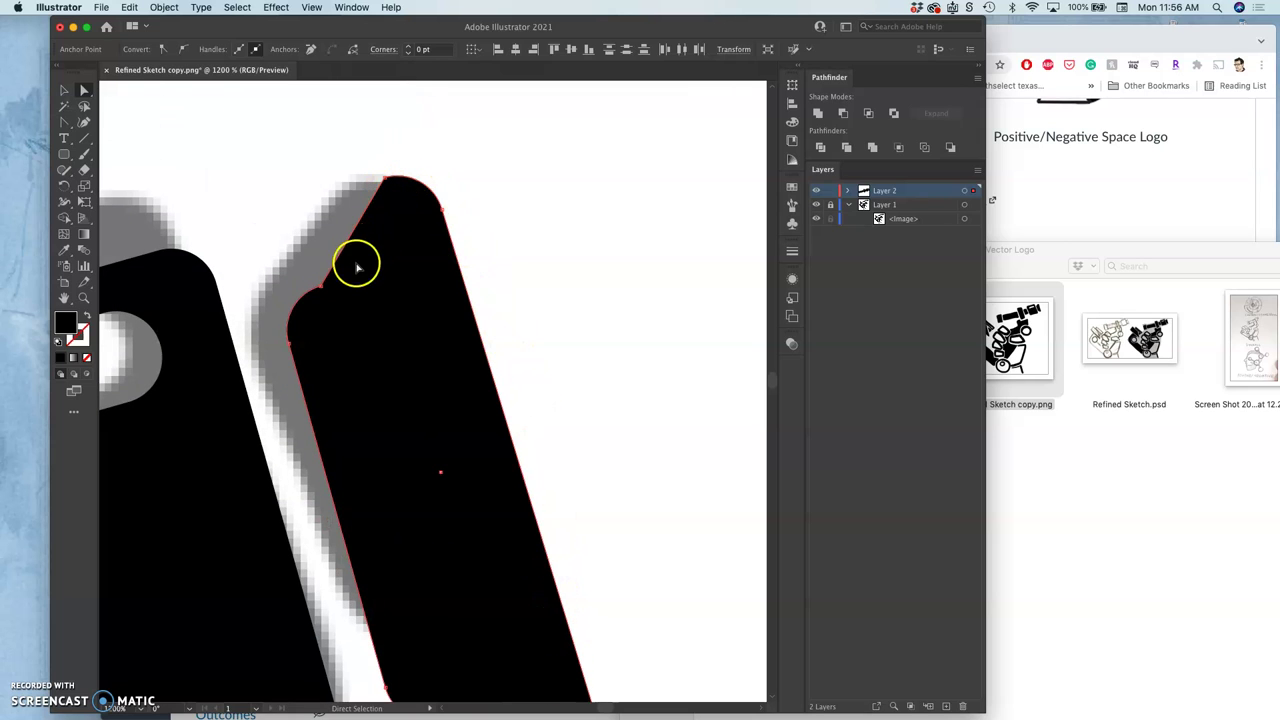
{"action": "scroll", "coordinate": [352, 445], "scroll_direction": "down", "scroll_amount": 2}
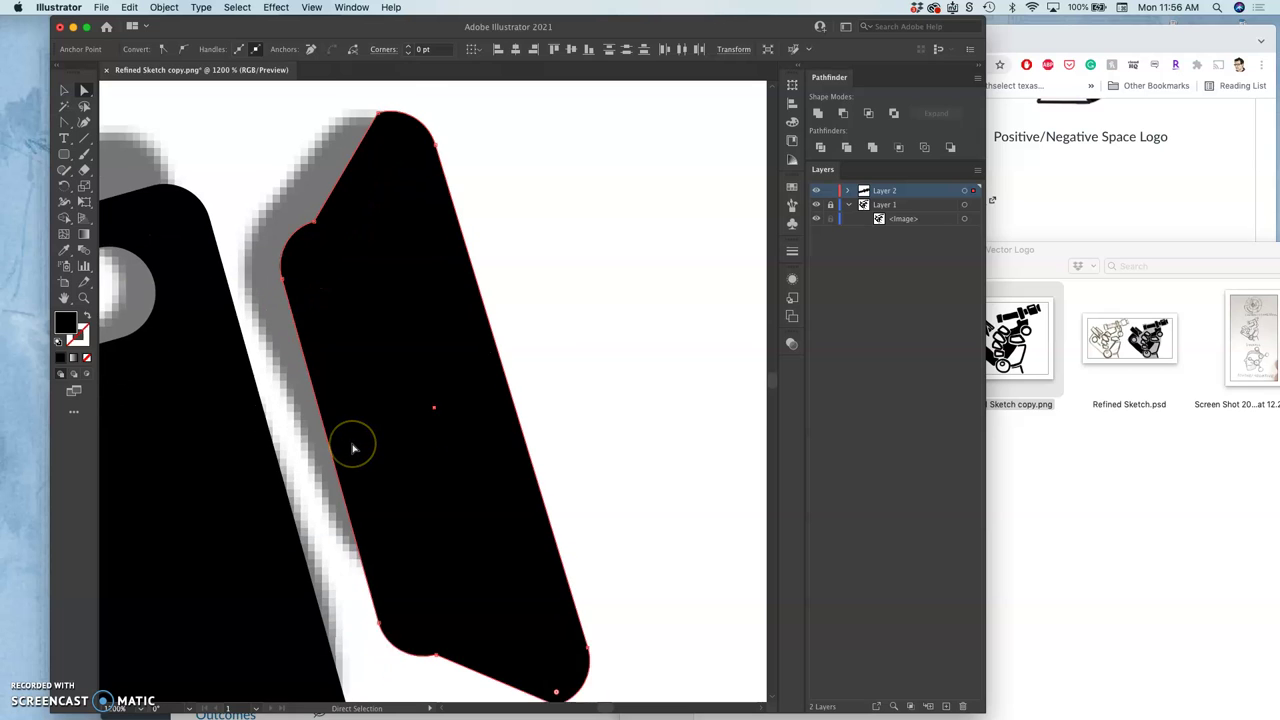
{"action": "scroll", "coordinate": [352, 449], "scroll_direction": "up", "scroll_amount": 1}
{"action": "left_click", "coordinate": [391, 351]}
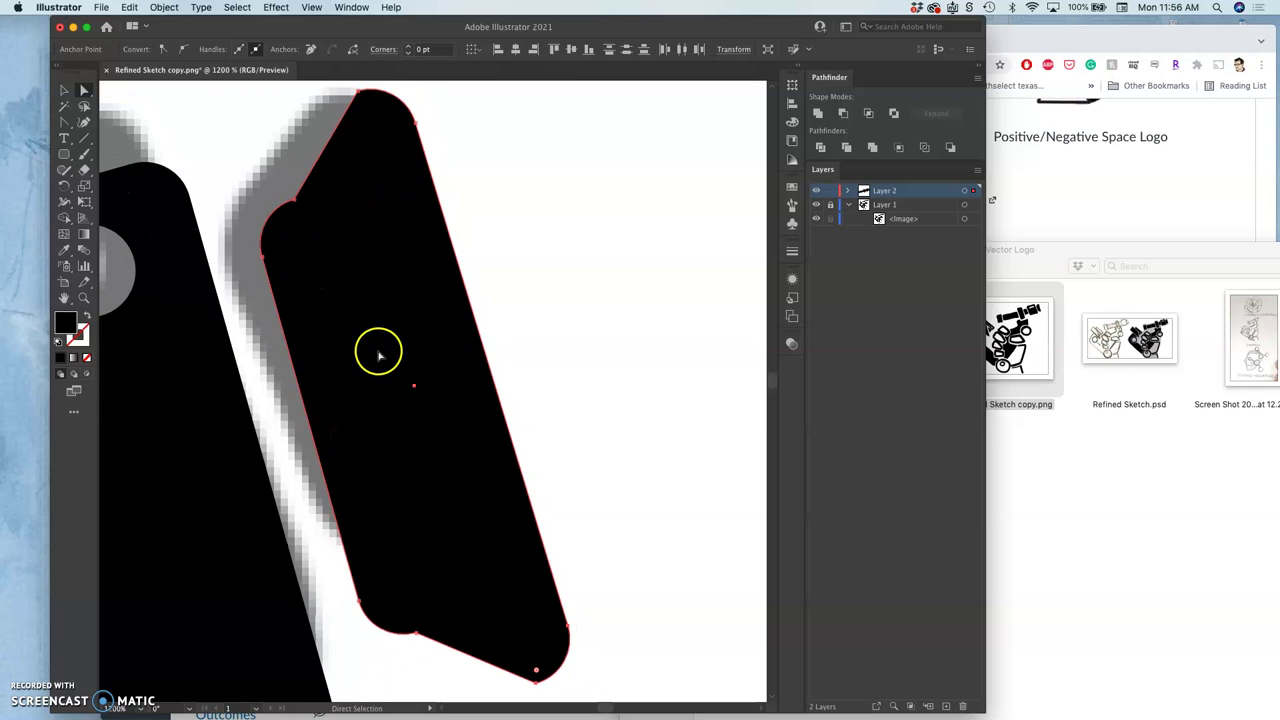
{"action": "left_click", "coordinate": [816, 190]}
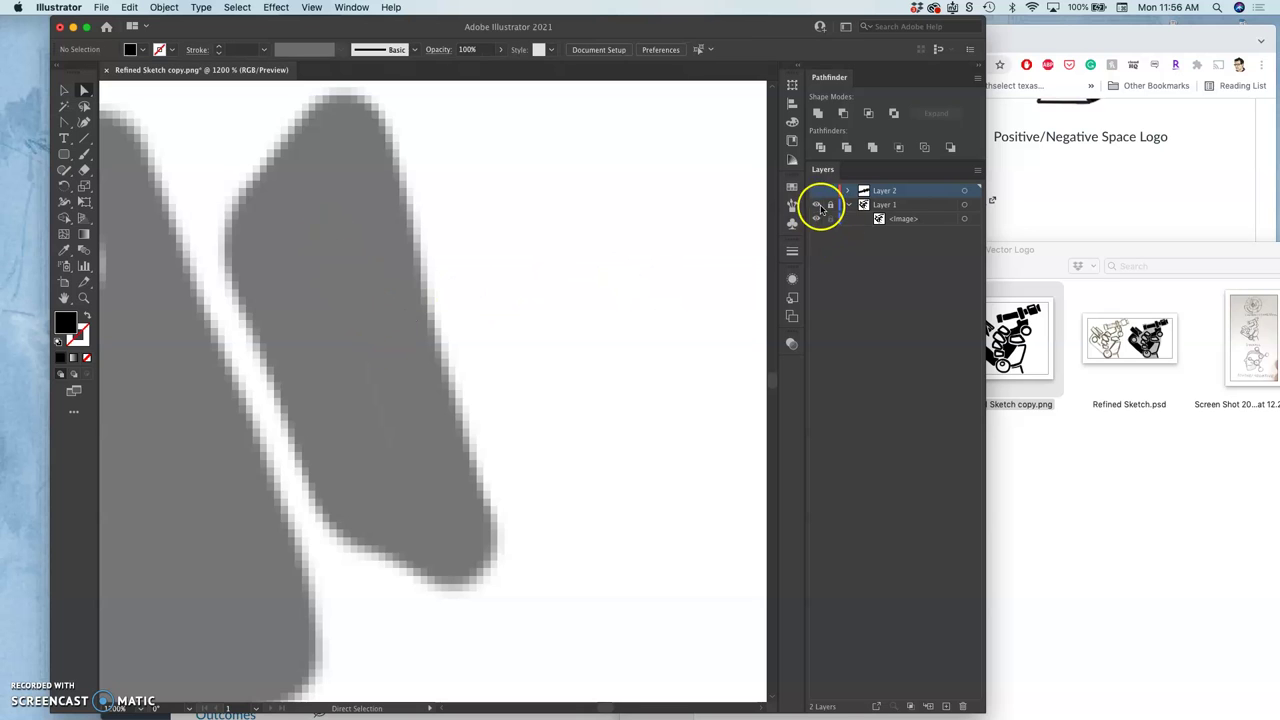
Show Layer 2 again, rezoom on the end piece, and check its top-right anchor against the sketch.
{"action": "left_click", "coordinate": [816, 190]}
{"action": "key", "text": "ctrl+1"}
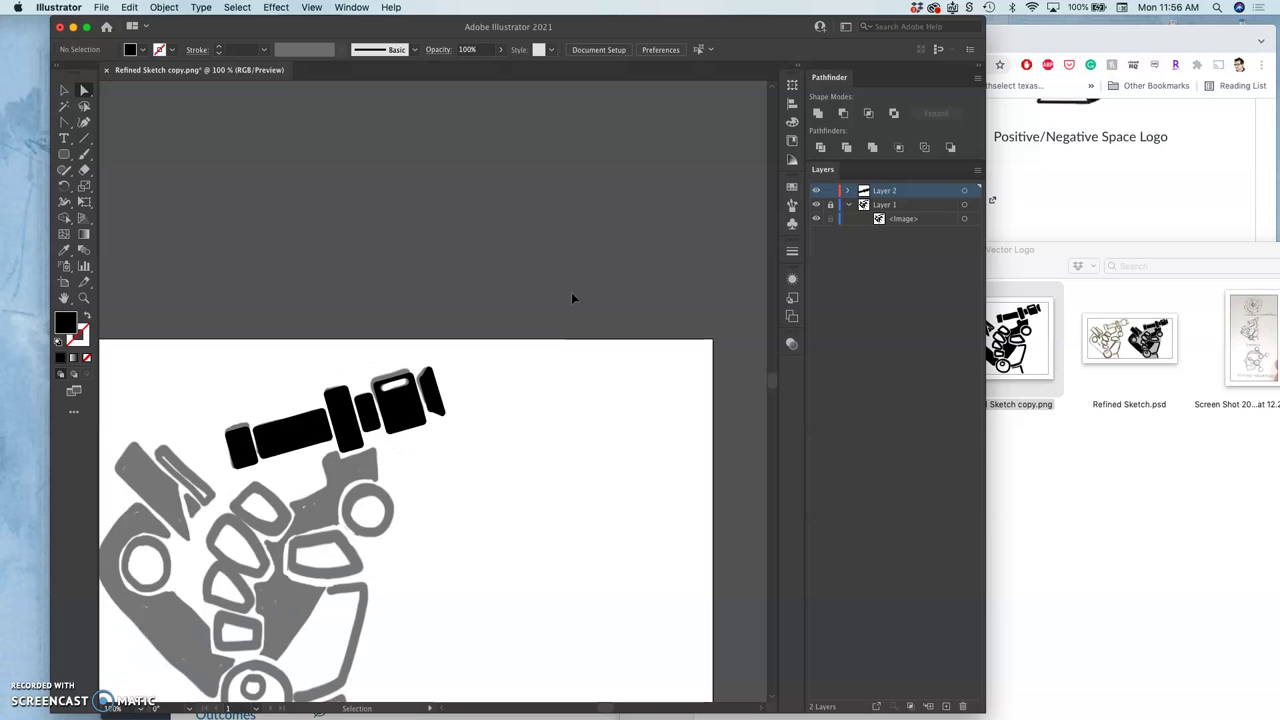
{"action": "key", "text": "ctrl+equal"}
{"action": "key", "text": "ctrl+equal"}
{"action": "key", "text": "ctrl+equal"}
{"action": "key", "text": "ctrl+equal"}
{"action": "key", "text": "ctrl+equal"}
{"action": "key", "text": "ctrl+equal"}
{"action": "key", "text": "ctrl+equal"}
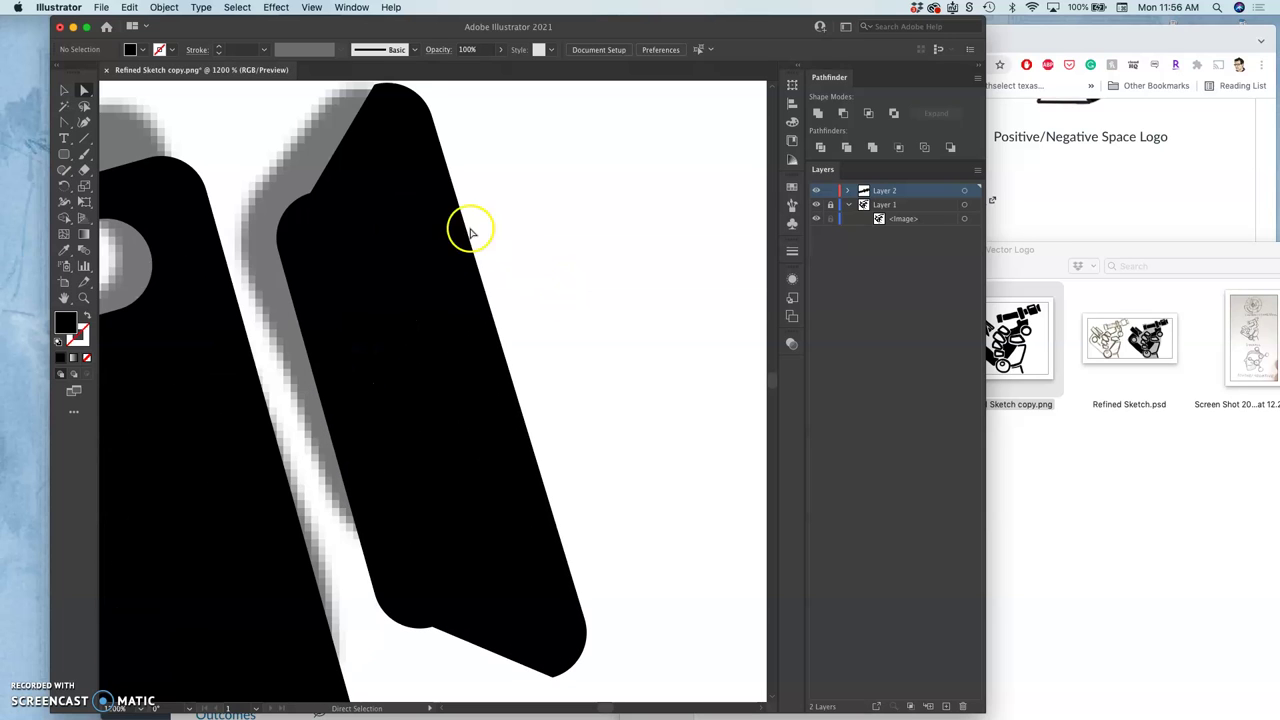
{"action": "left_click", "coordinate": [433, 211]}
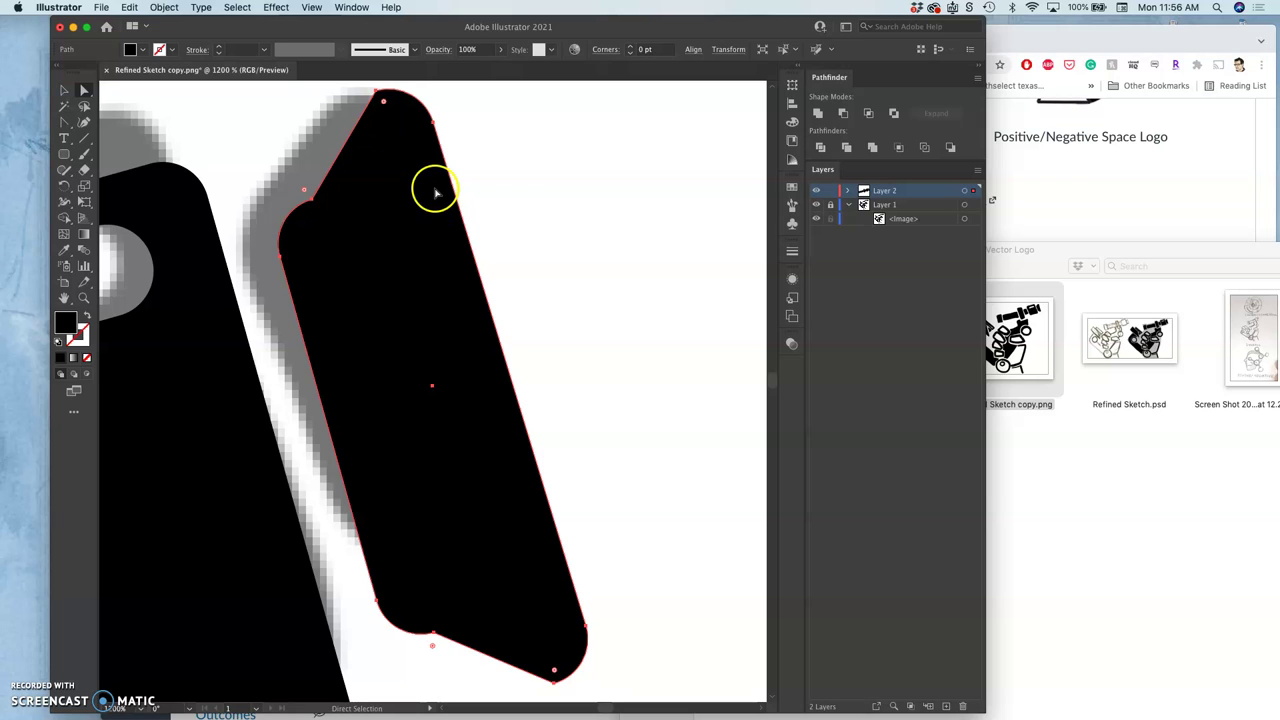
{"action": "left_click", "coordinate": [432, 122]}
{"action": "left_click_drag", "start_coordinate": [437, 120], "coordinate": [437, 122]}
{"action": "key", "text": "super+3"}
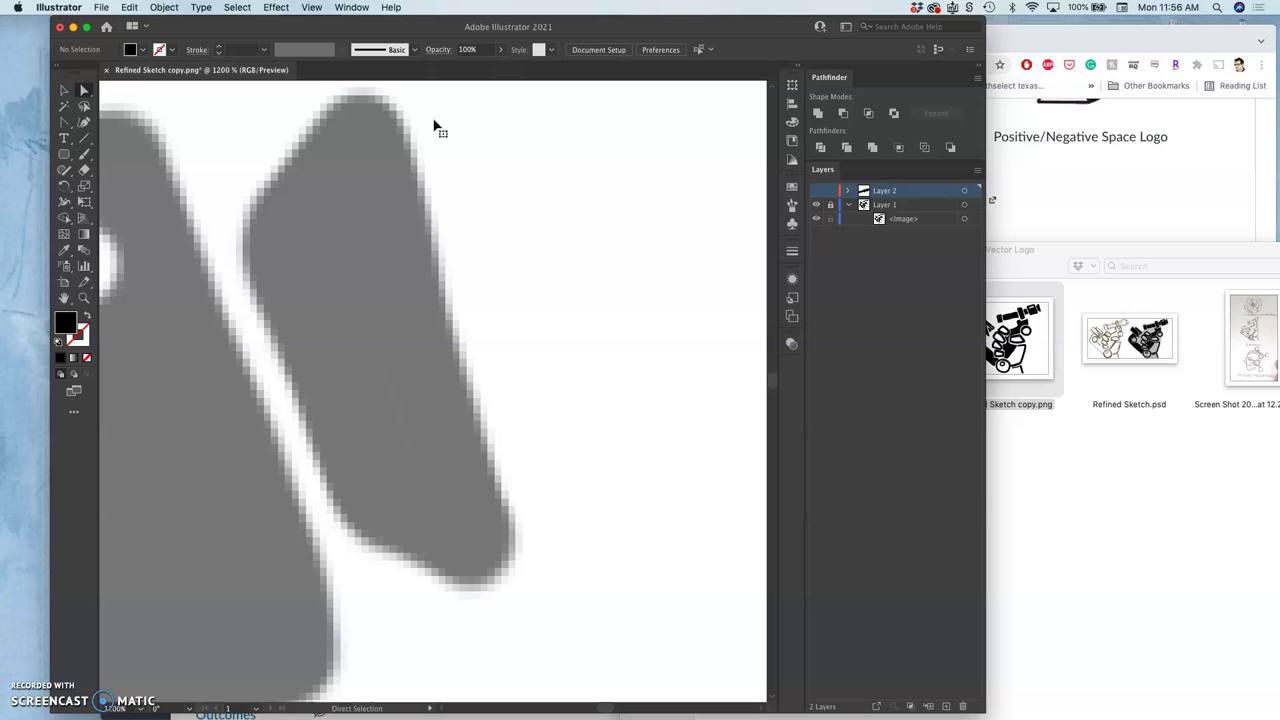
{"action": "key", "text": "super+alt+3"}
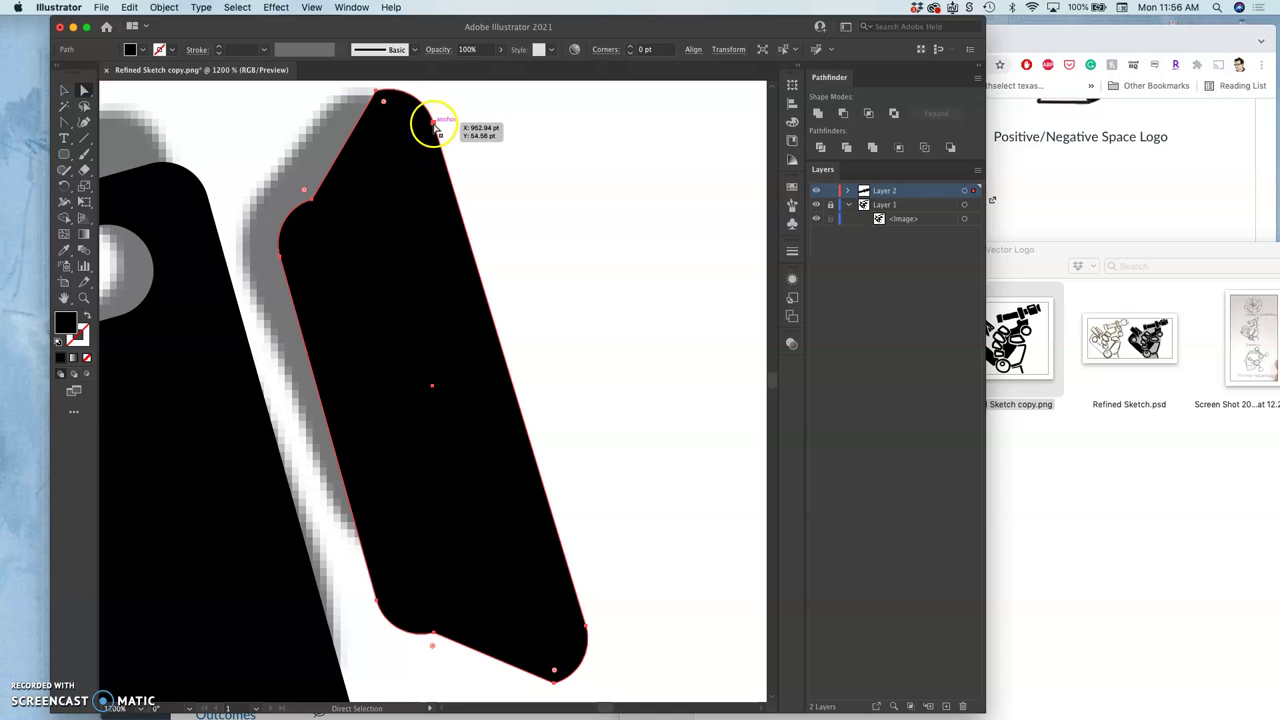
Place a new anchor on the tilted shape's right edge and drag it up-right to widen the top.
{"action": "left_click", "coordinate": [65, 124]}
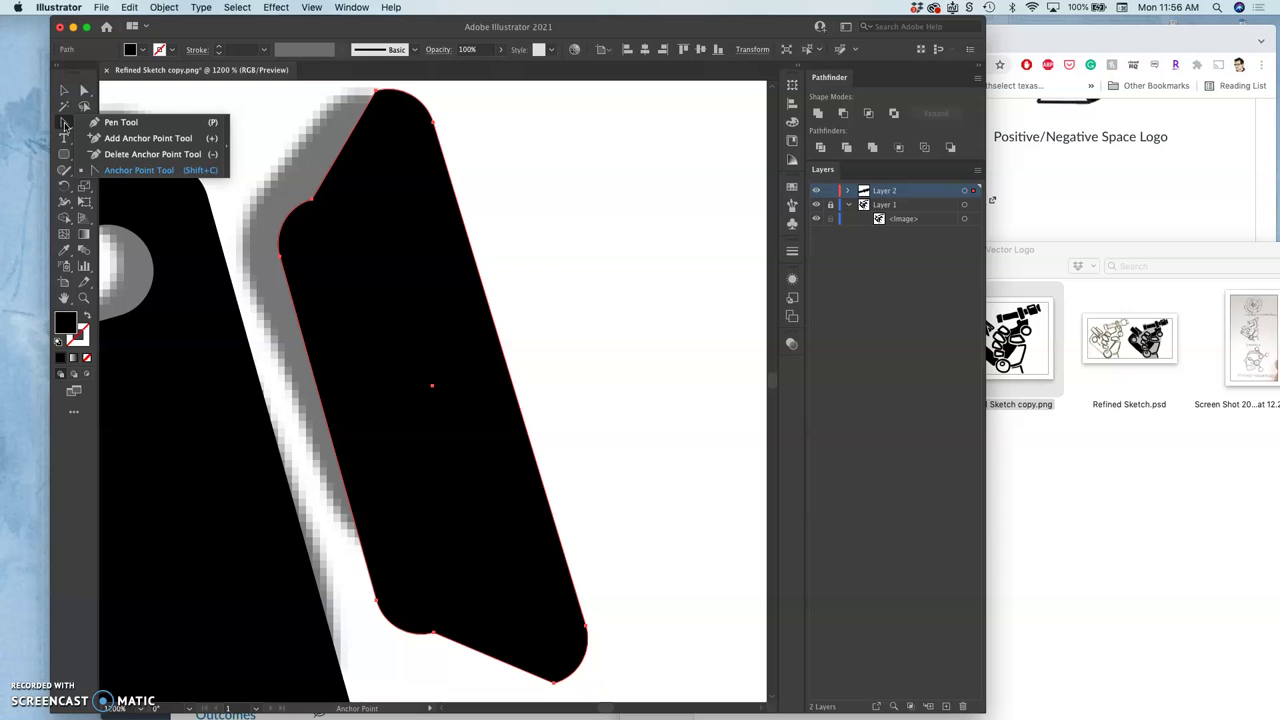
{"action": "left_click_drag", "start_coordinate": [64, 125], "coordinate": [111, 143]}
{"action": "left_click_drag", "start_coordinate": [217, 136], "coordinate": [148, 138]}
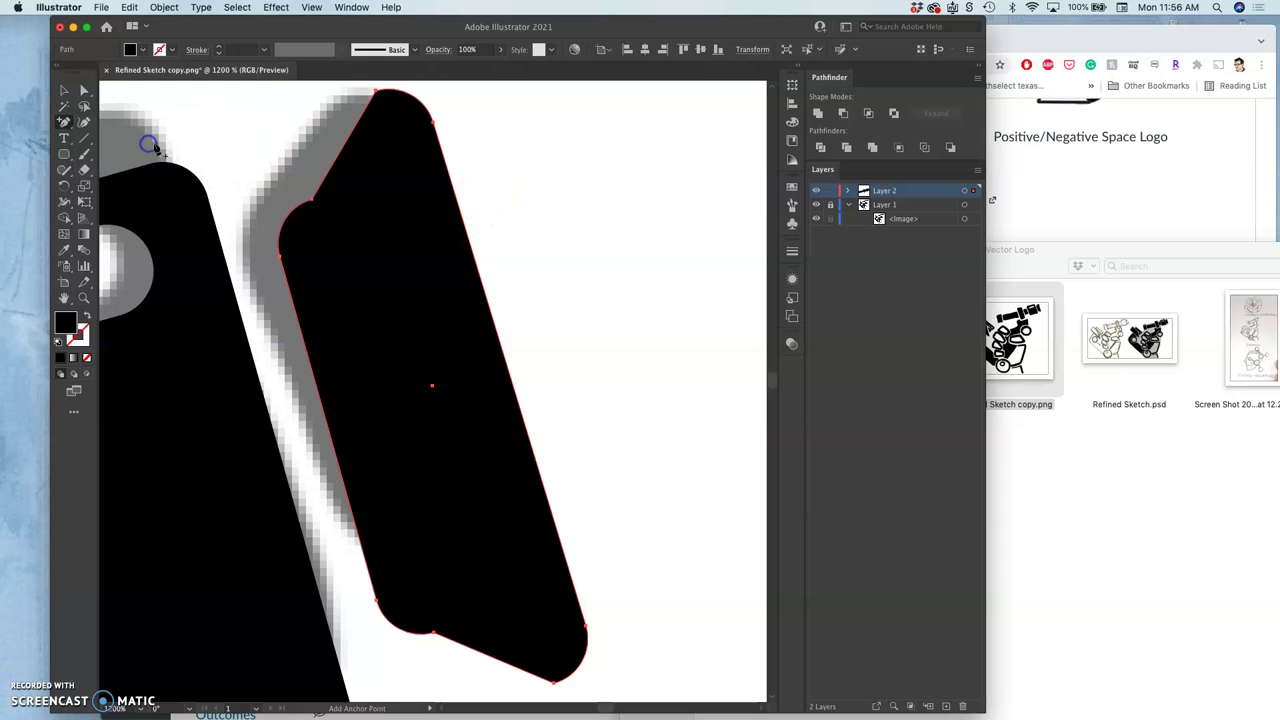
{"action": "left_click", "coordinate": [472, 247]}
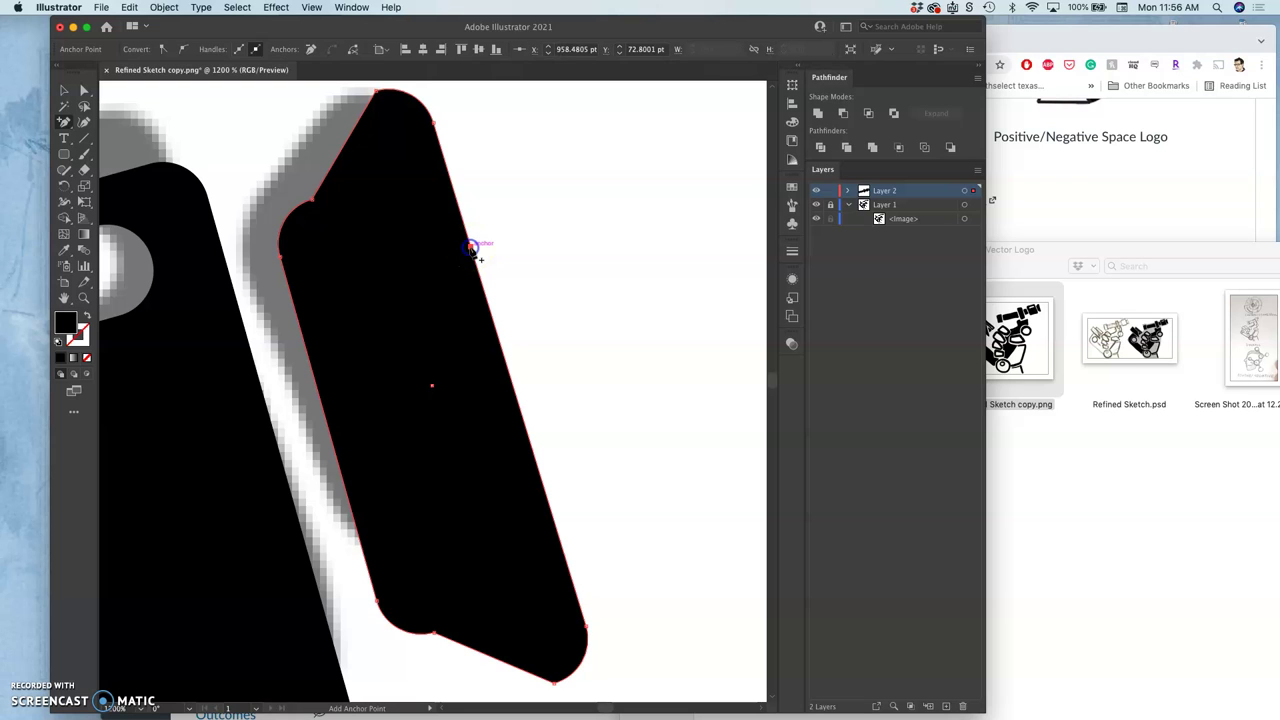
{"action": "left_click", "coordinate": [84, 91]}
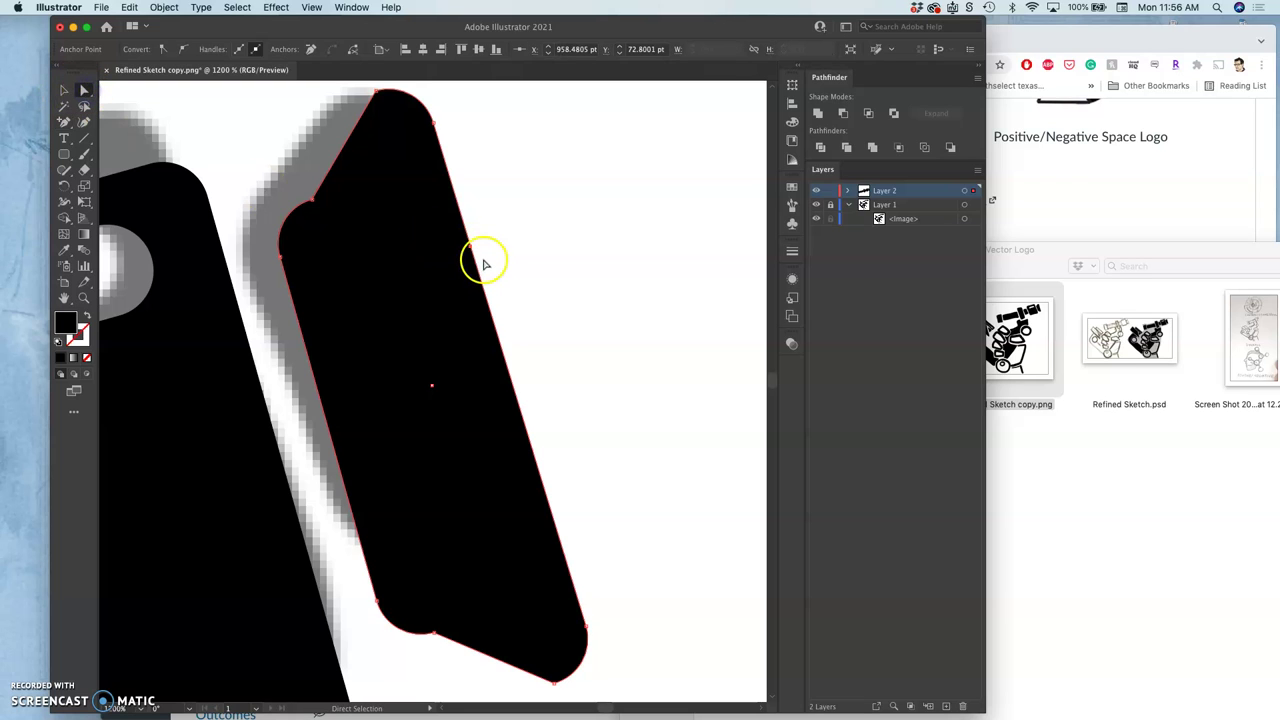
{"action": "left_click_drag", "start_coordinate": [472, 247], "coordinate": [643, 203]}
Delete the upper-left, lower-left and pulled-out upper-right anchors, undoing the top-corner deletion.
{"action": "left_click", "coordinate": [64, 121]}
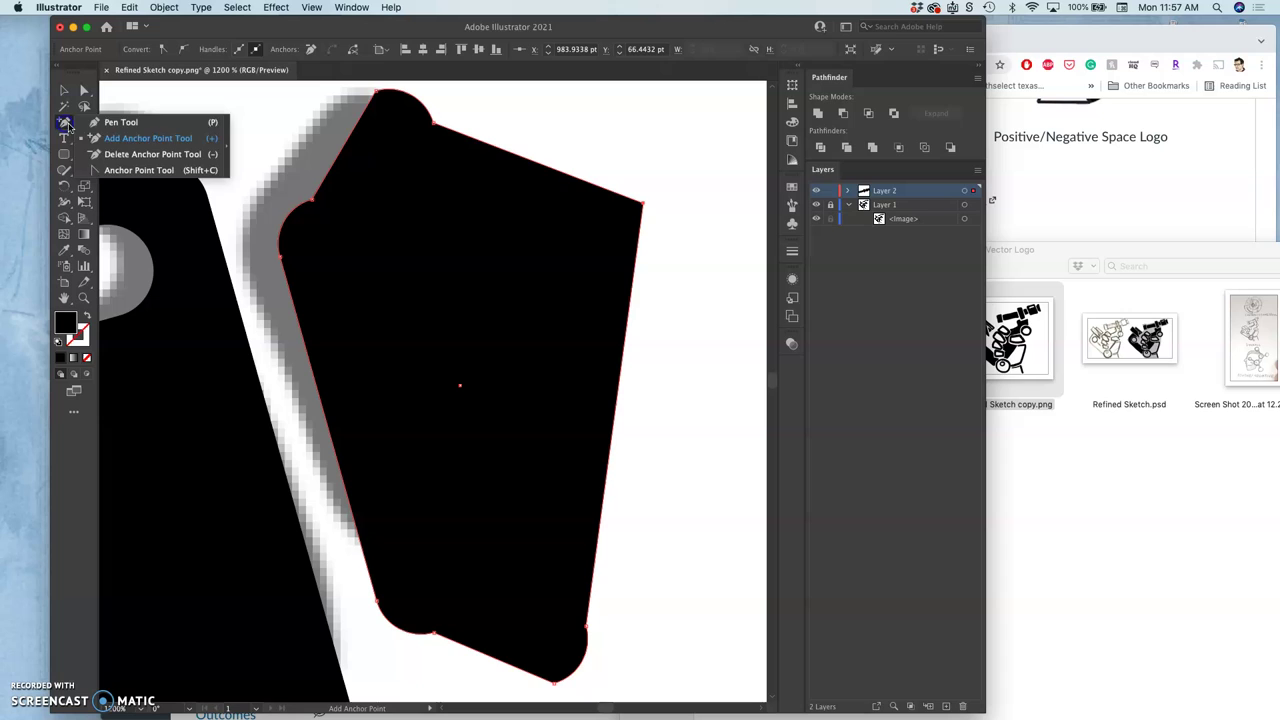
{"action": "left_click", "coordinate": [103, 154]}
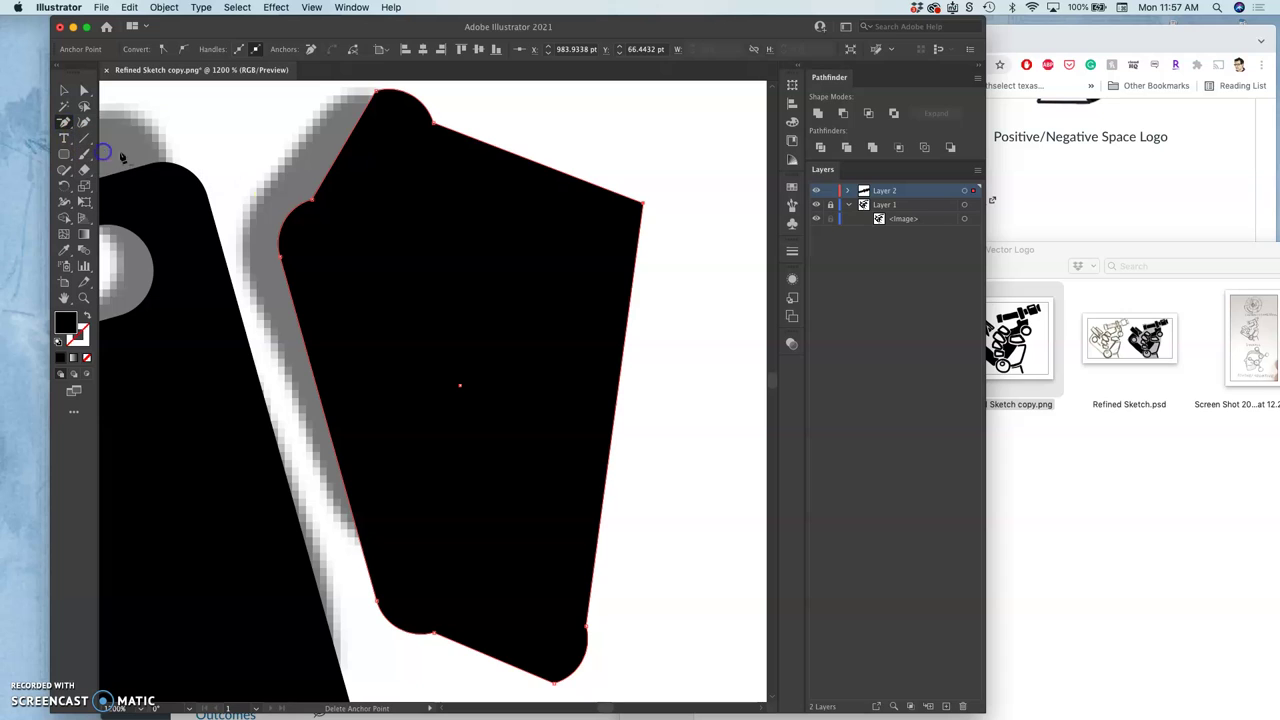
{"action": "left_click", "coordinate": [312, 199]}
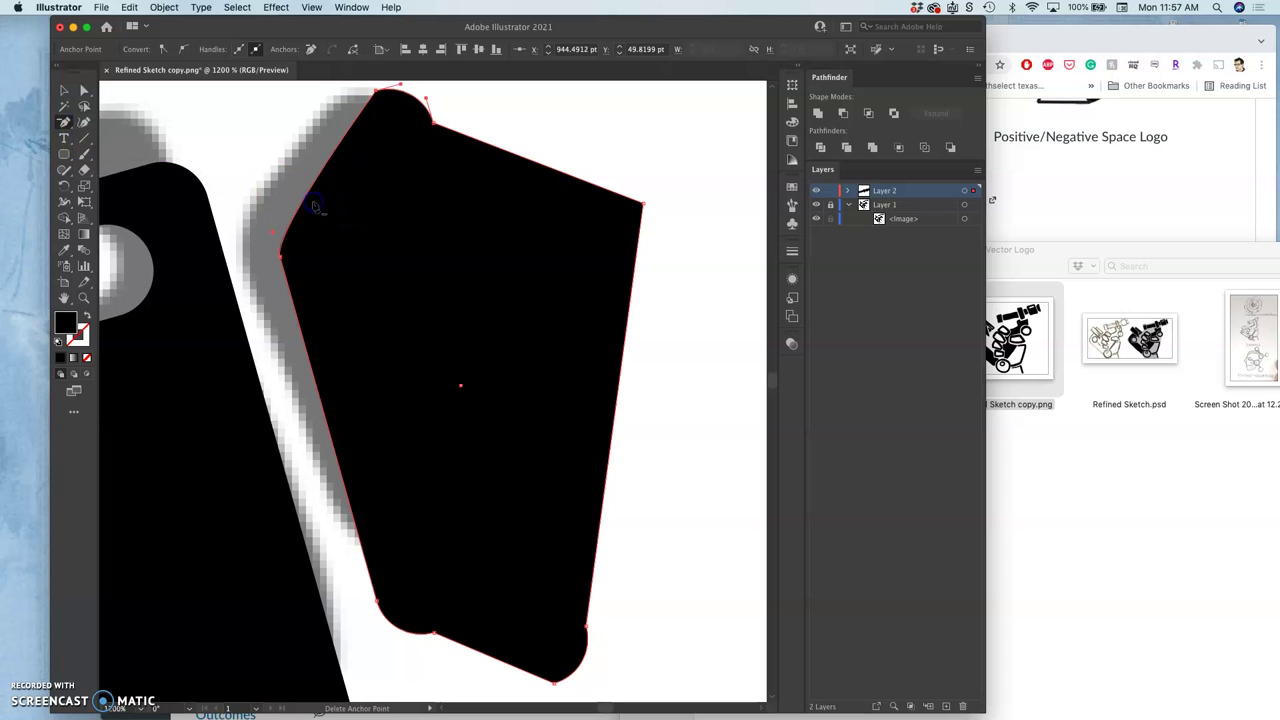
{"action": "left_click", "coordinate": [434, 634]}
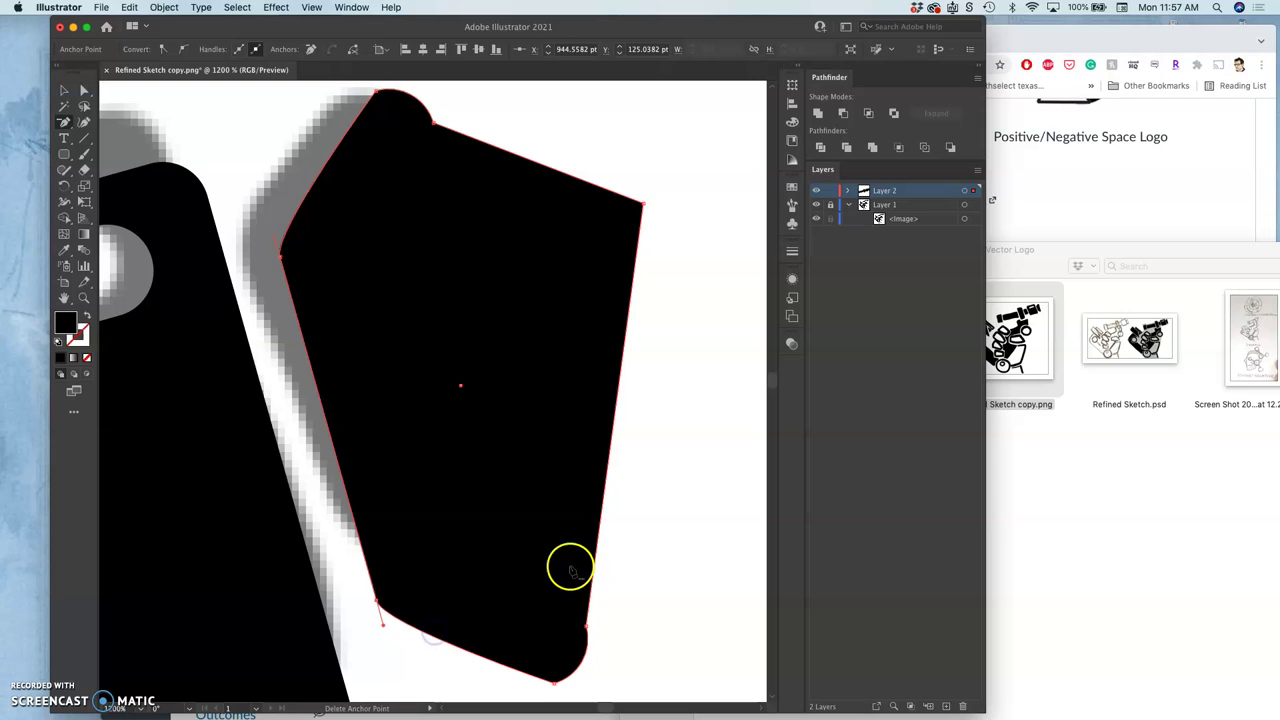
{"action": "left_click", "coordinate": [644, 207]}
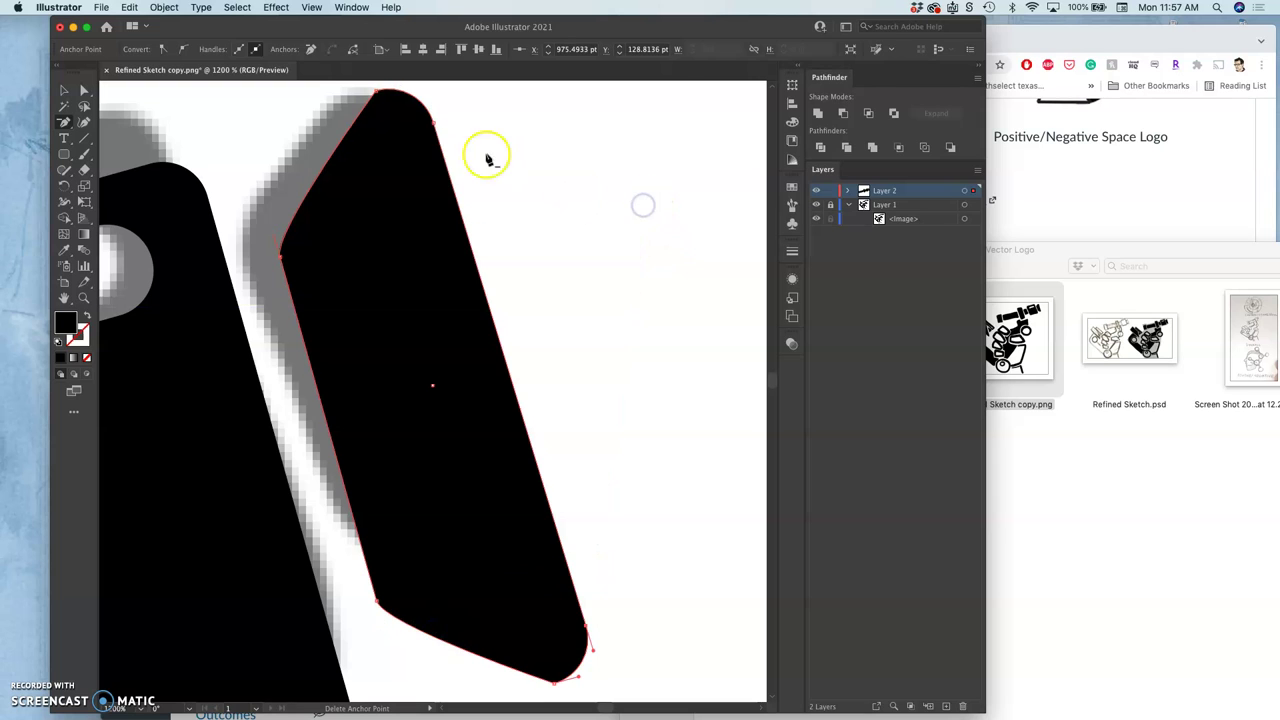
{"action": "left_click", "coordinate": [434, 127]}
{"action": "key", "text": "super+z"}
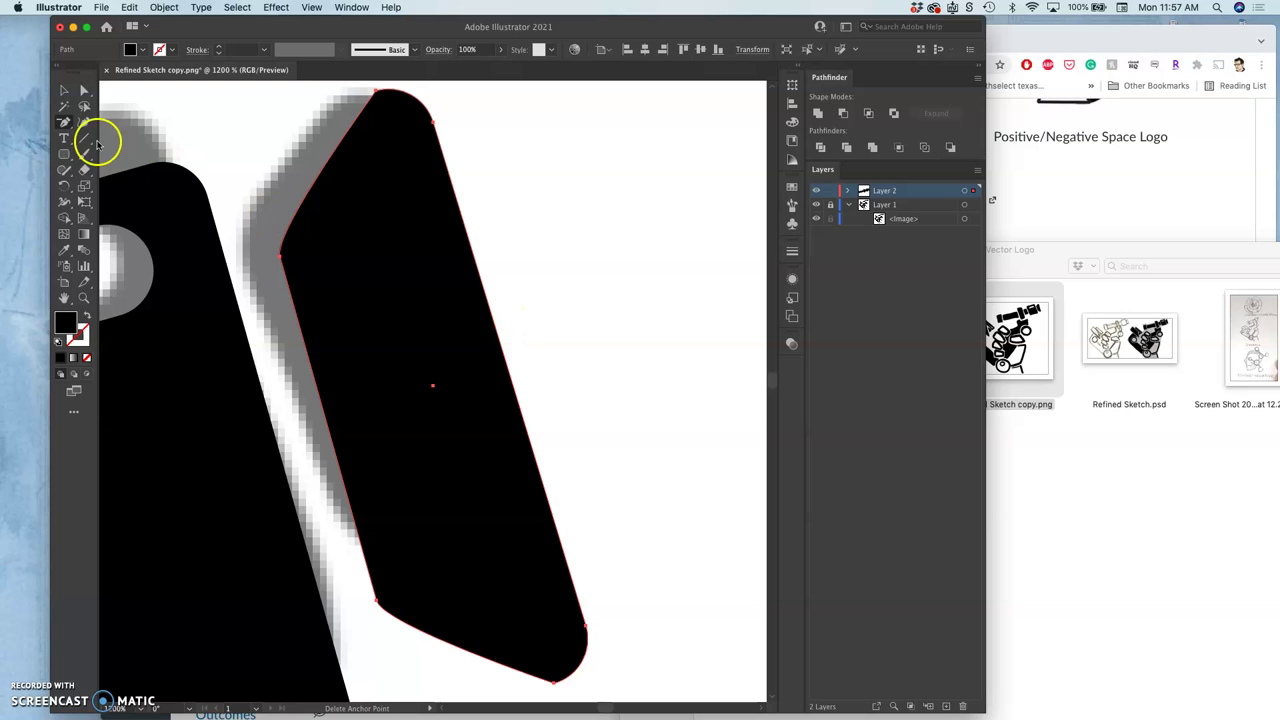
{"action": "left_click_drag", "start_coordinate": [65, 125], "coordinate": [117, 173]}
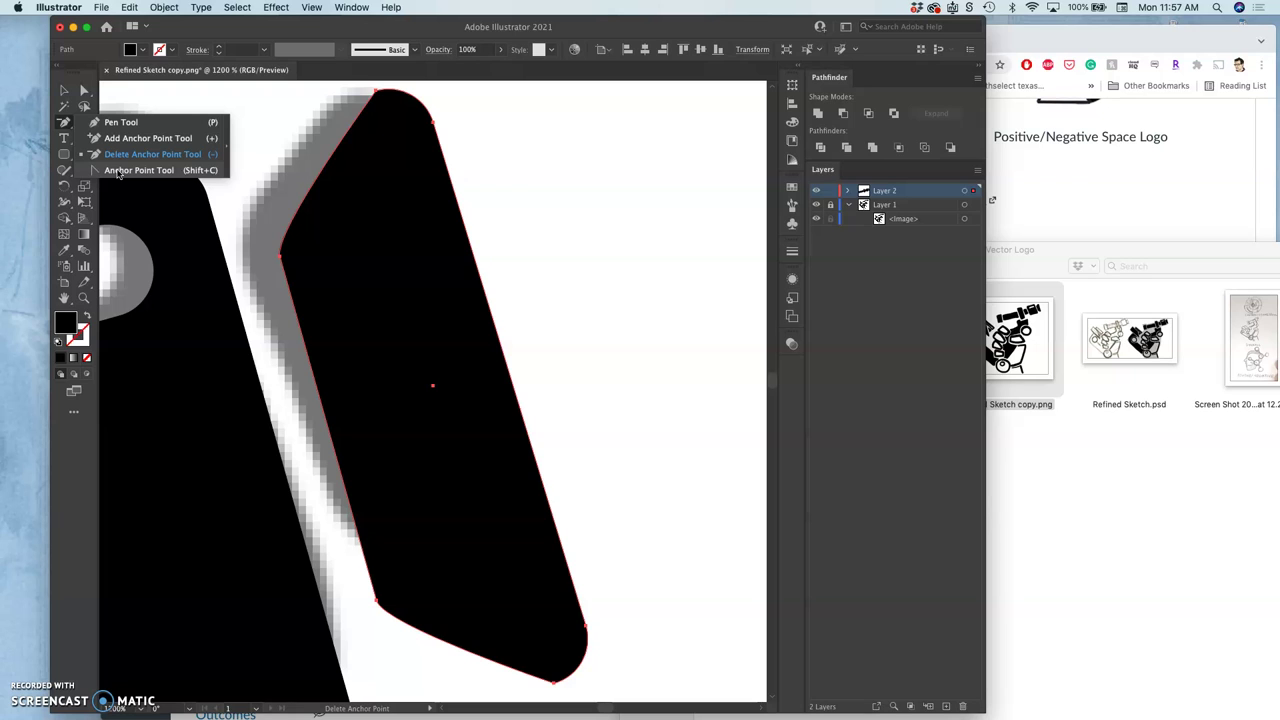
Add a point on the right edge and, after one undone attempt, drag it up-right into a jutting corner.
{"action": "left_click", "coordinate": [118, 138]}
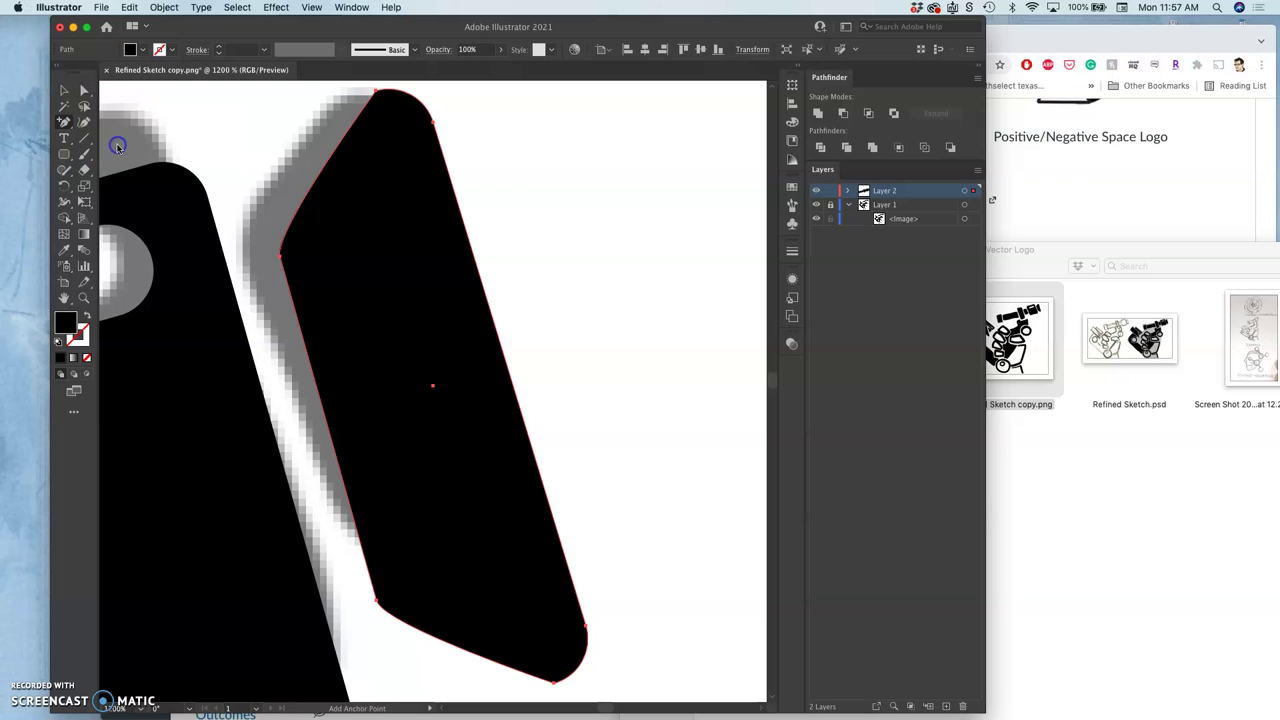
{"action": "left_click", "coordinate": [497, 333]}
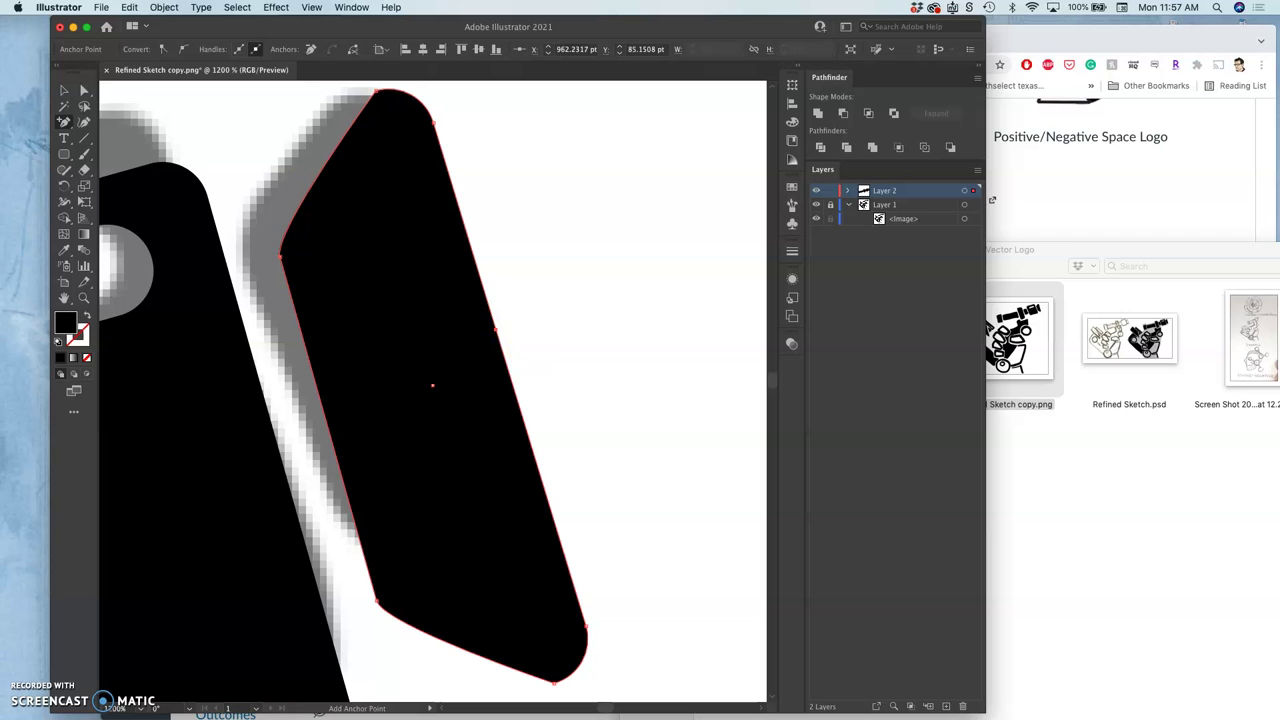
{"action": "left_click", "coordinate": [85, 91]}
{"action": "left_click", "coordinate": [530, 337]}
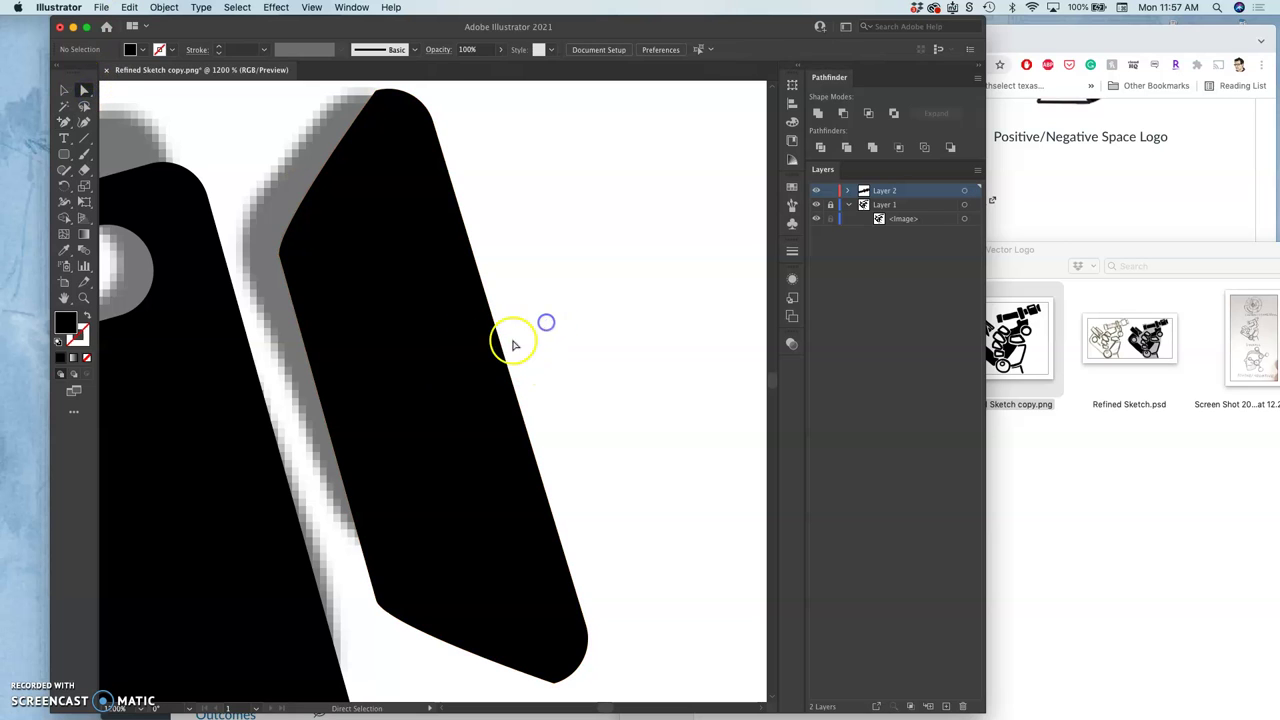
{"action": "left_click_drag", "start_coordinate": [505, 330], "coordinate": [643, 292]}
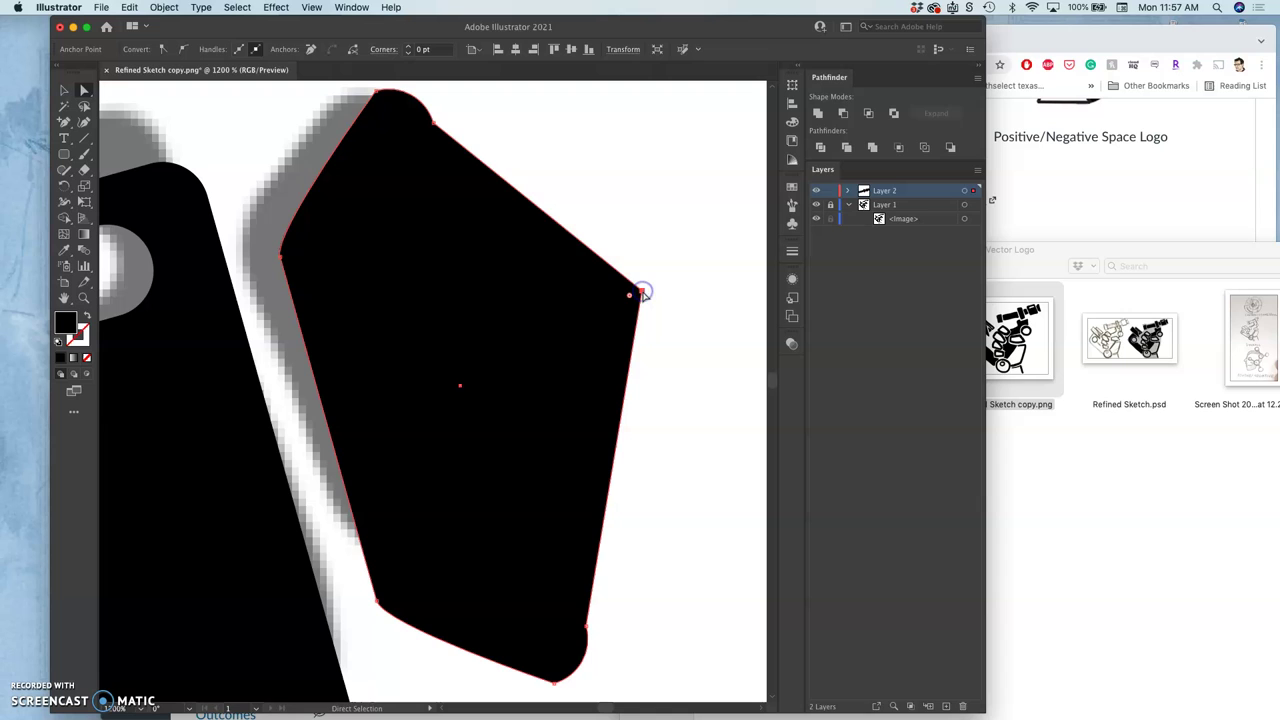
{"action": "key", "text": "super+z"}
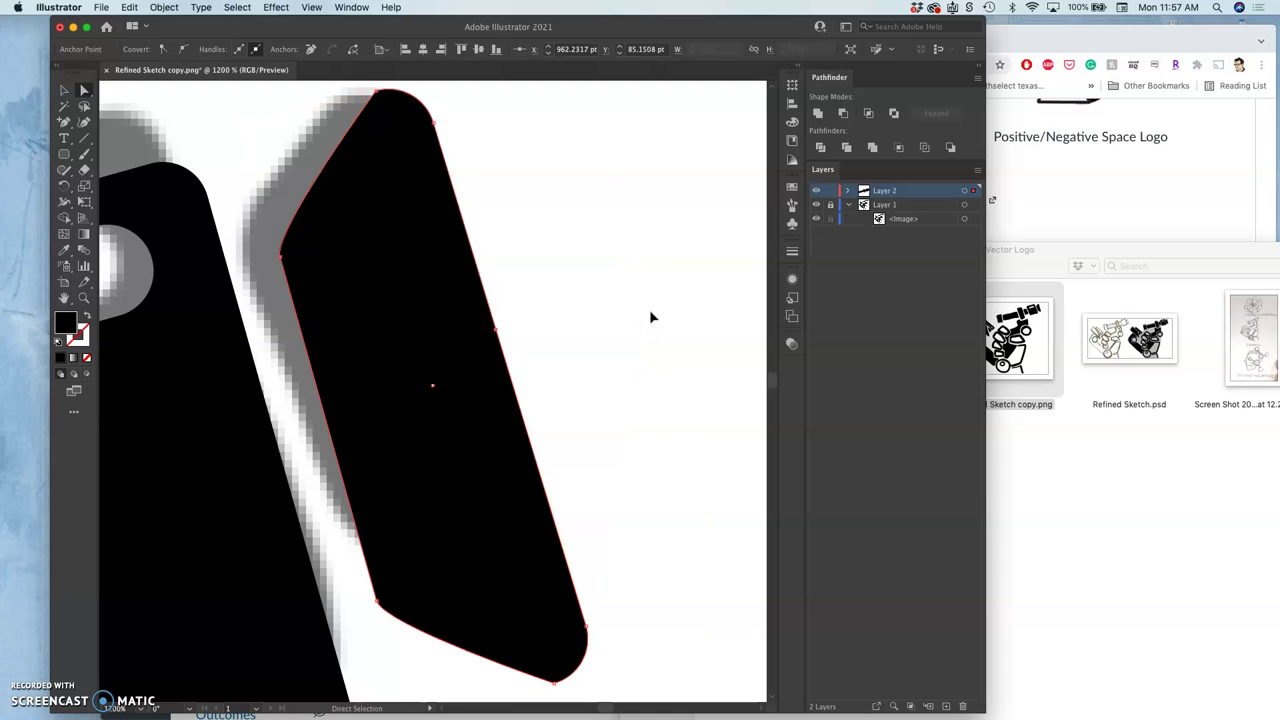
{"action": "left_click", "coordinate": [562, 331]}
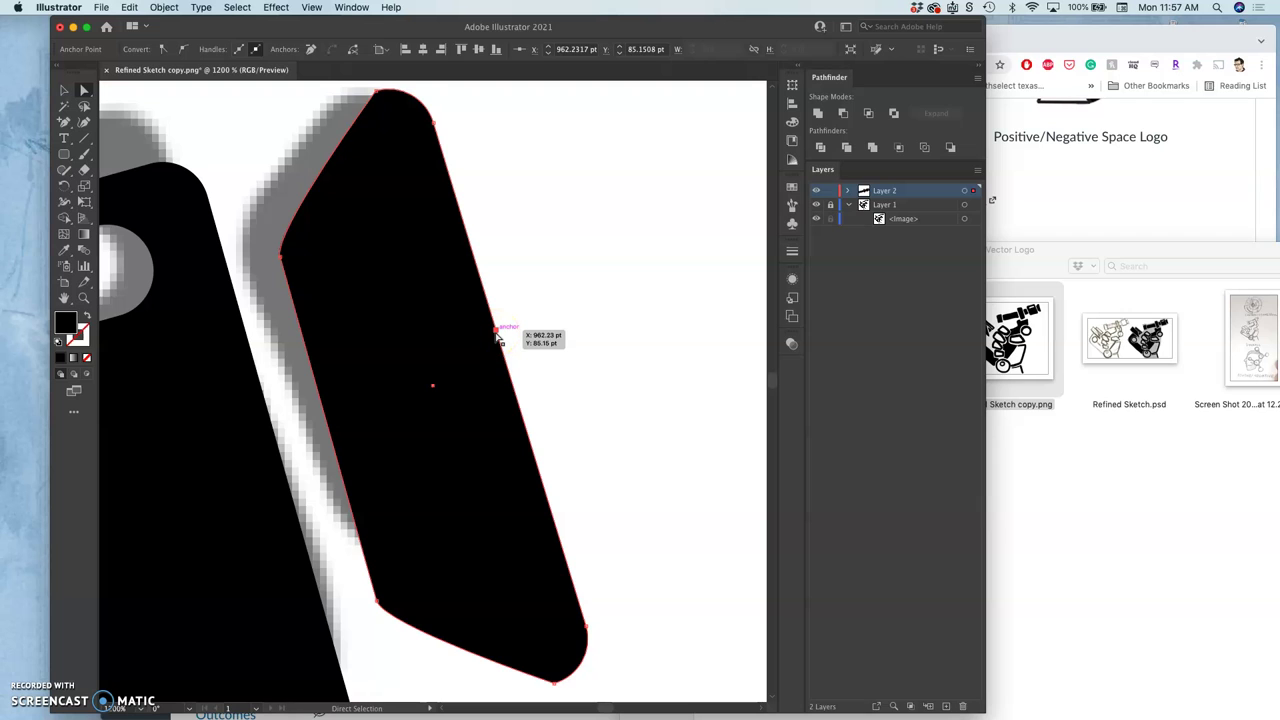
{"action": "mouse_move", "coordinate": [497, 333]}
{"action": "left_mouse_down"}
{"action": "mouse_move", "coordinate": [551, 323]}
{"action": "mouse_move", "coordinate": [489, 334]}
{"action": "left_mouse_up"}
{"action": "left_click", "coordinate": [563, 333]}
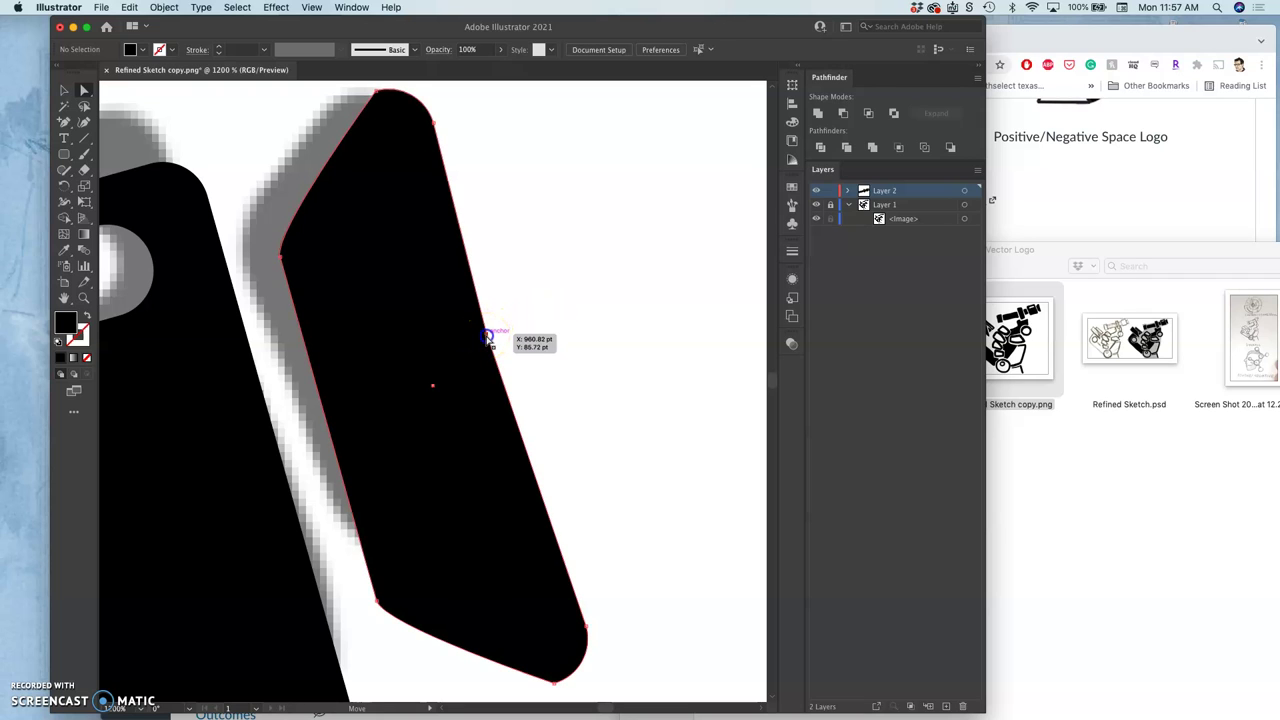
{"action": "left_click_drag", "start_coordinate": [487, 334], "coordinate": [654, 258]}
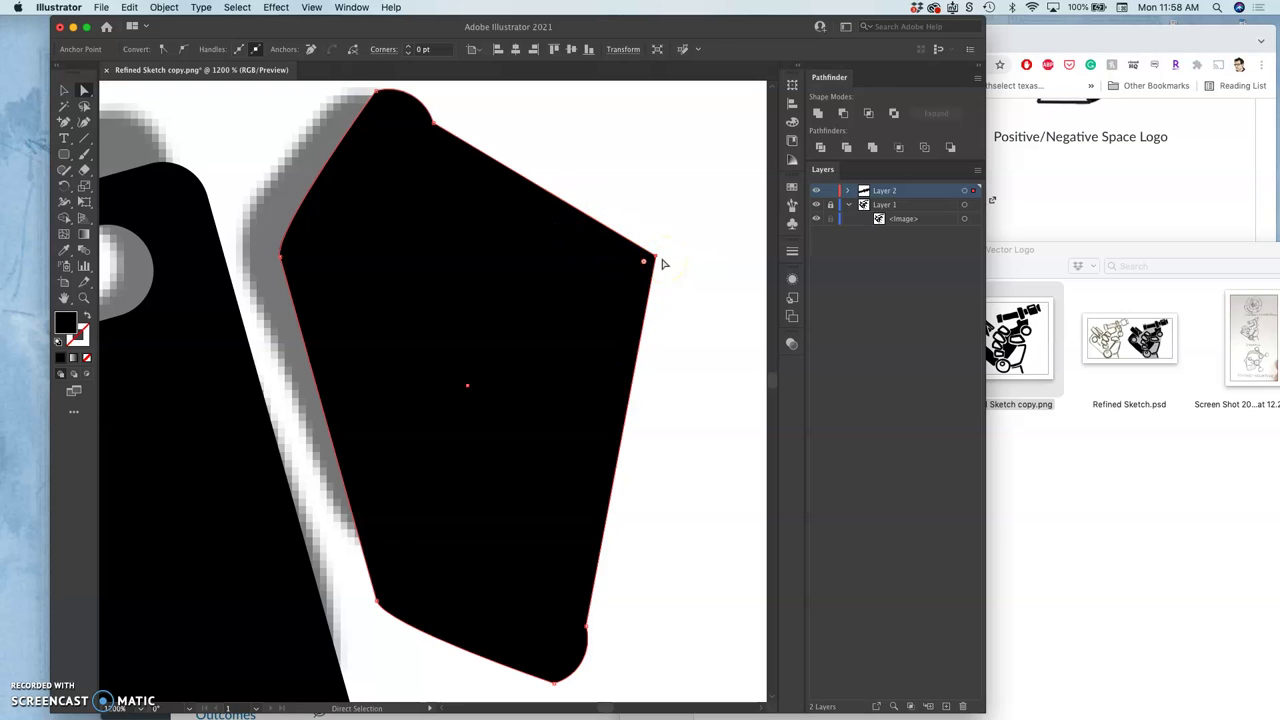
{"action": "key", "text": "super+equal"}
{"action": "key", "text": "super+equal"}
{"action": "key", "text": "super+equal"}
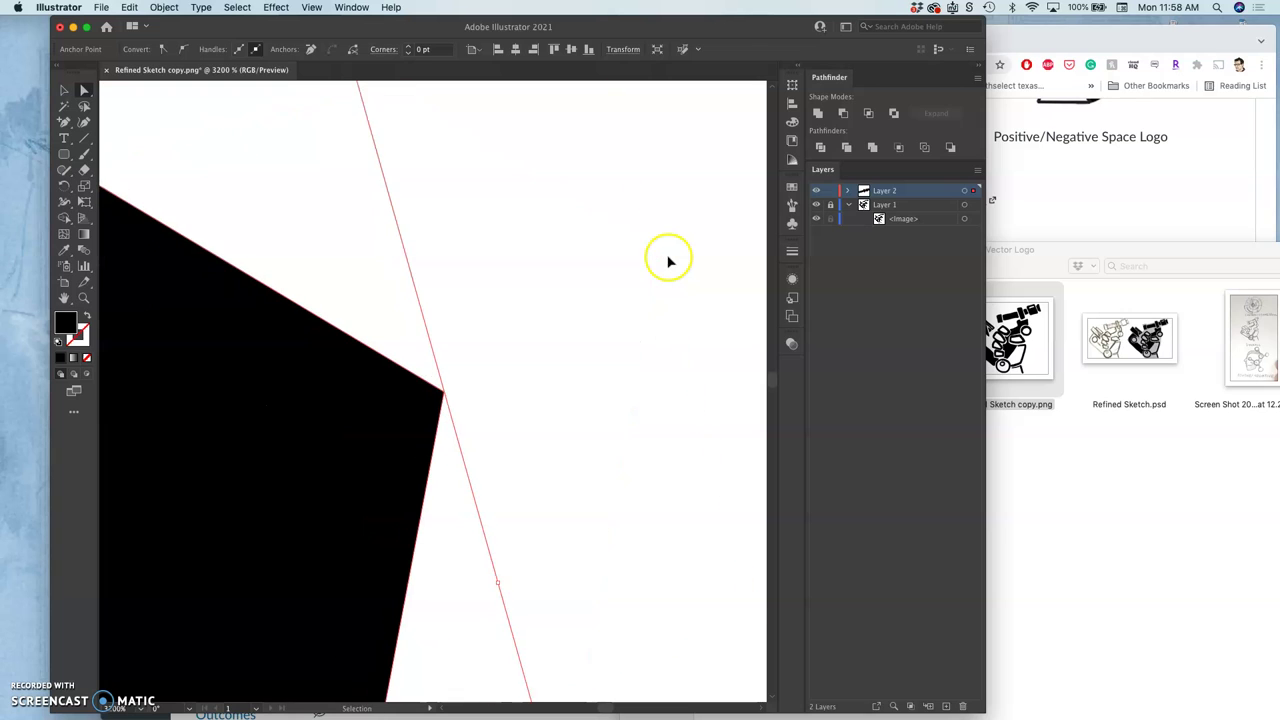
{"action": "left_click_drag", "start_coordinate": [432, 398], "coordinate": [346, 427]}
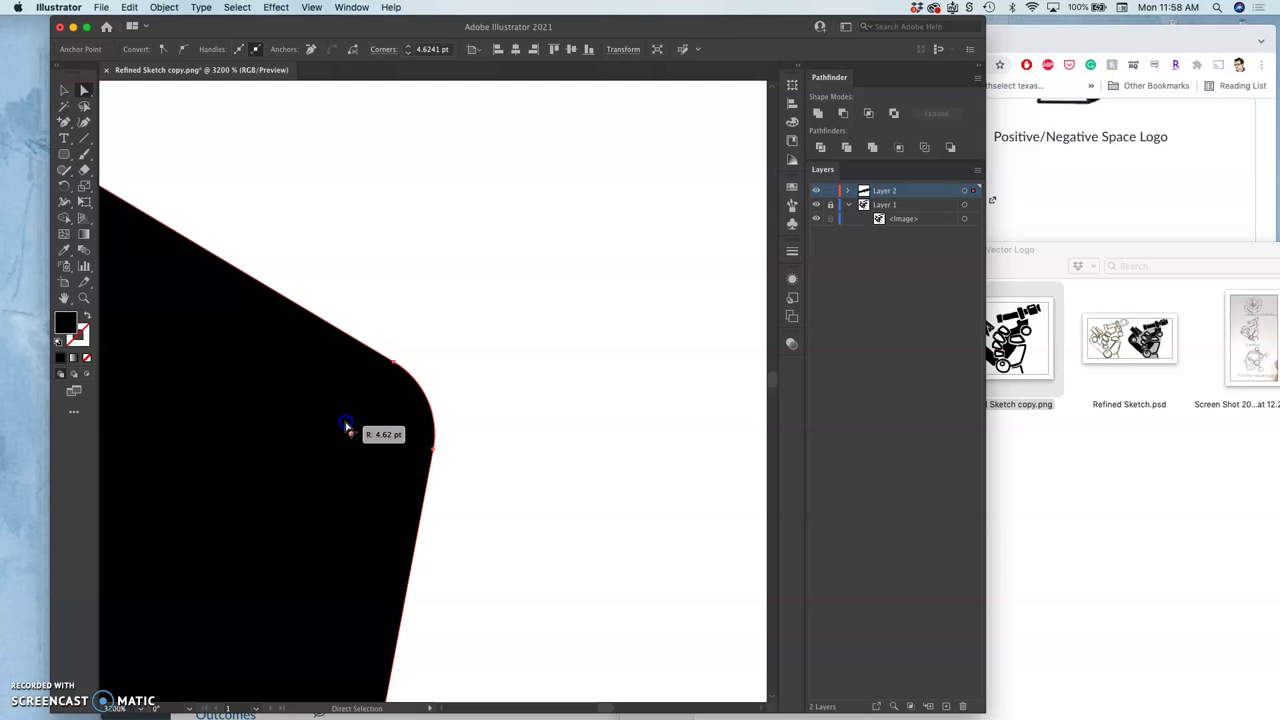
{"action": "left_click_drag", "start_coordinate": [346, 427], "coordinate": [415, 422]}
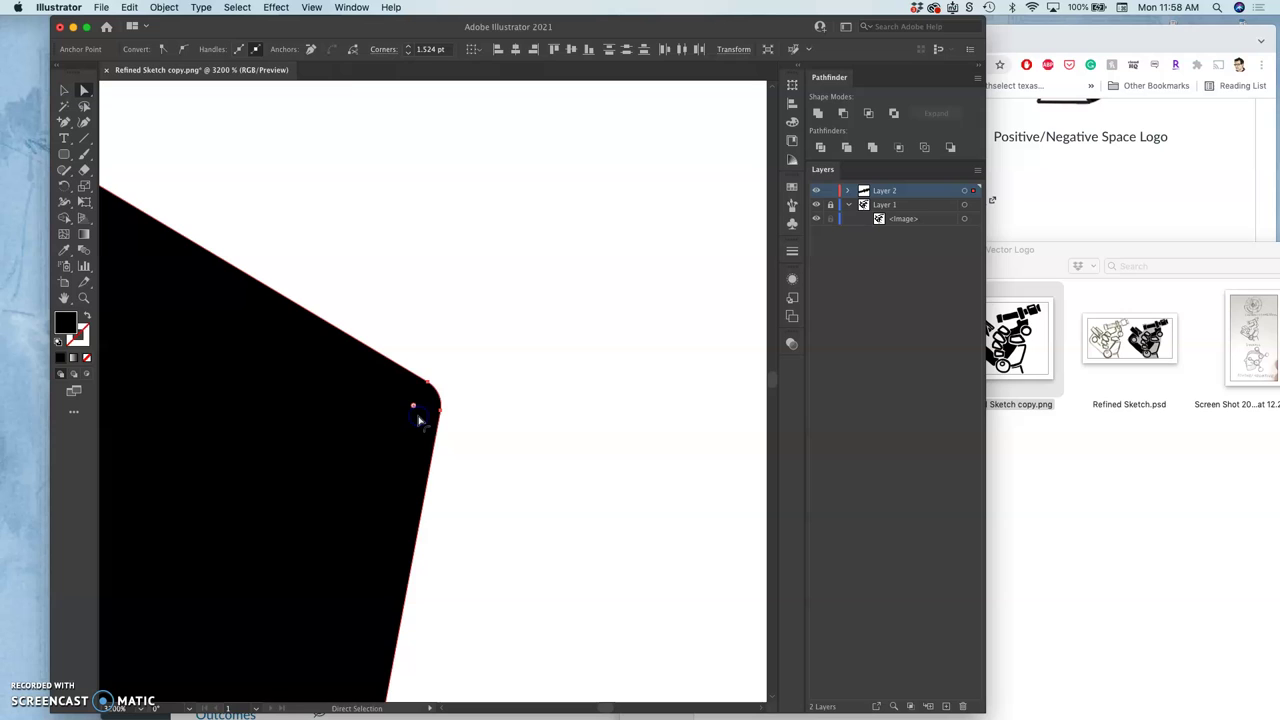
{"action": "left_click_drag", "start_coordinate": [418, 417], "coordinate": [421, 416]}
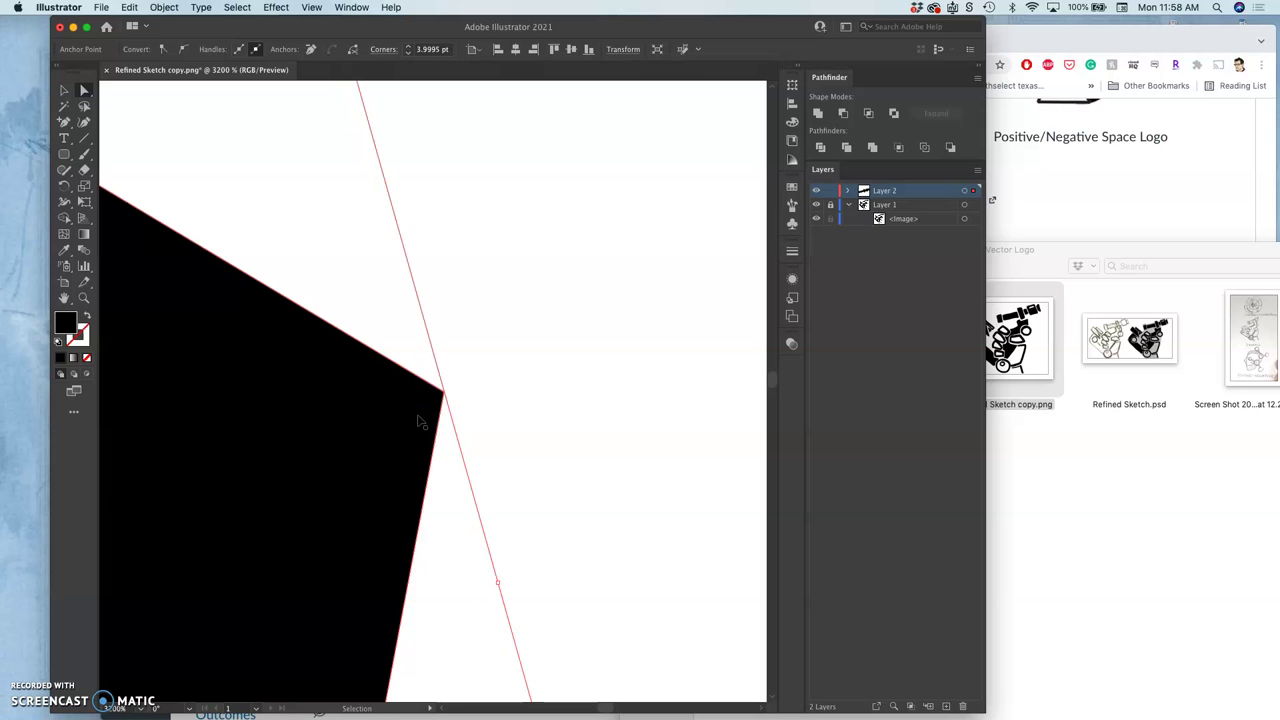
{"action": "left_click", "coordinate": [486, 420]}
{"action": "left_click", "coordinate": [449, 394]}
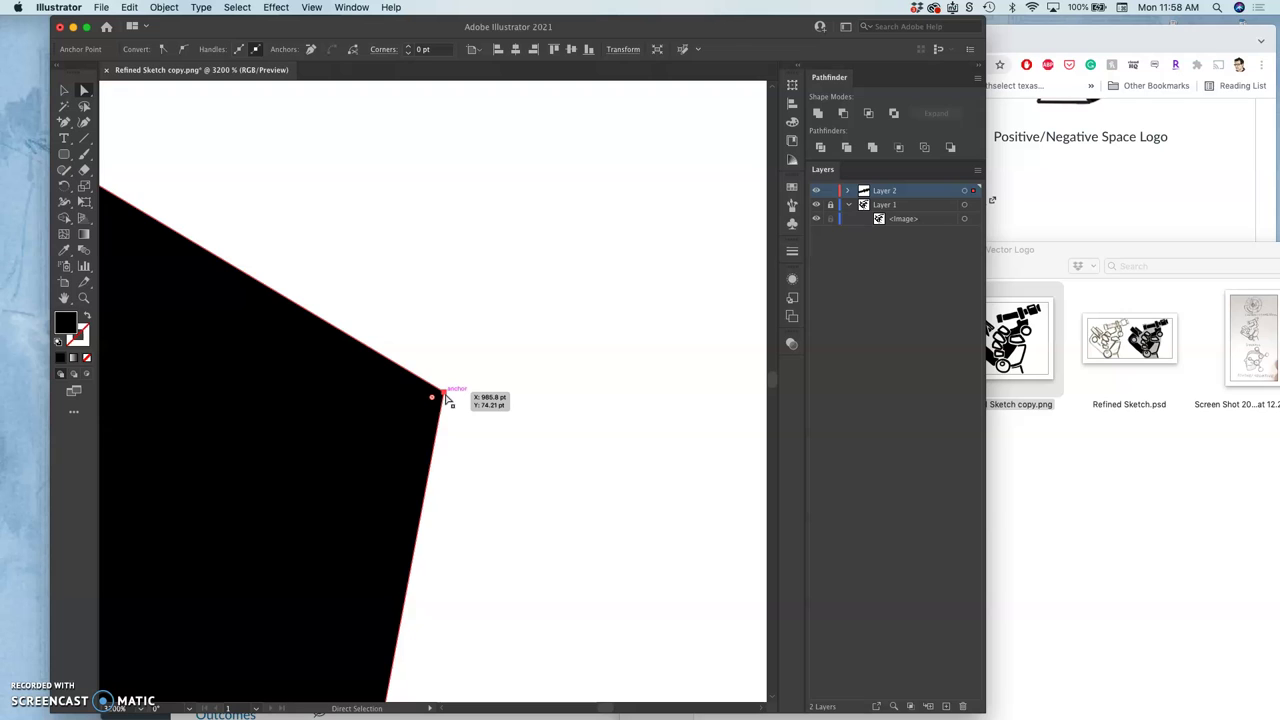
Try curving and bulging the corner with the Anchor Point tool, then undo twice and zoom back in.
{"action": "left_click", "coordinate": [64, 122]}
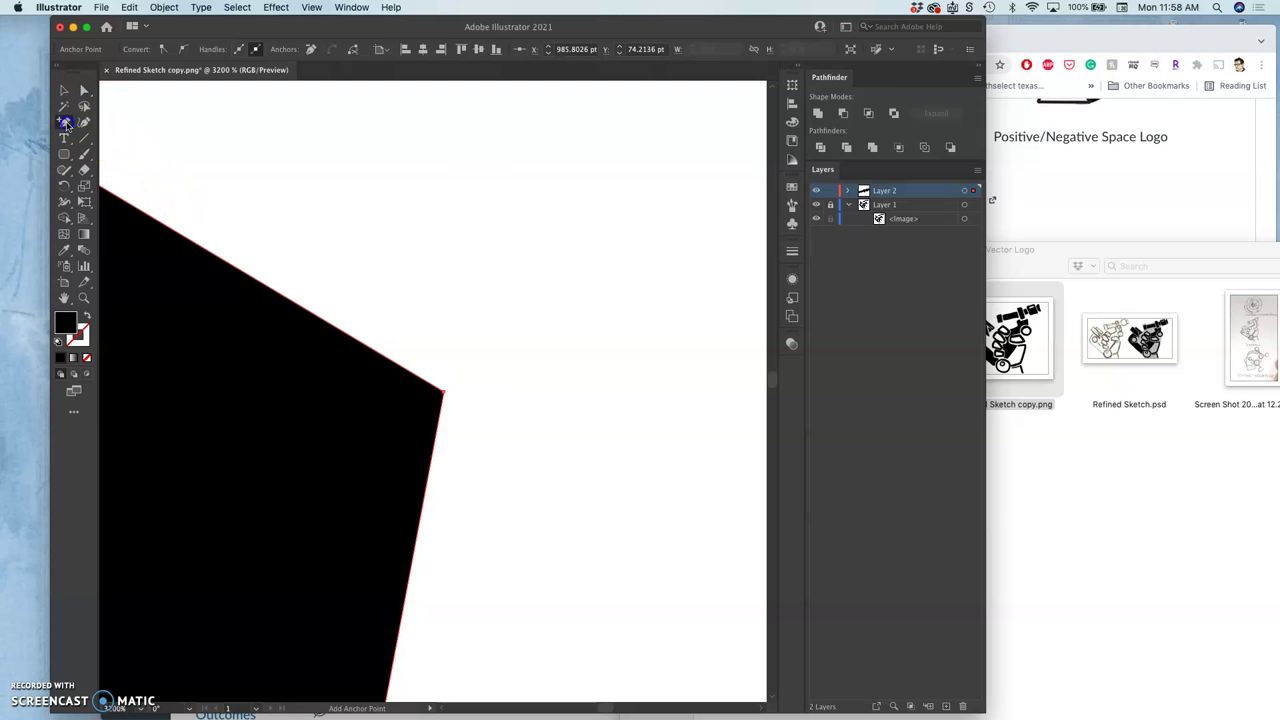
{"action": "left_click_drag", "start_coordinate": [66, 123], "coordinate": [114, 169]}
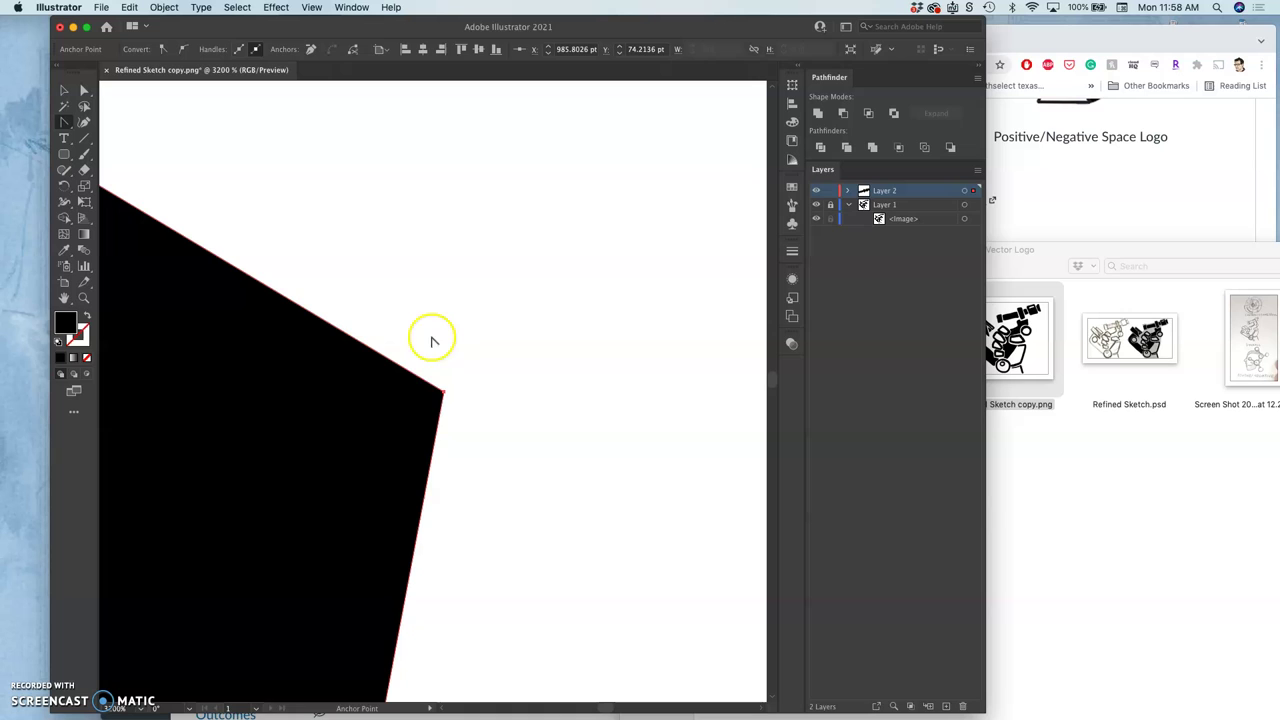
{"action": "left_click_drag", "start_coordinate": [444, 394], "coordinate": [551, 606]}
{"action": "key", "text": "super+minus"}
{"action": "key", "text": "super+minus"}
{"action": "key", "text": "super+minus"}
{"action": "key", "text": "super+minus"}
{"action": "key", "text": "super+minus"}
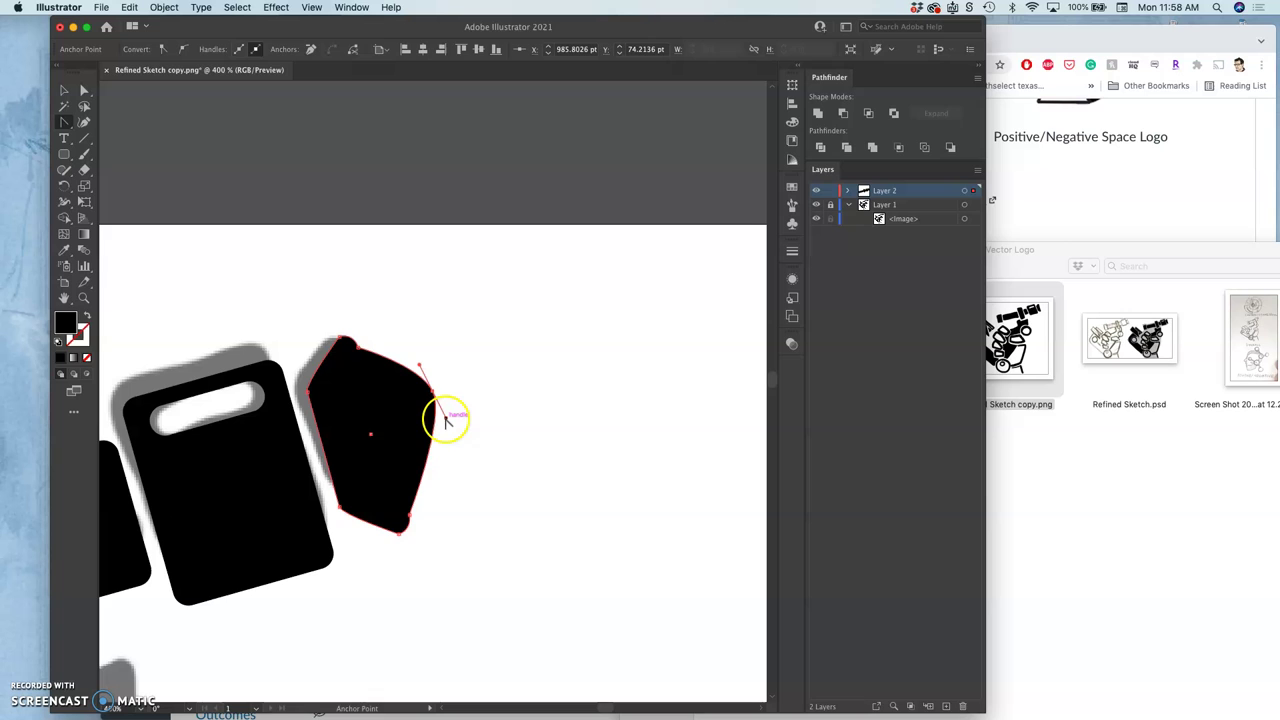
{"action": "left_click_drag", "start_coordinate": [446, 419], "coordinate": [580, 383]}
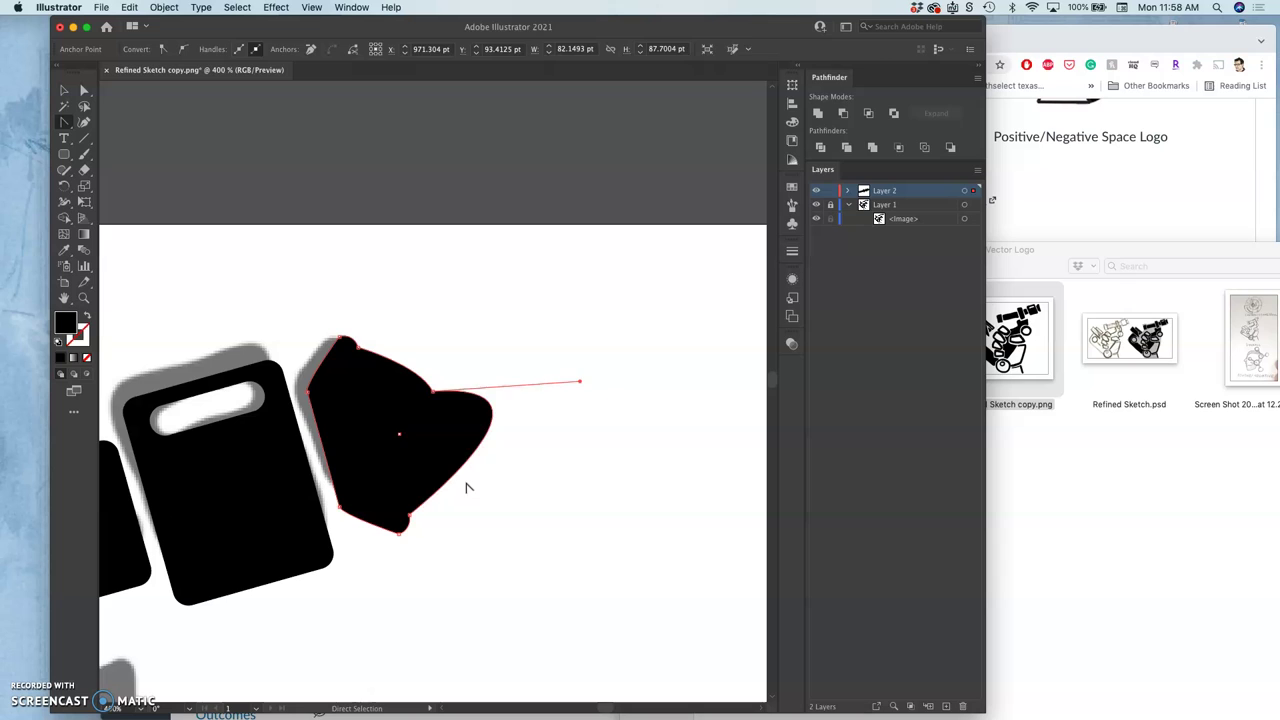
{"action": "key", "text": "cmd+z"}
{"action": "key", "text": "cmd+z"}
{"action": "key", "text": "cmd+z"}
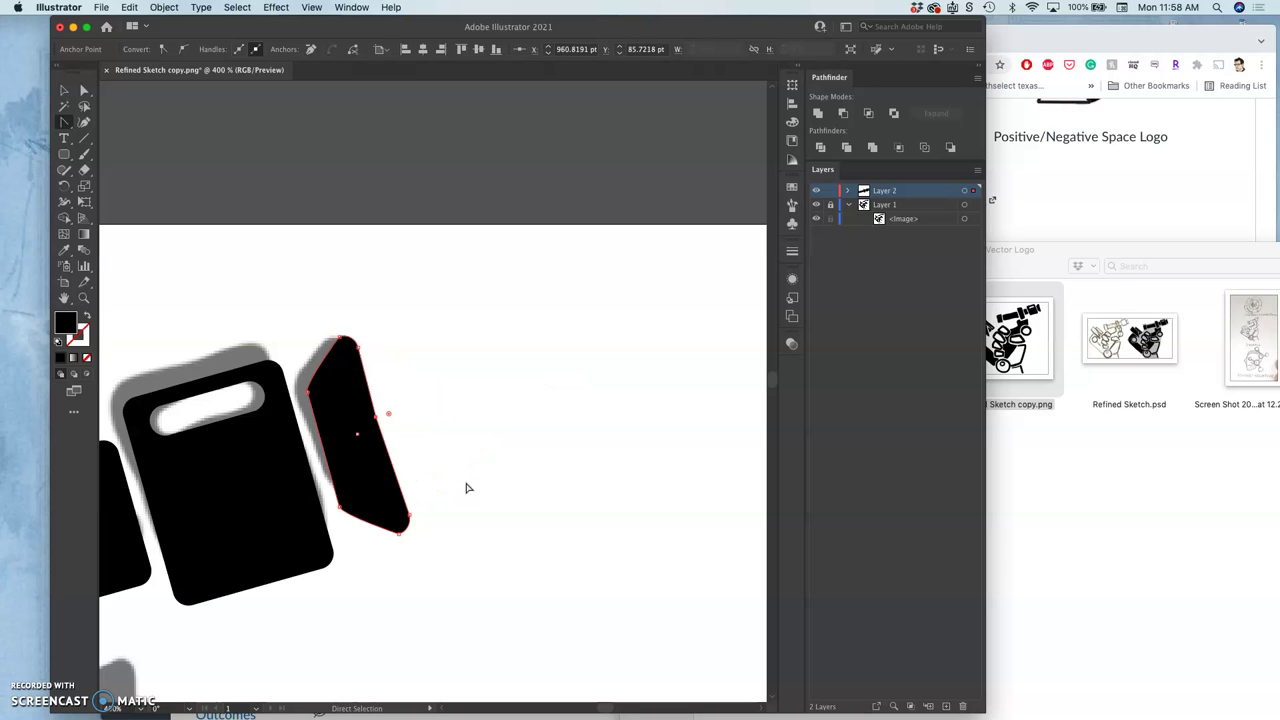
{"action": "key", "text": "cmd+z"}
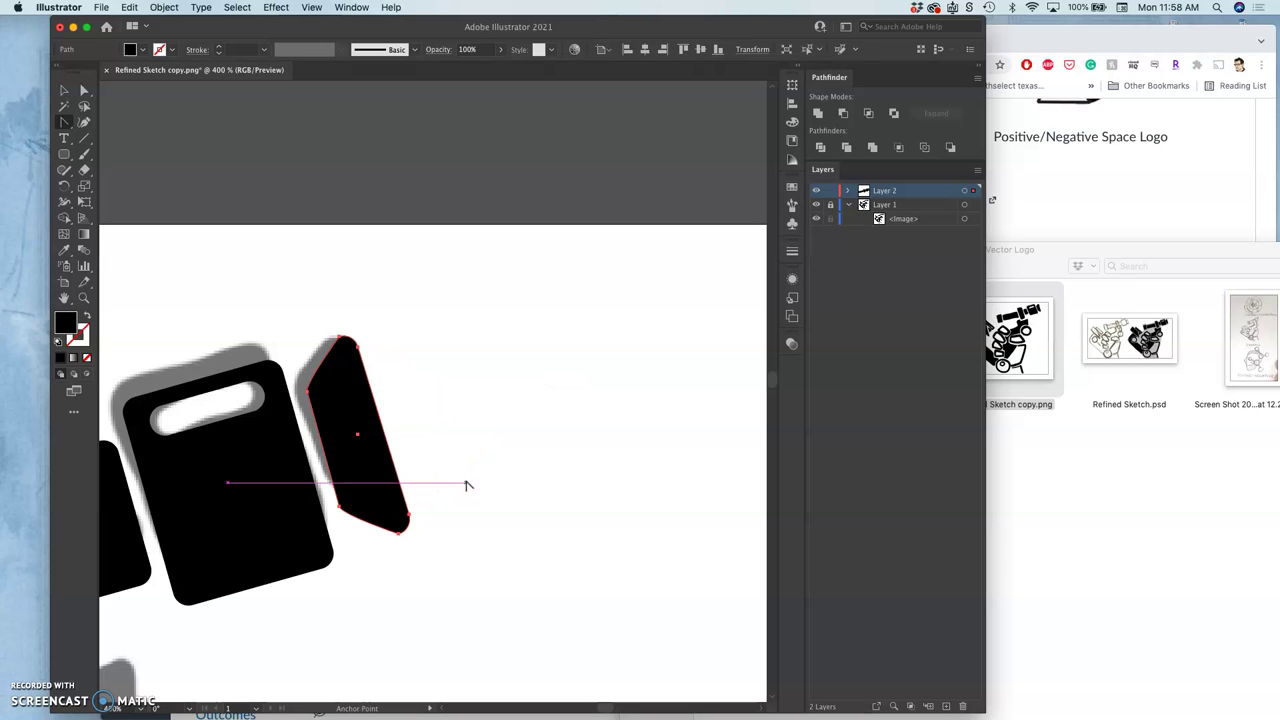
{"action": "left_click", "coordinate": [465, 460]}
{"action": "key", "text": "cmd+equal"}
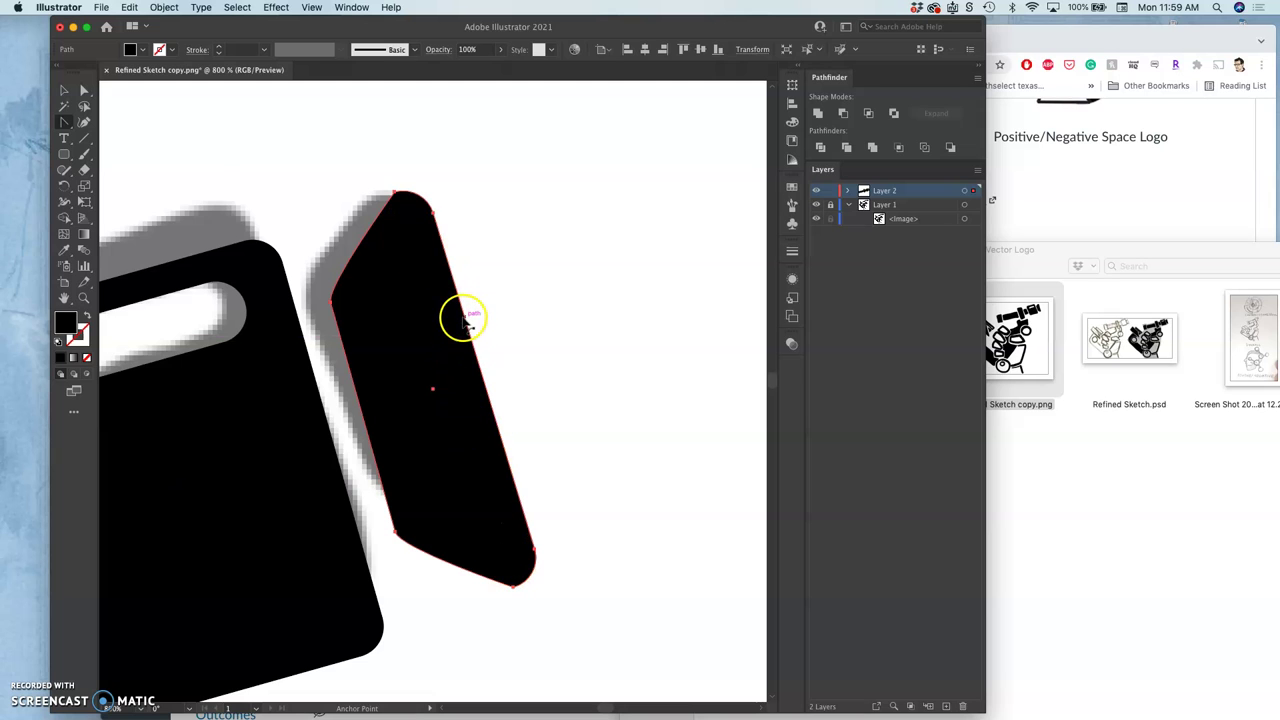
Alt-drag a duplicate of the tilted rounded piece to the right.
{"action": "left_click", "coordinate": [84, 90]}
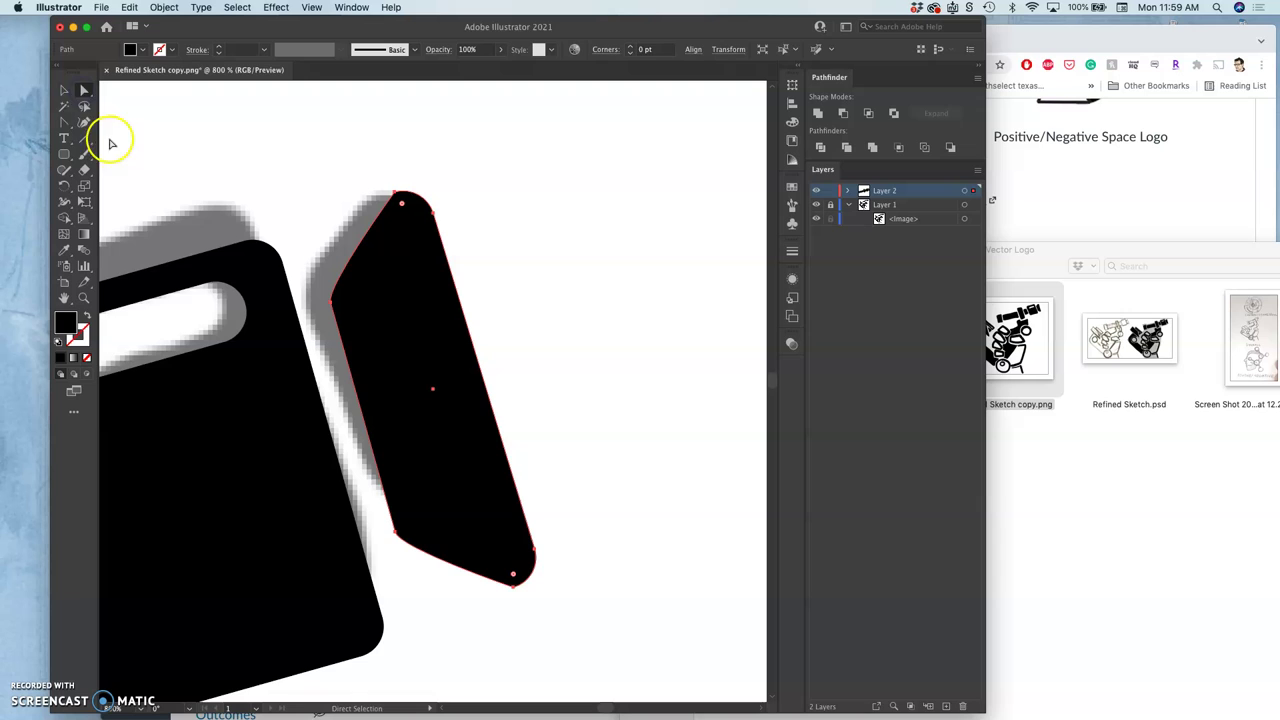
{"action": "left_click", "coordinate": [64, 90]}
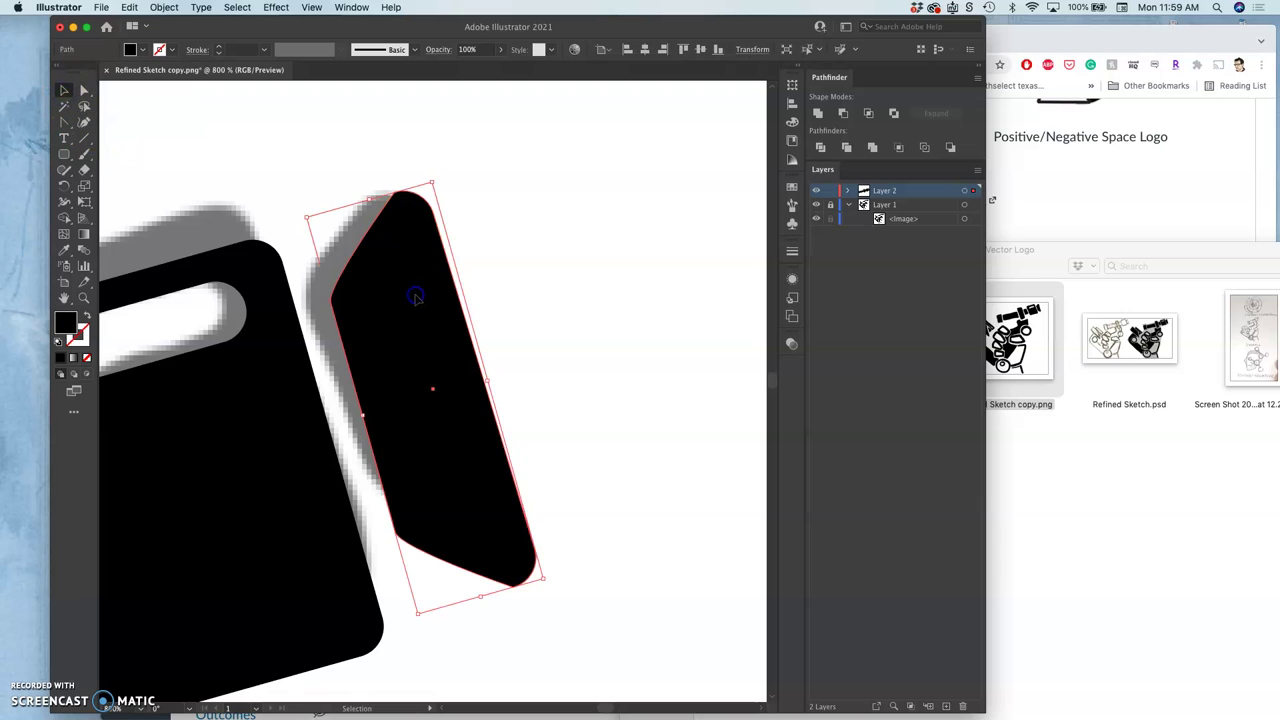
{"action": "key", "text": "a"}
{"action": "key", "text": "v"}
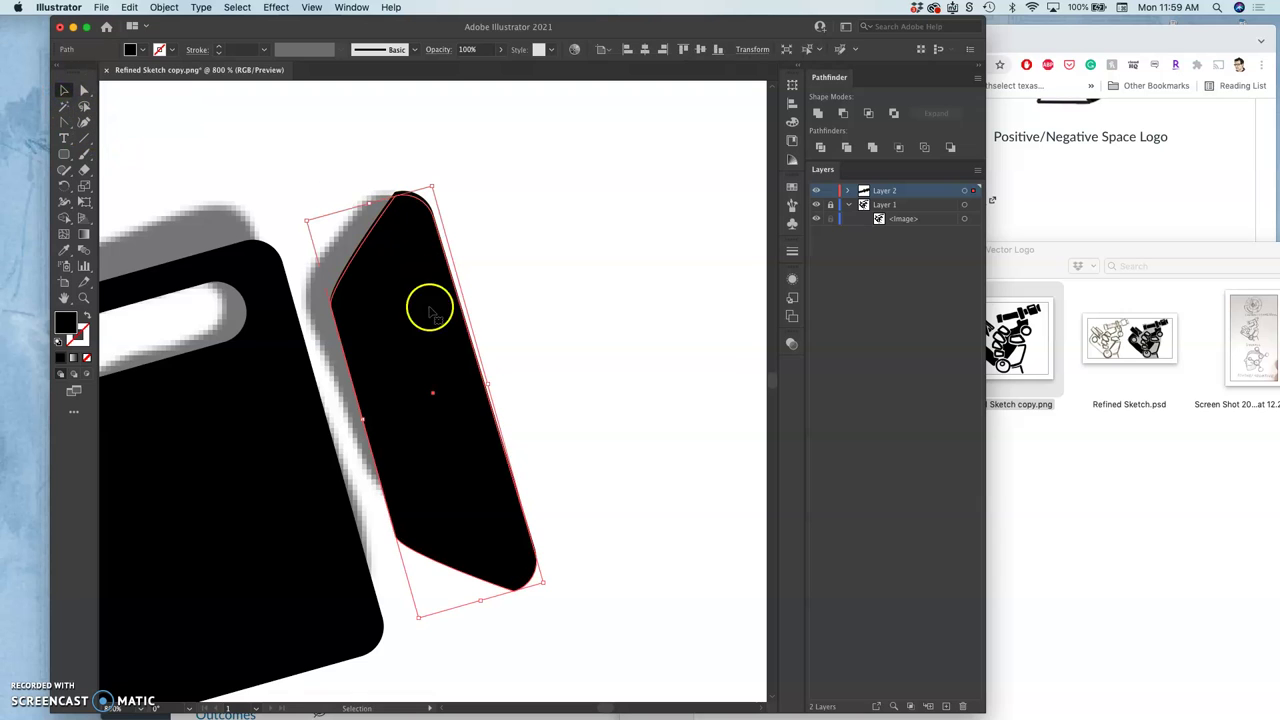
{"action": "left_click_drag", "start_coordinate": [443, 345], "coordinate": [634, 294]}
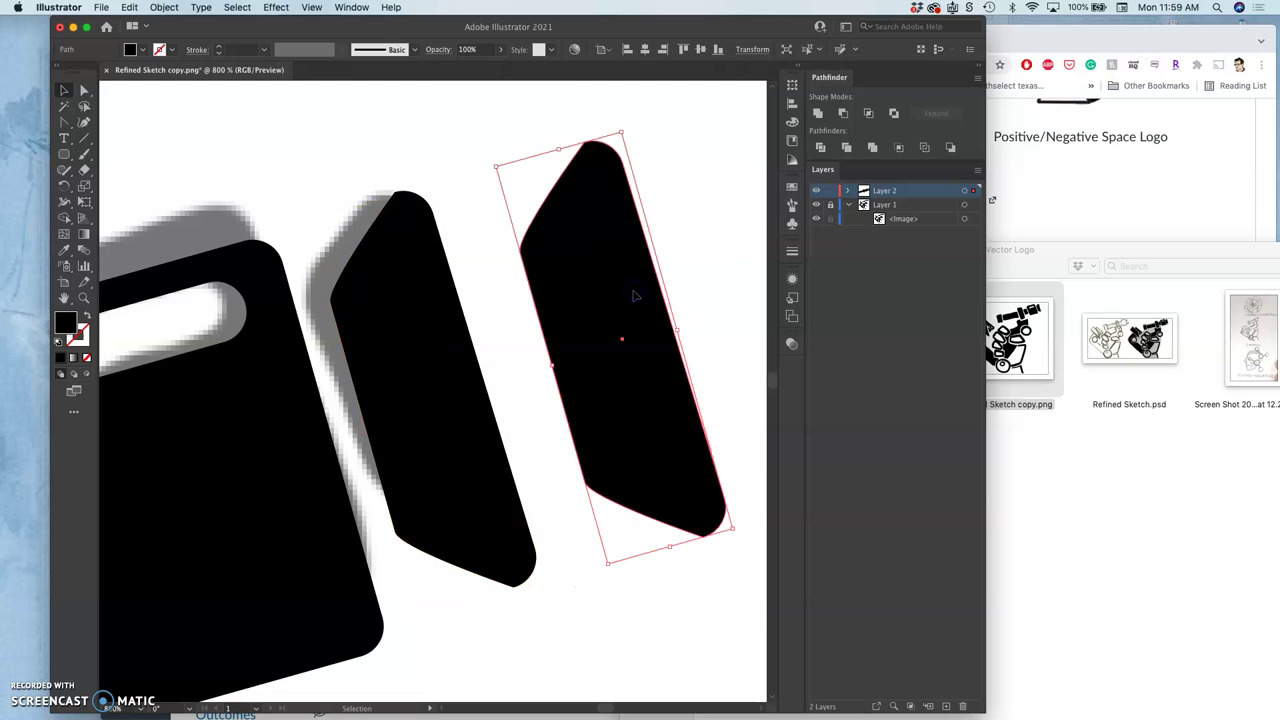
Rotate the copy about 90° to lie horizontal and shift it further right.
{"action": "scroll", "coordinate": [634, 294], "scroll_direction": "right", "scroll_amount": 3}
{"action": "scroll", "coordinate": [634, 294], "scroll_direction": "down", "scroll_amount": 1}
{"action": "left_click_drag", "start_coordinate": [647, 506], "coordinate": [709, 261]}
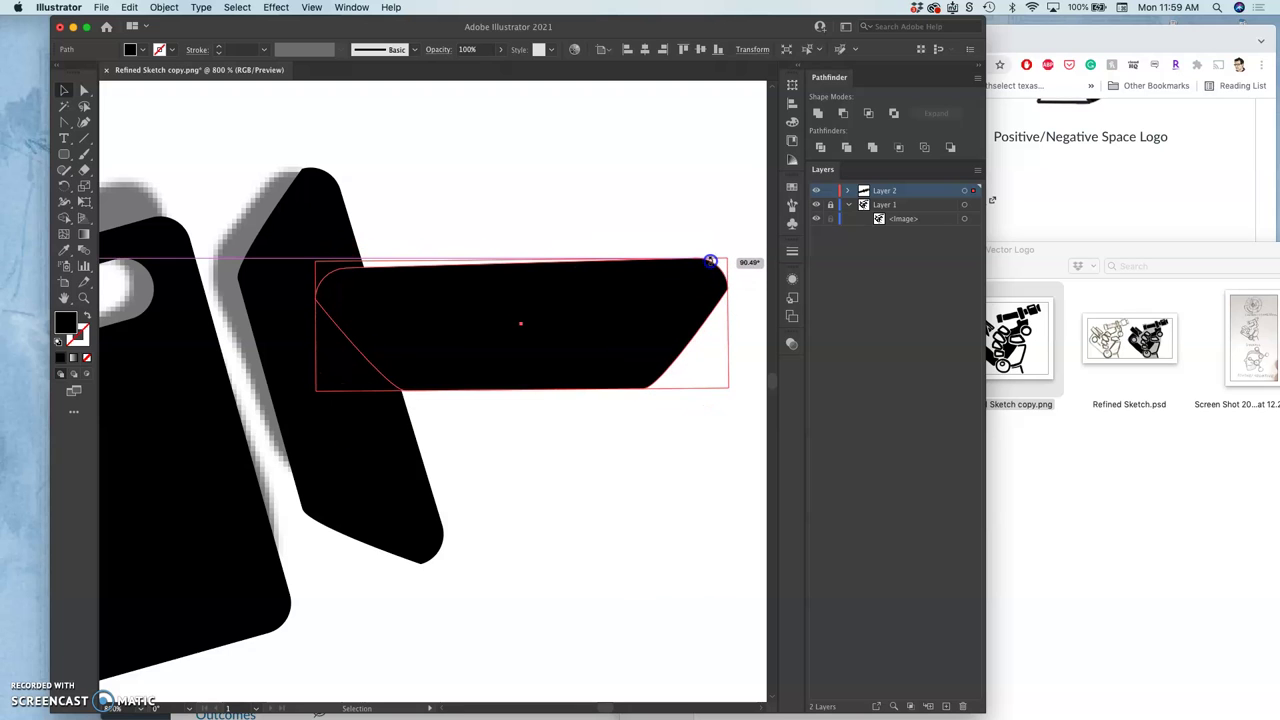
{"action": "left_click_drag", "start_coordinate": [710, 261], "coordinate": [711, 260]}
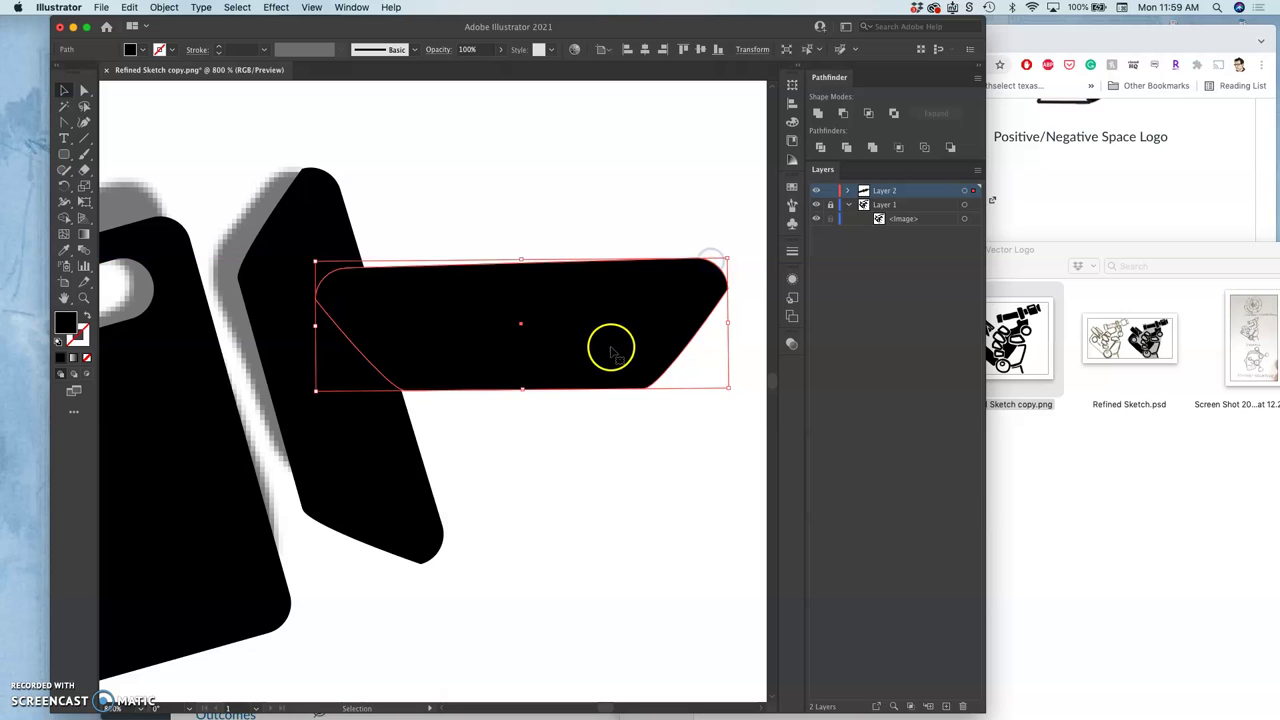
{"action": "left_click_drag", "start_coordinate": [612, 350], "coordinate": [663, 350]}
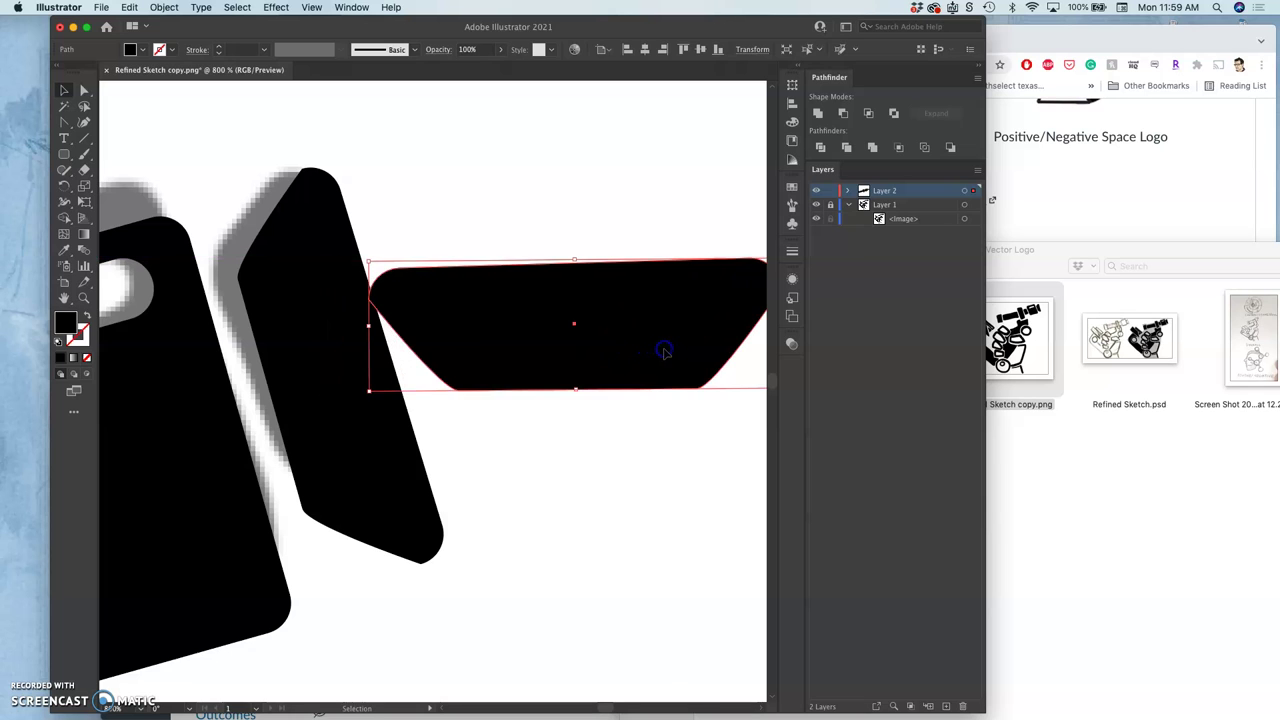
{"action": "scroll", "coordinate": [652, 408], "scroll_direction": "right", "scroll_amount": 3}
{"action": "left_click_drag", "start_coordinate": [563, 331], "coordinate": [587, 337]}
Add a vertical guide through the bar's centre and raise its top-left anchor to level the top edge.
{"action": "key", "text": "super+r"}
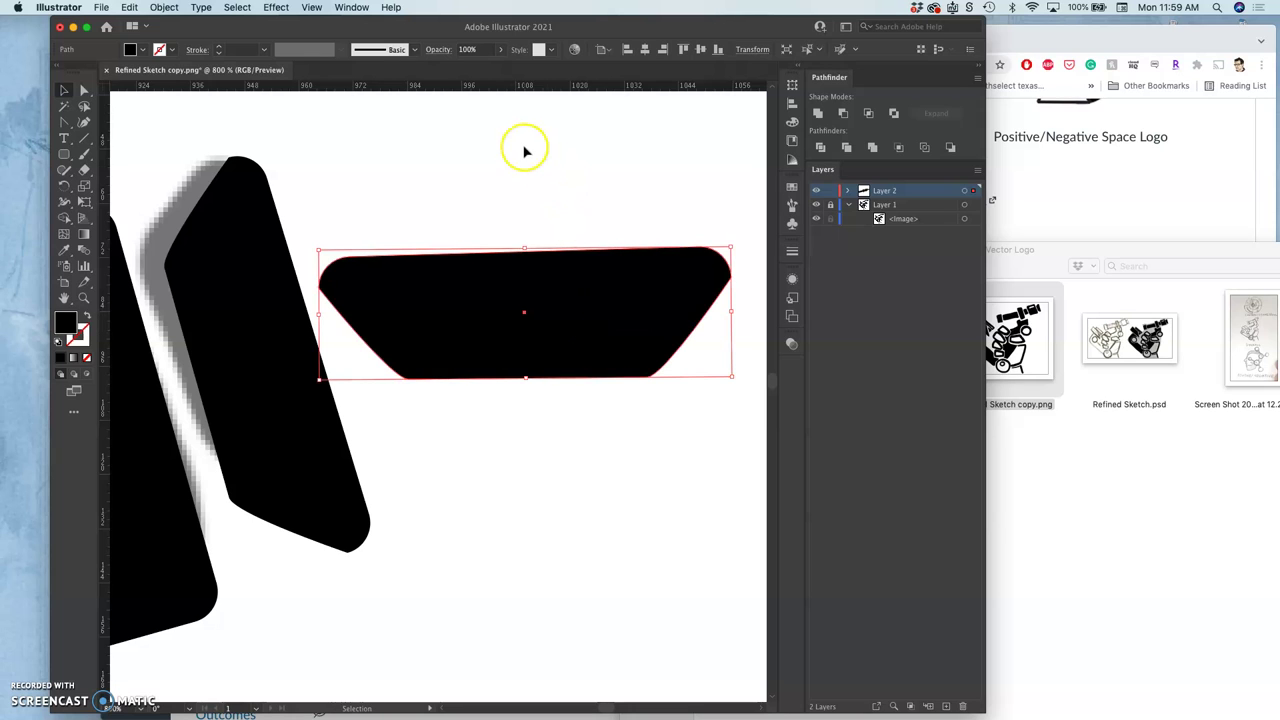
{"action": "left_click_drag", "start_coordinate": [107, 115], "coordinate": [527, 162]}
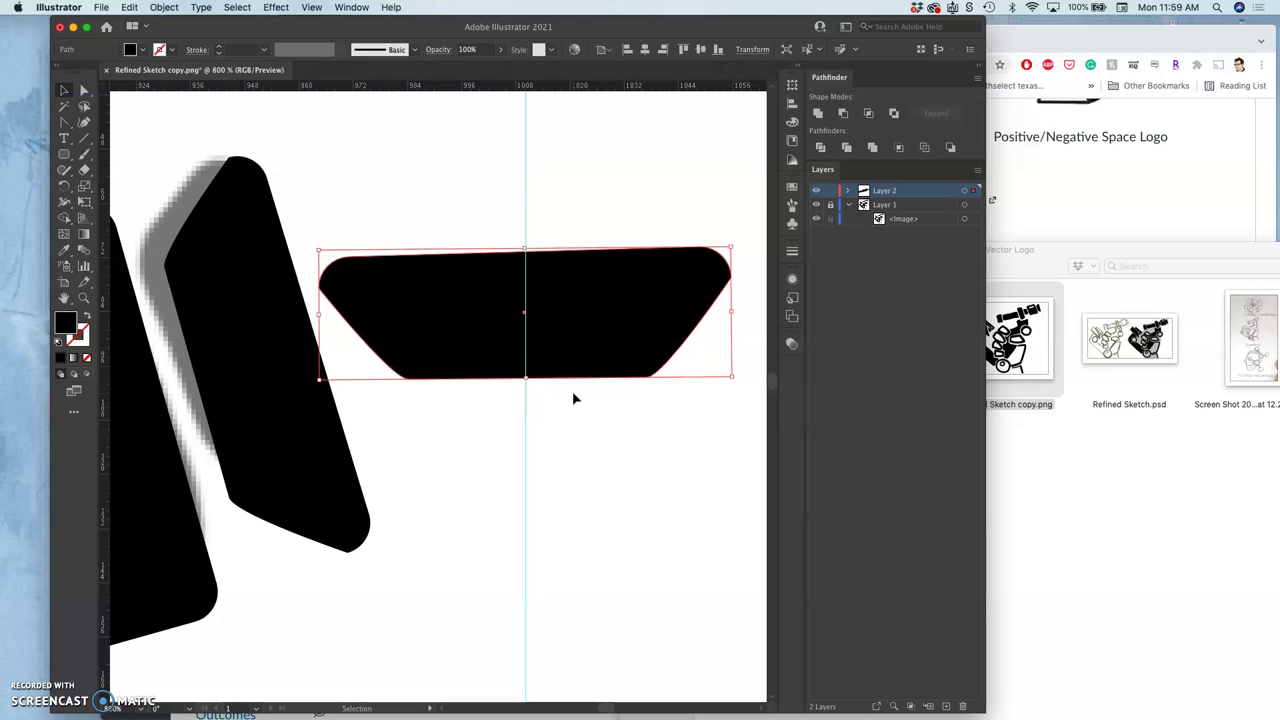
{"action": "left_click", "coordinate": [571, 336]}
{"action": "left_click", "coordinate": [84, 90]}
{"action": "left_click", "coordinate": [397, 183]}
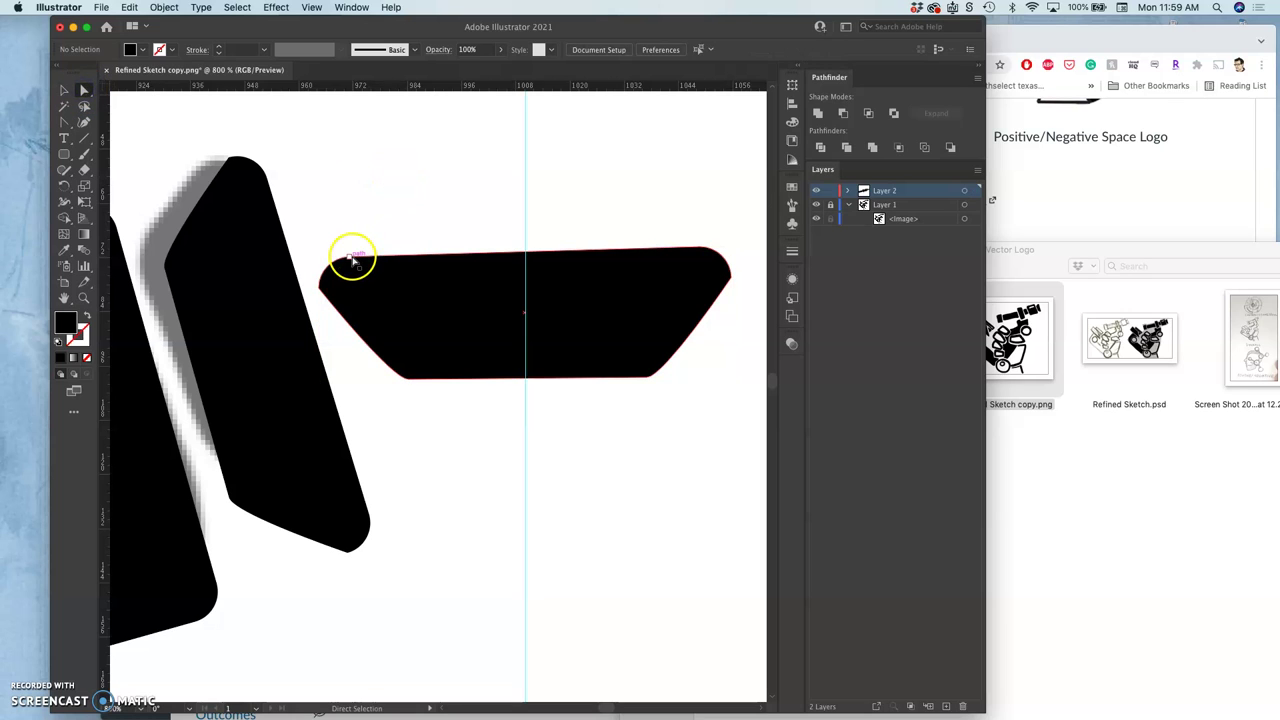
{"action": "left_click_drag", "start_coordinate": [349, 257], "coordinate": [353, 246]}
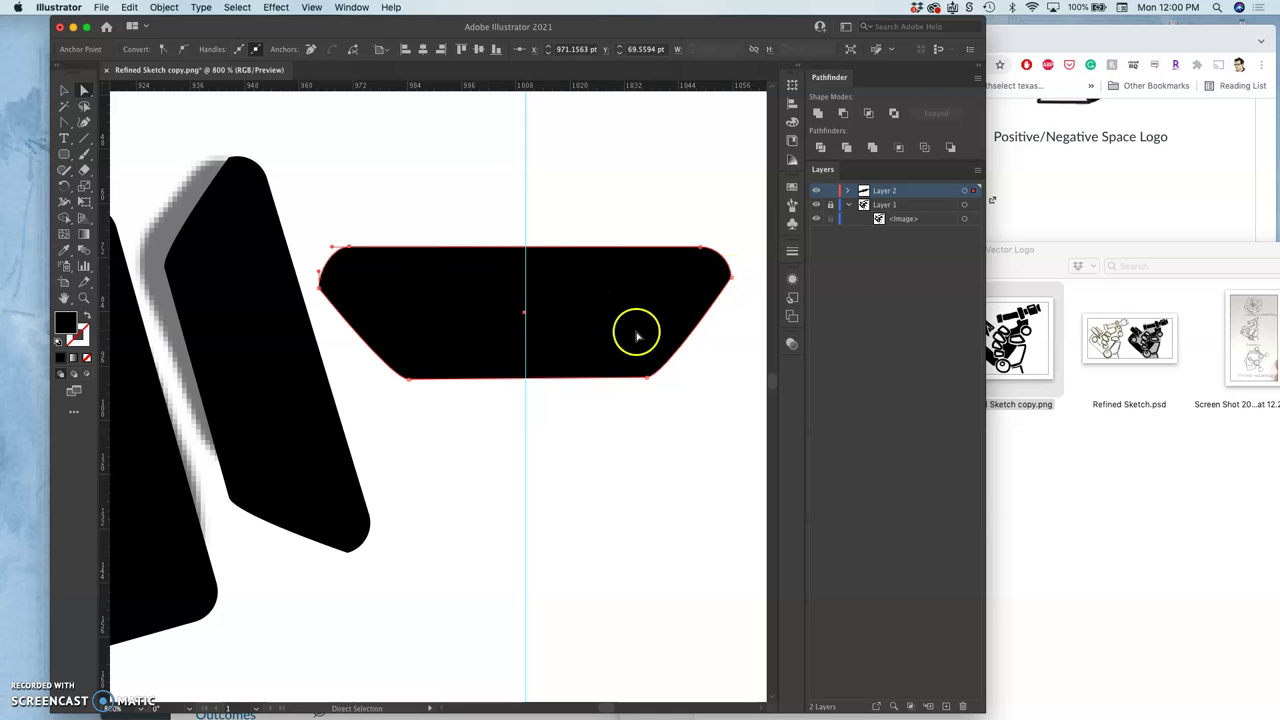
Drag the top-right anchor's live corner widget to round that corner to 5.7352 pt.
{"action": "left_click", "coordinate": [717, 337]}
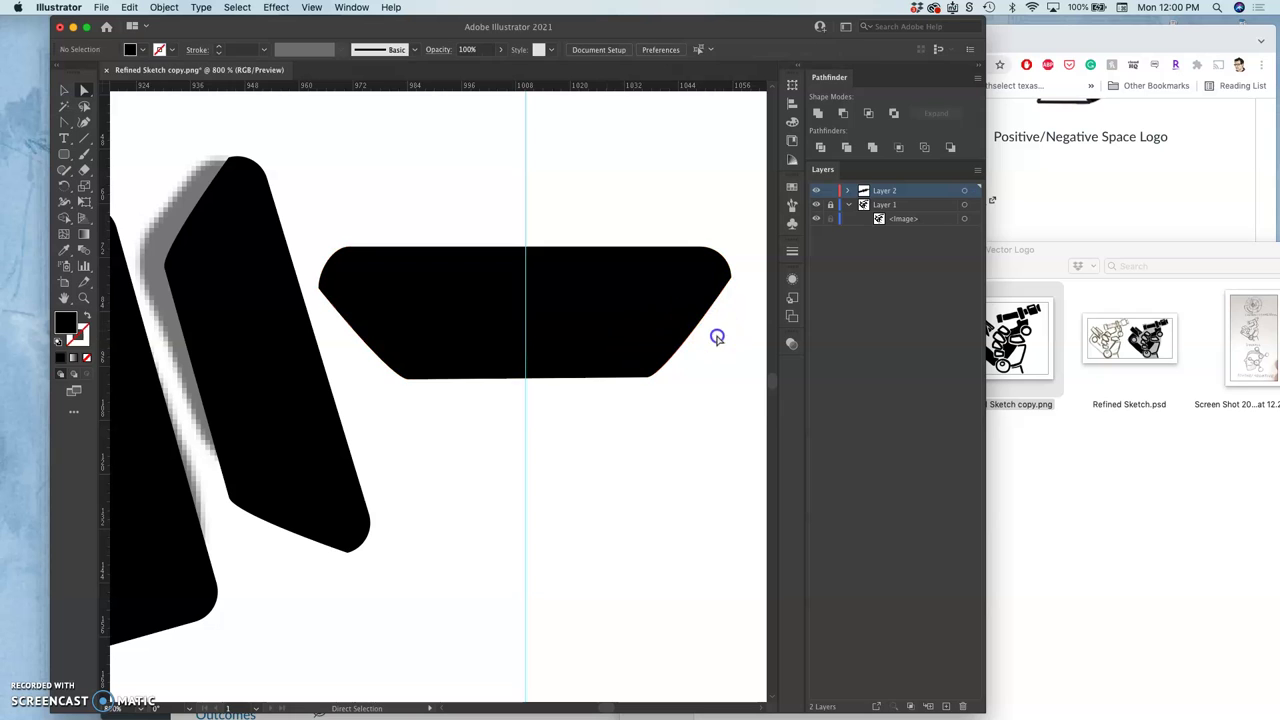
{"action": "left_click", "coordinate": [716, 293]}
{"action": "key", "text": "super+plus"}
{"action": "key", "text": "super+plus"}
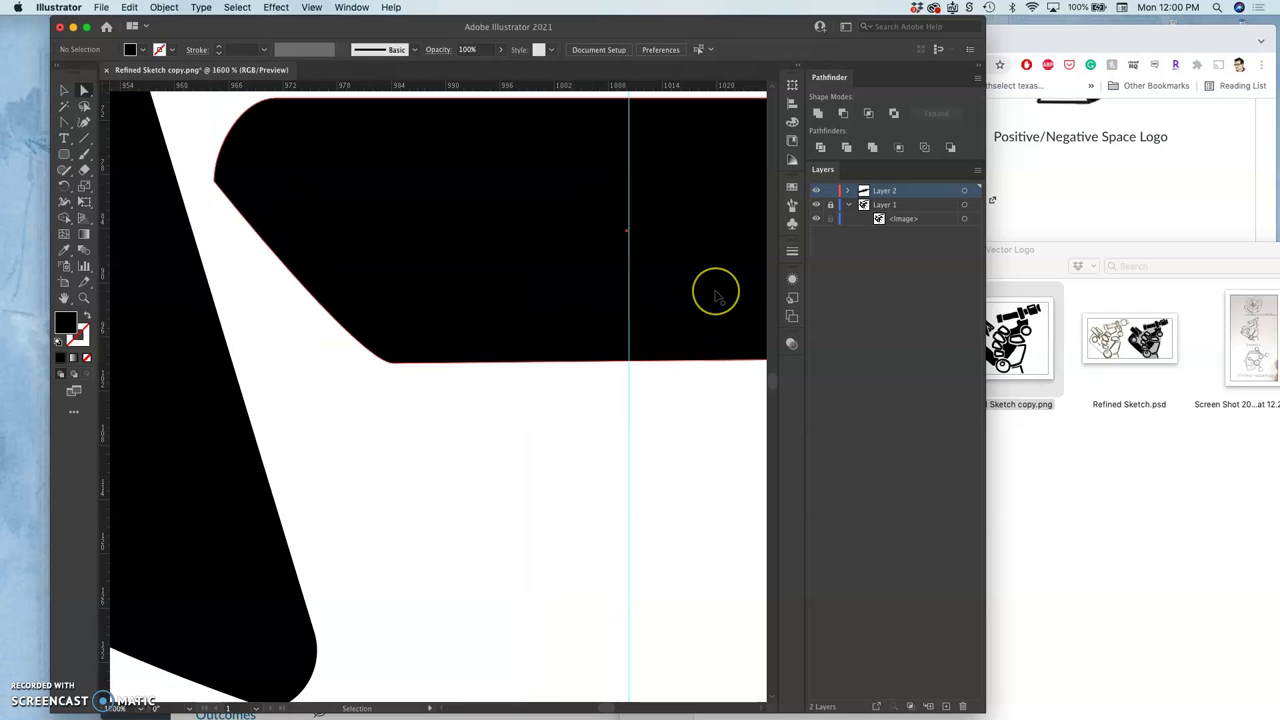
{"action": "scroll", "coordinate": [714, 297], "scroll_direction": "right", "scroll_amount": 5}
{"action": "left_click", "coordinate": [664, 198]}
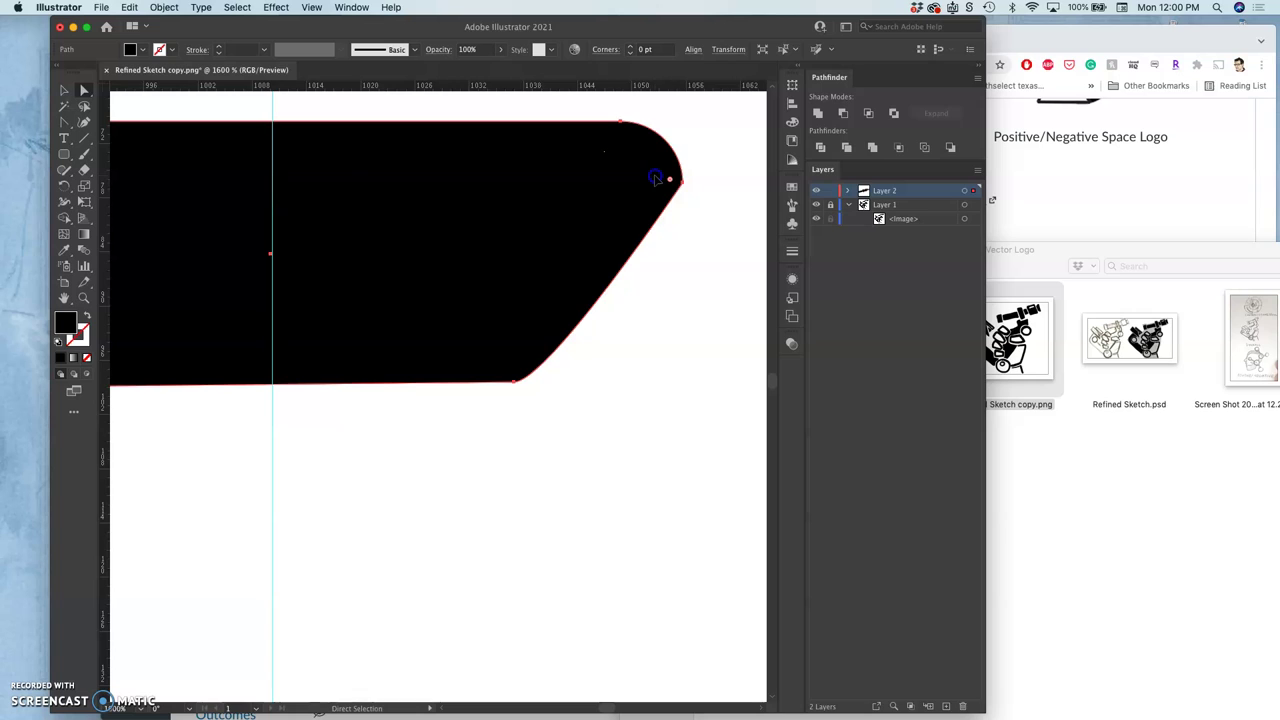
{"action": "left_click", "coordinate": [671, 180]}
{"action": "left_click_drag", "start_coordinate": [671, 180], "coordinate": [634, 187]}
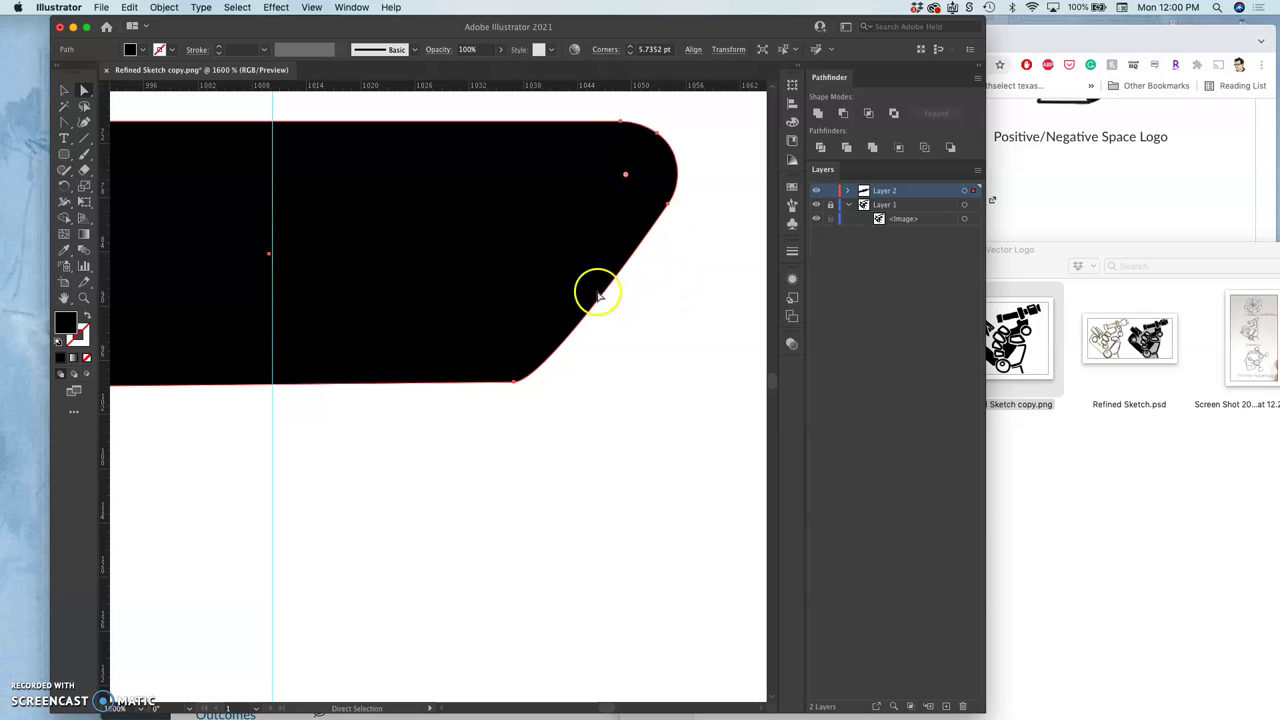
{"action": "scroll", "coordinate": [533, 377], "scroll_direction": "left", "scroll_amount": 3}
{"action": "scroll", "coordinate": [533, 377], "scroll_direction": "up", "scroll_amount": 2}
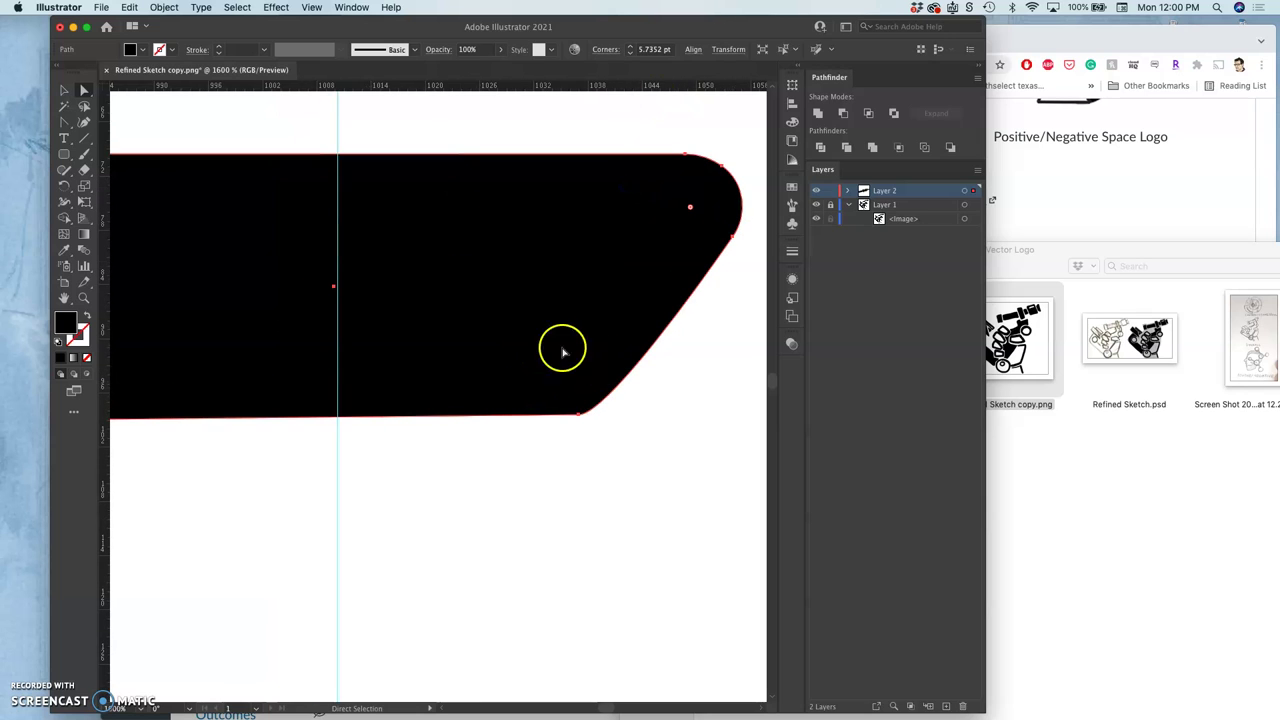
{"action": "key", "text": "super+minus"}
{"action": "key", "text": "super+minus"}
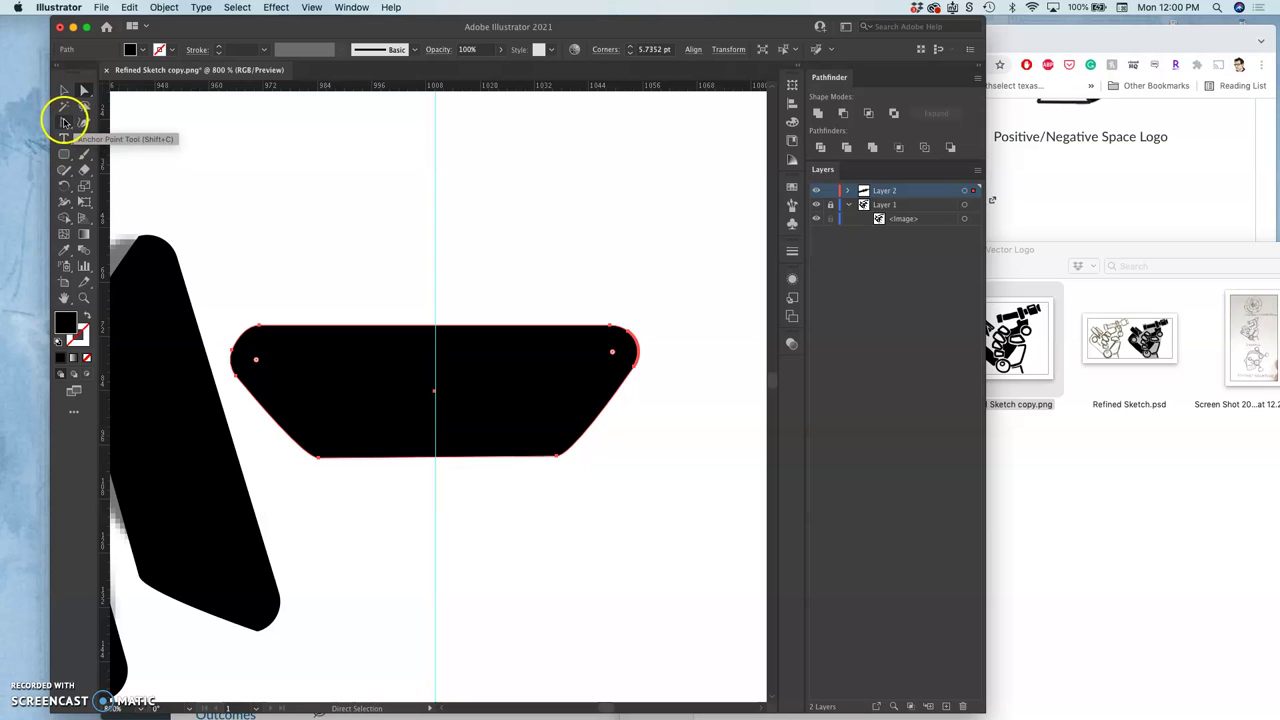
Add an anchor point where the centre guide crosses the bar's top edge.
{"action": "left_click", "coordinate": [66, 123]}
{"action": "left_click", "coordinate": [103, 142]}
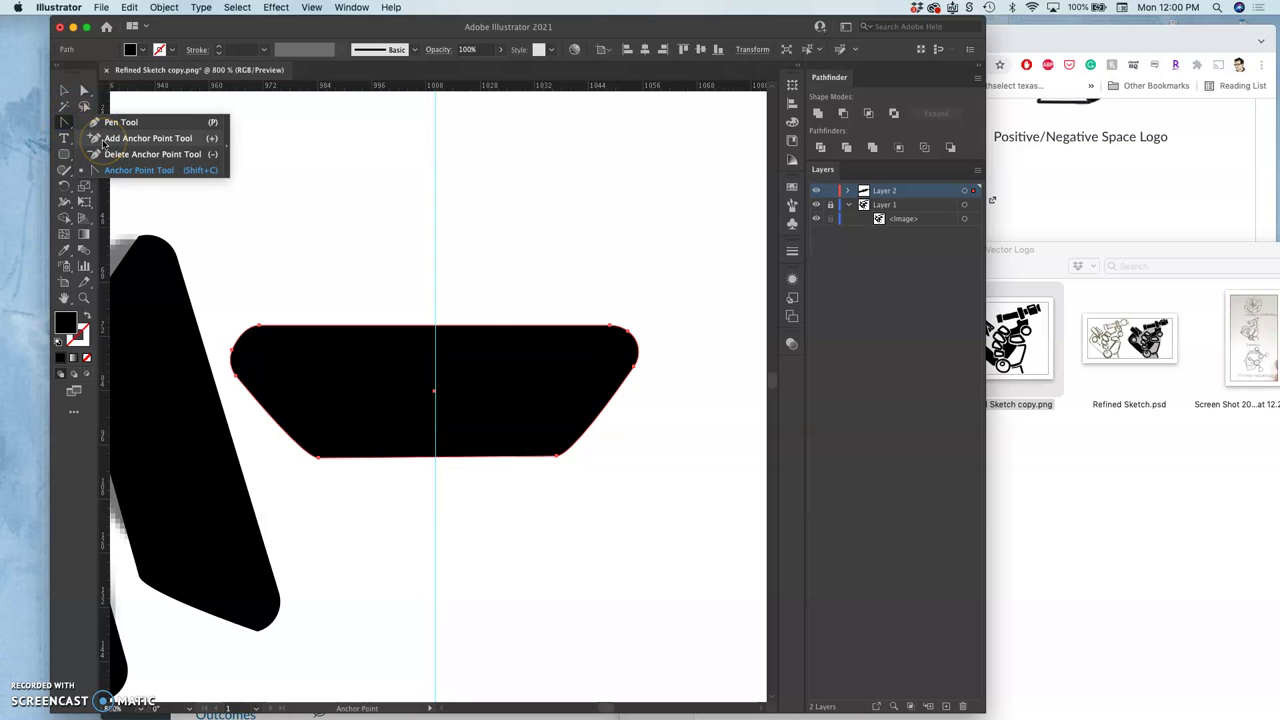
{"action": "left_click", "coordinate": [418, 327]}
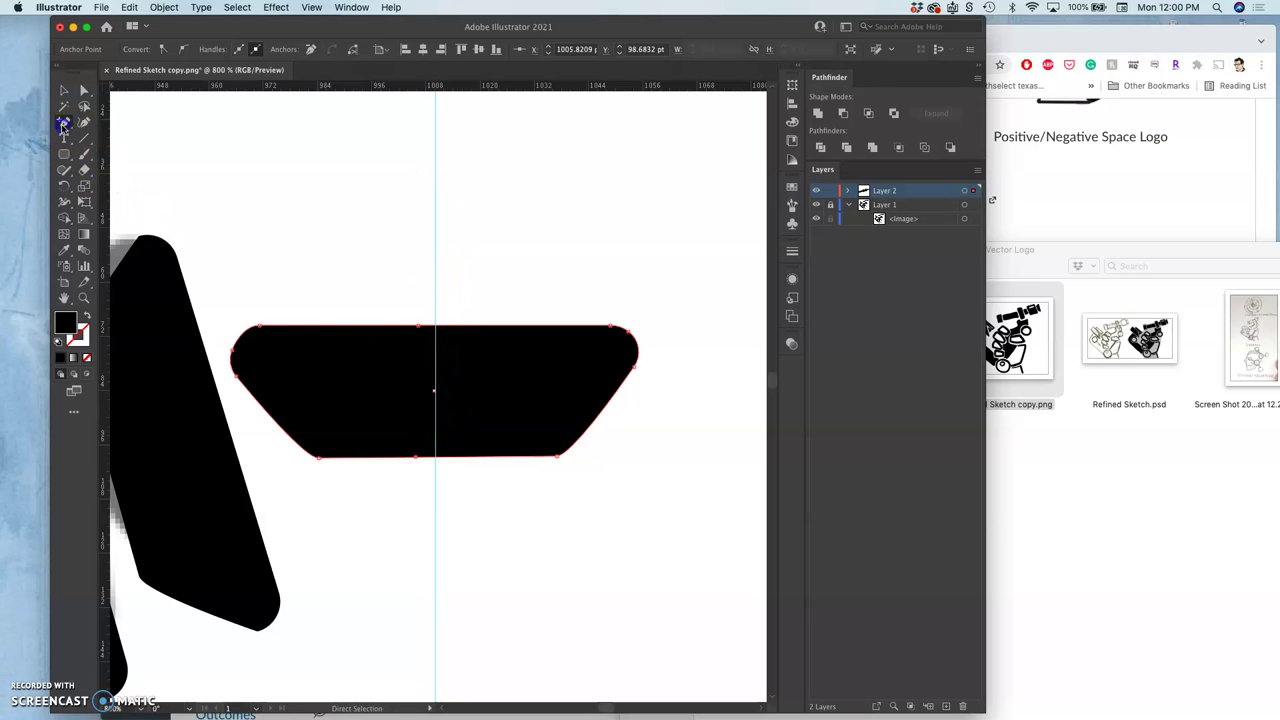
Delete the four left-end anchors, leaving a straight vertical left edge on the bar.
{"action": "left_click", "coordinate": [63, 122]}
{"action": "left_click", "coordinate": [101, 153]}
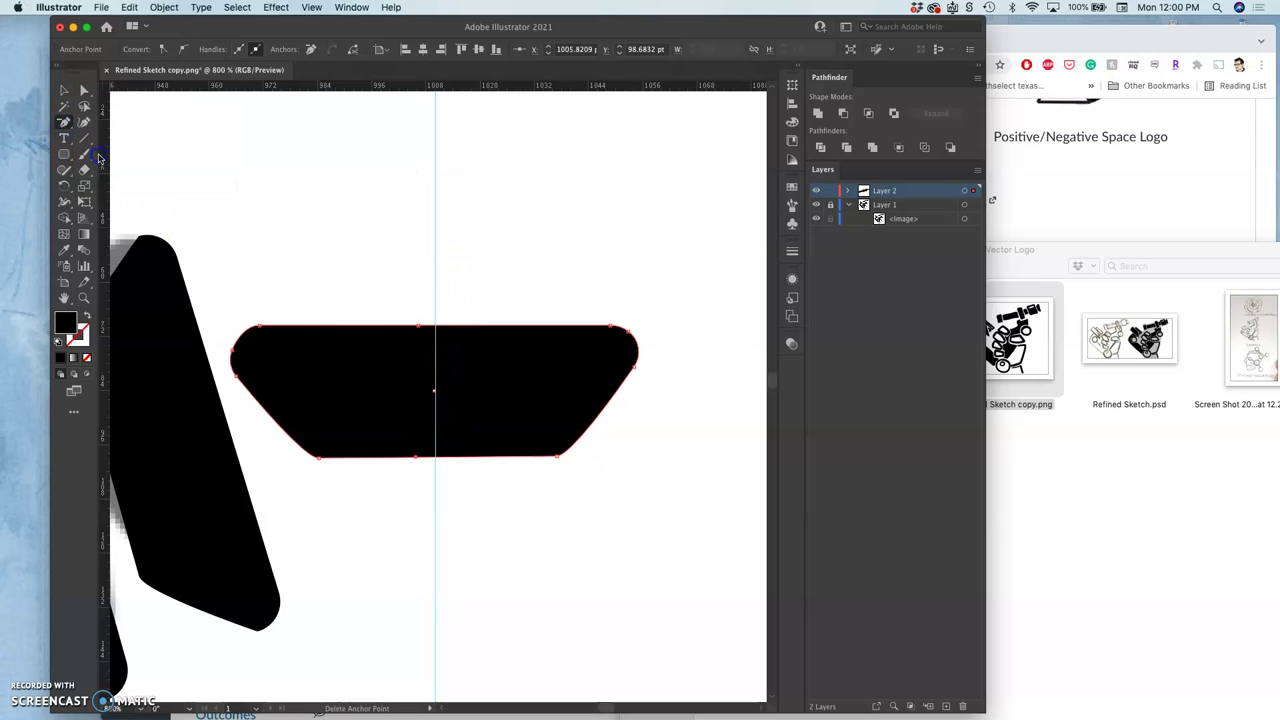
{"action": "left_click", "coordinate": [260, 325]}
{"action": "left_click", "coordinate": [233, 352]}
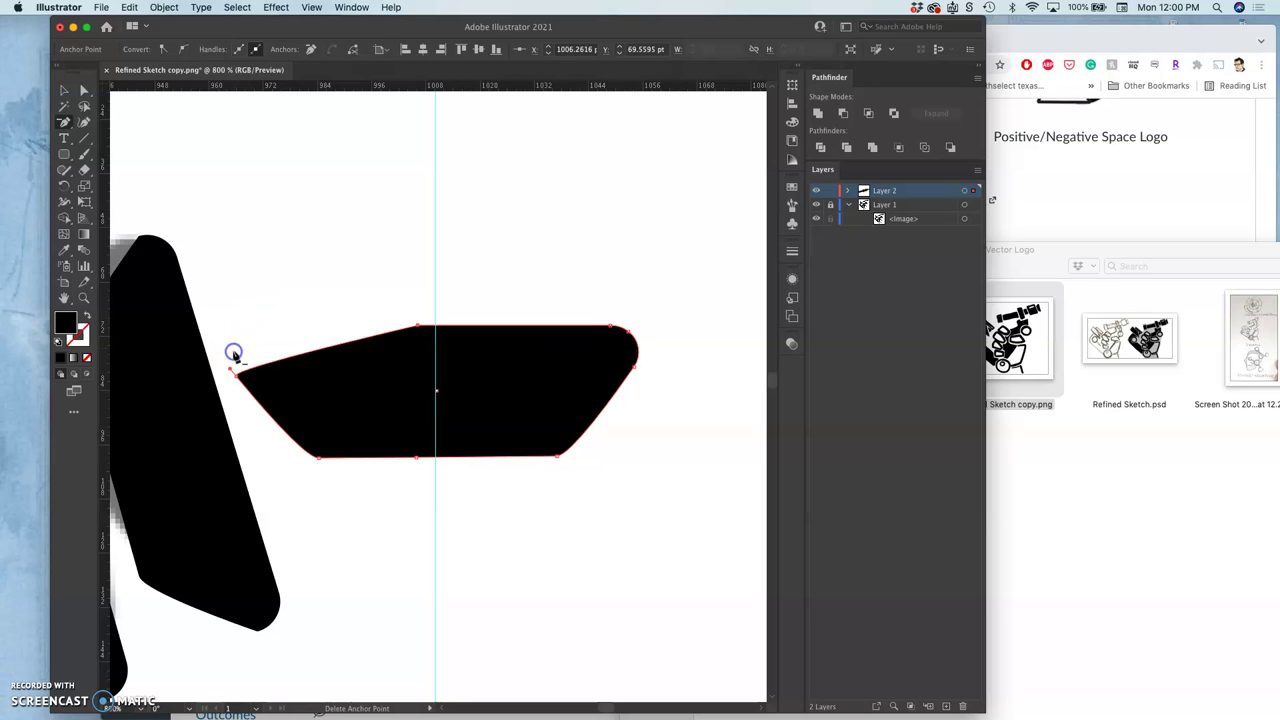
{"action": "left_click", "coordinate": [233, 372]}
{"action": "left_click", "coordinate": [318, 457]}
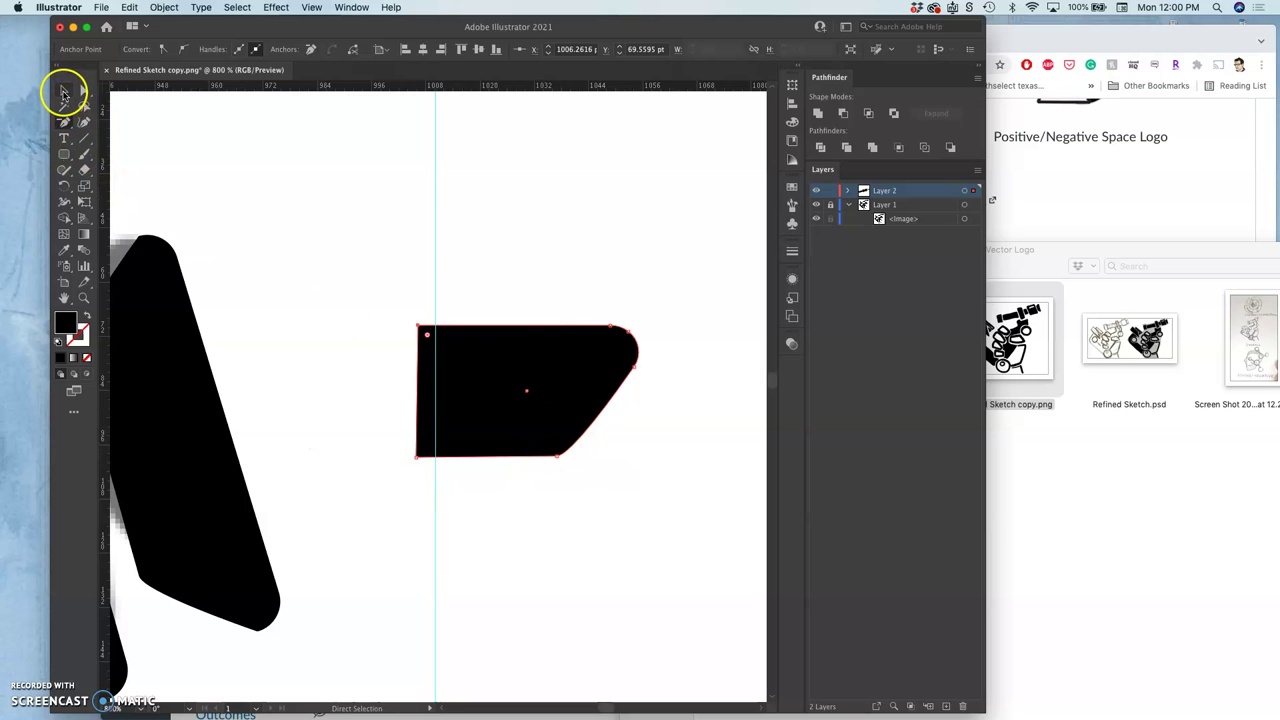
Paste a copy of the half bar and reflect it left-to-right.
{"action": "left_click", "coordinate": [64, 90]}
{"action": "left_click", "coordinate": [569, 363]}
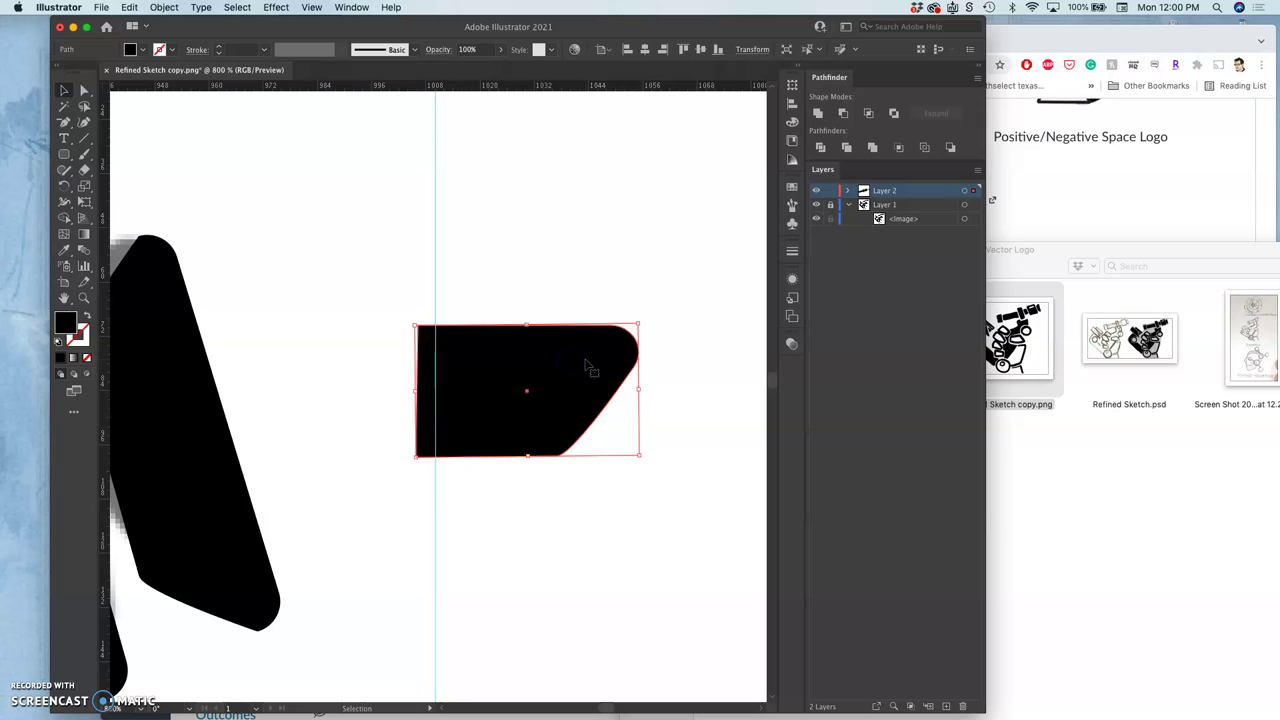
{"action": "key", "text": "a"}
{"action": "key", "text": "super+v"}
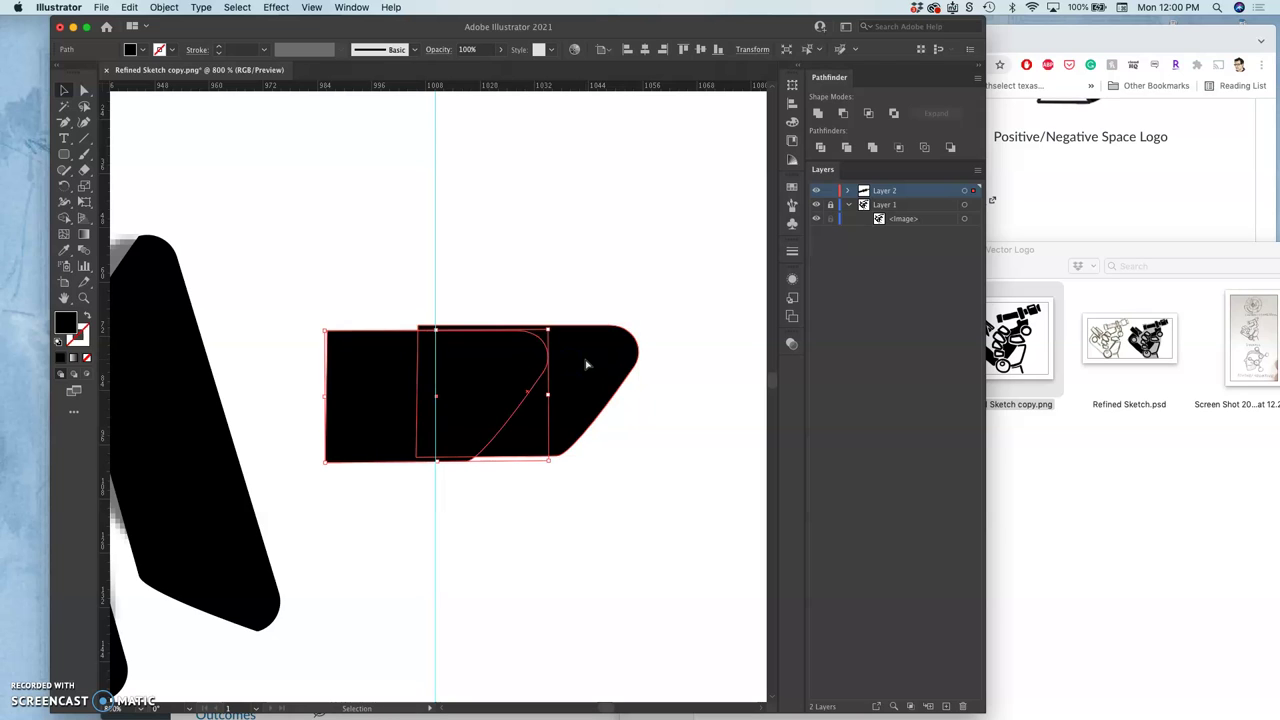
{"action": "left_click", "coordinate": [495, 375]}
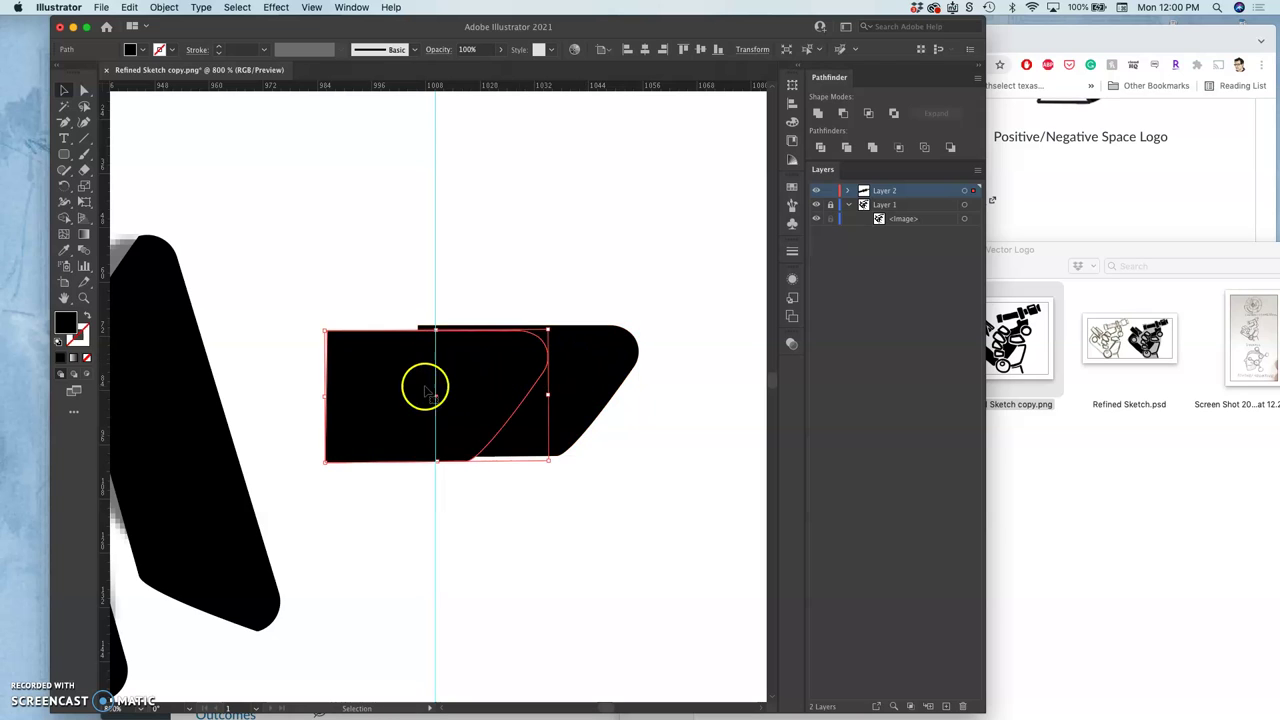
{"action": "right_click", "coordinate": [387, 382]}
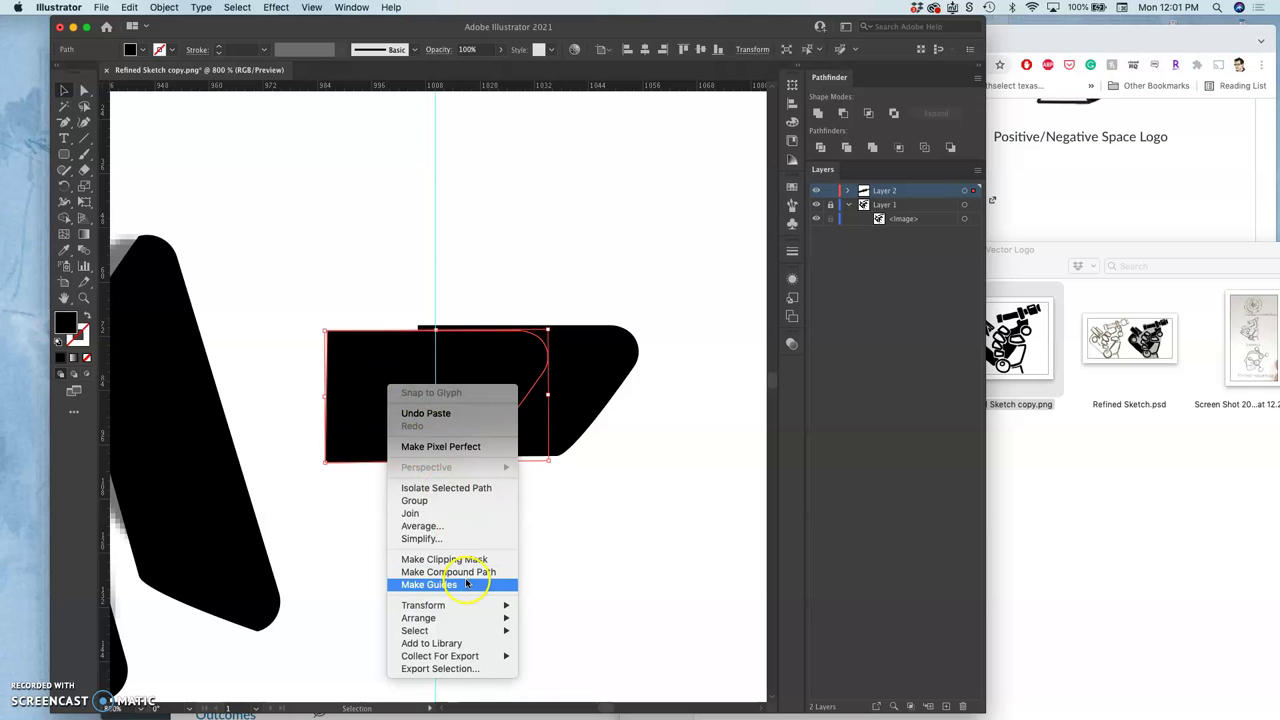
{"action": "mouse_move", "coordinate": [458, 610]}
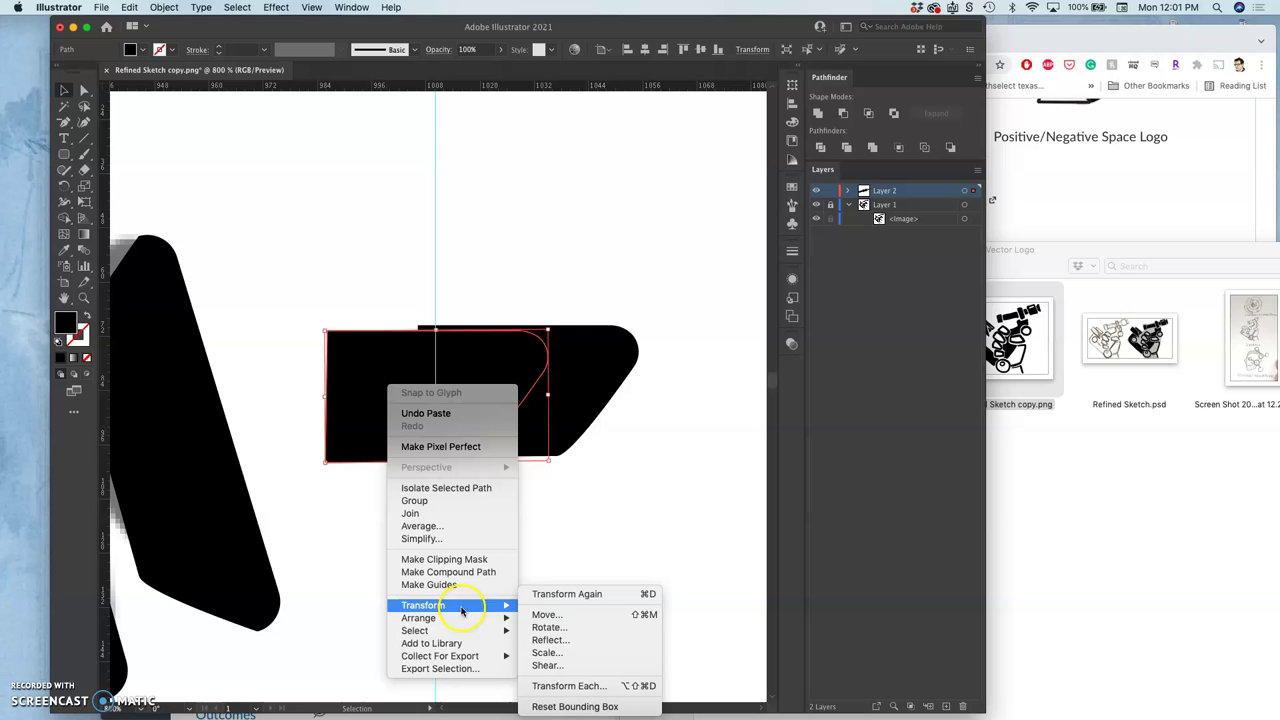
{"action": "left_click", "coordinate": [549, 641]}
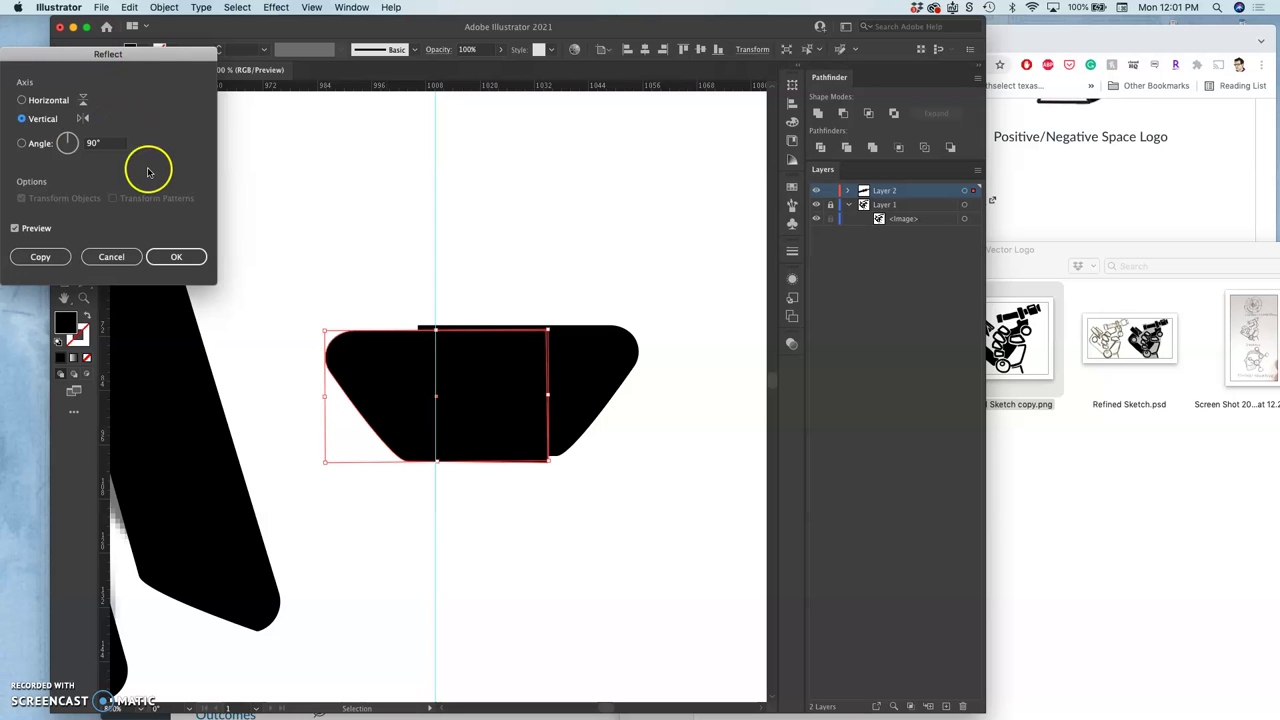
{"action": "left_click", "coordinate": [174, 256]}
Move the mirrored copy left so it meets the original half at the guide.
{"action": "left_click_drag", "start_coordinate": [496, 410], "coordinate": [411, 405]}
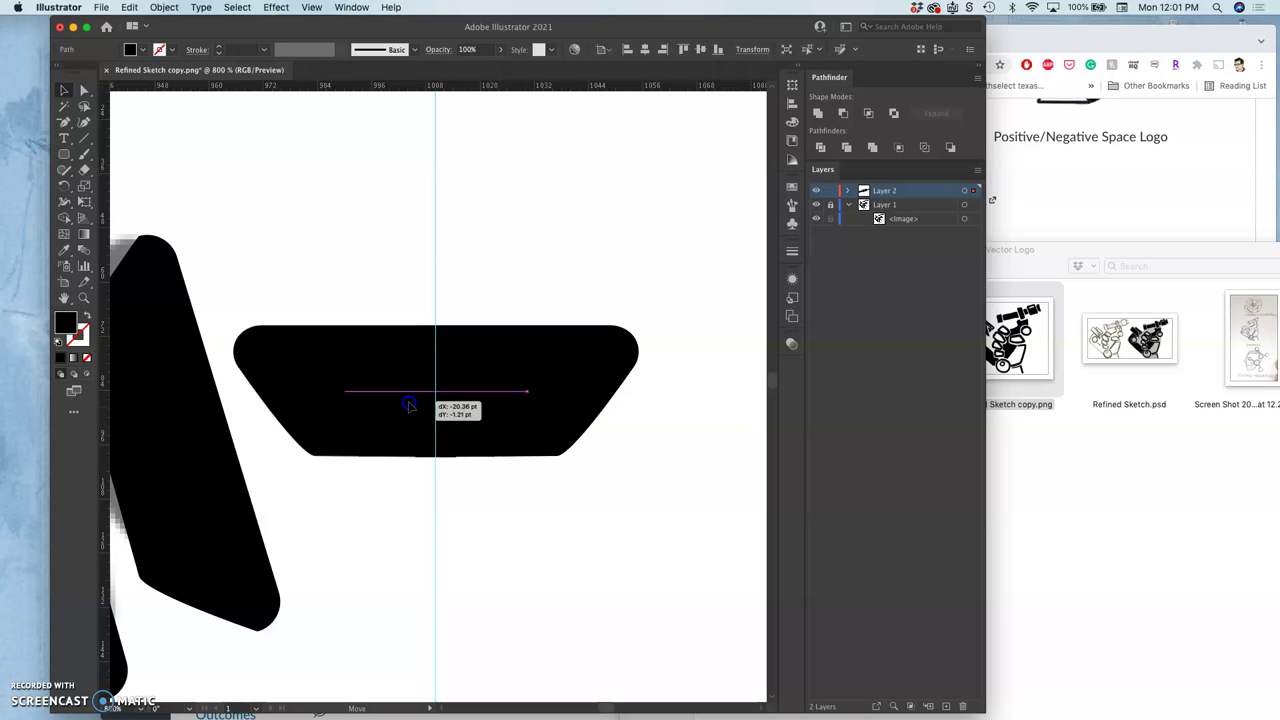
{"action": "left_click_drag", "start_coordinate": [411, 405], "coordinate": [411, 405]}
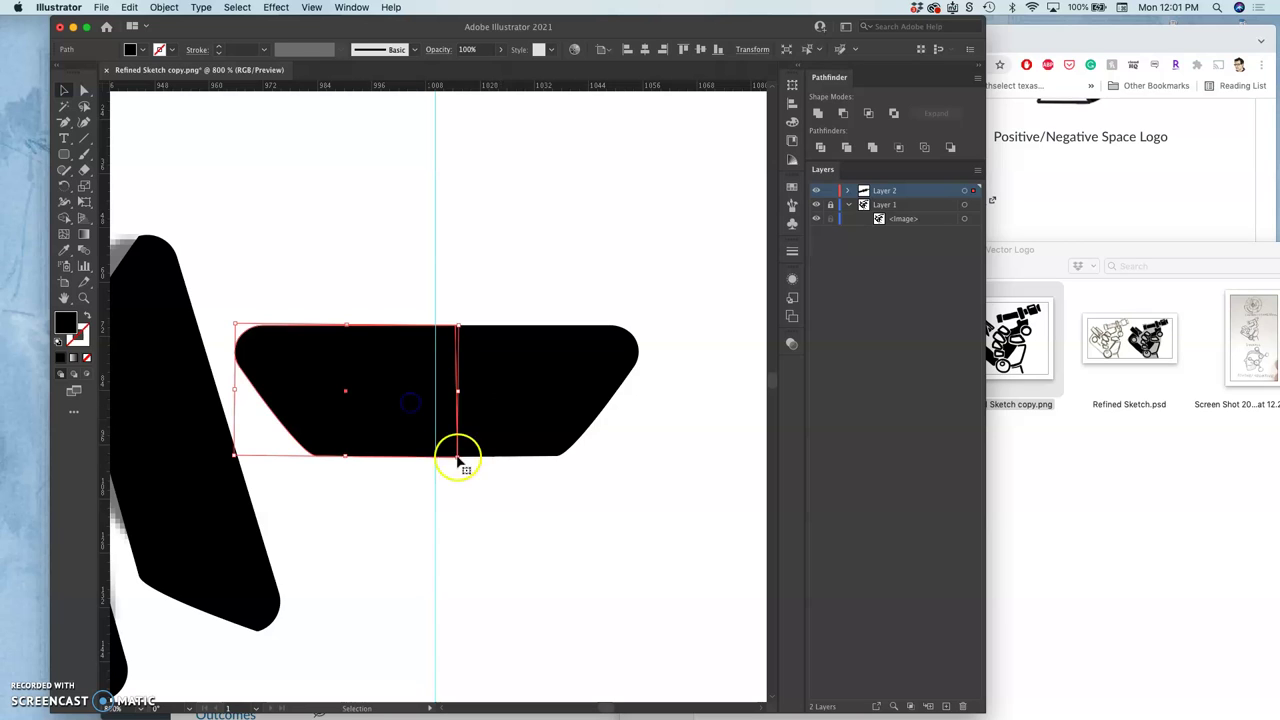
{"action": "left_click", "coordinate": [506, 491]}
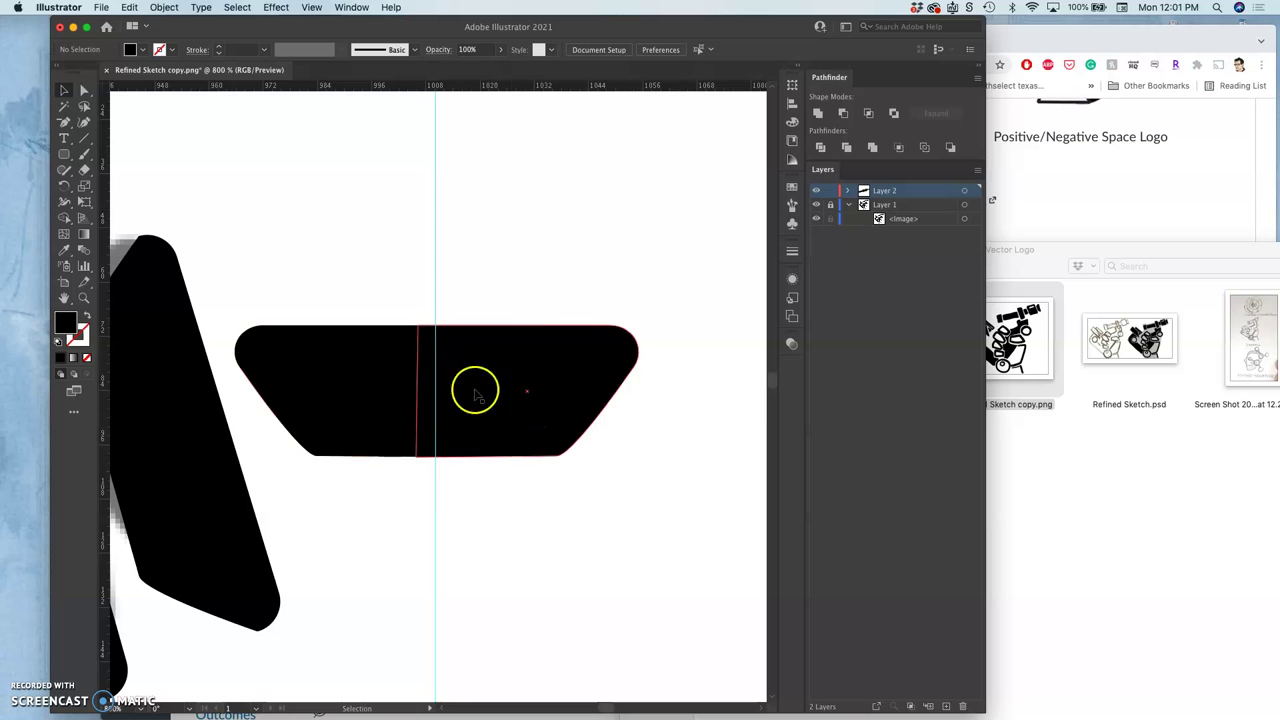
Select each half in turn to check they meet cleanly at the centre guide.
{"action": "scroll", "coordinate": [407, 418], "scroll_direction": "left", "scroll_amount": 3}
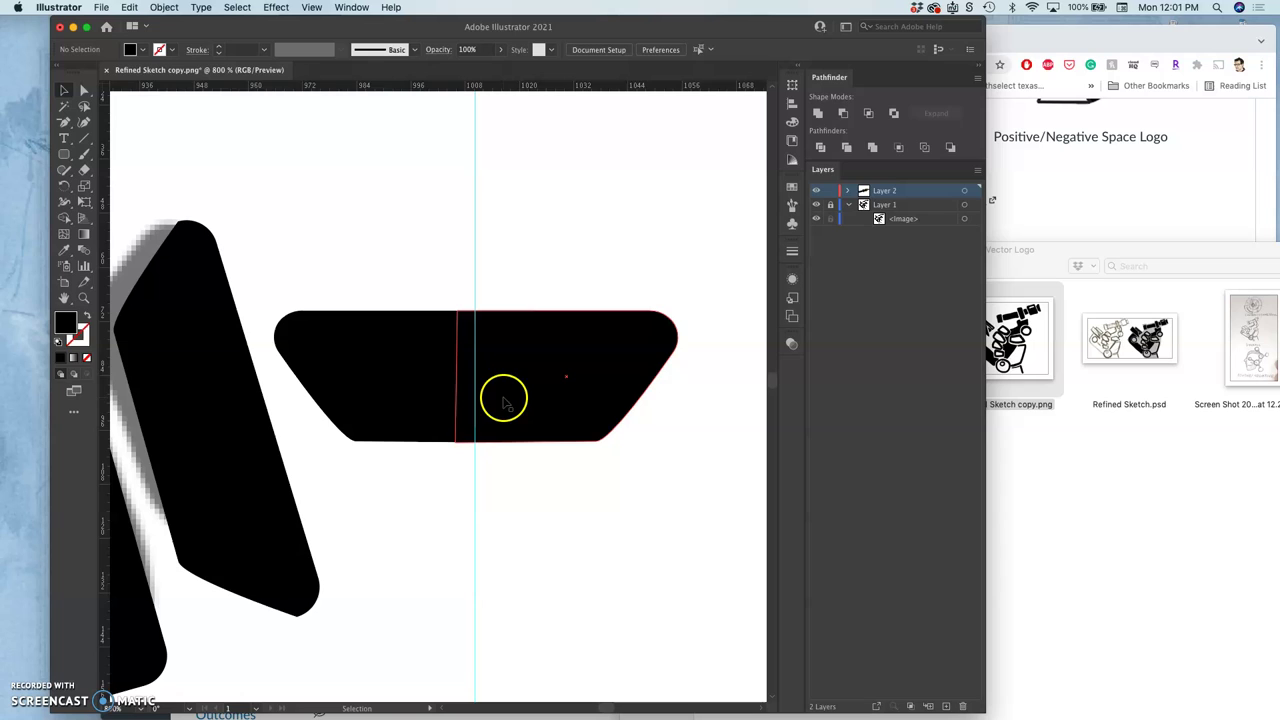
{"action": "left_click", "coordinate": [411, 398]}
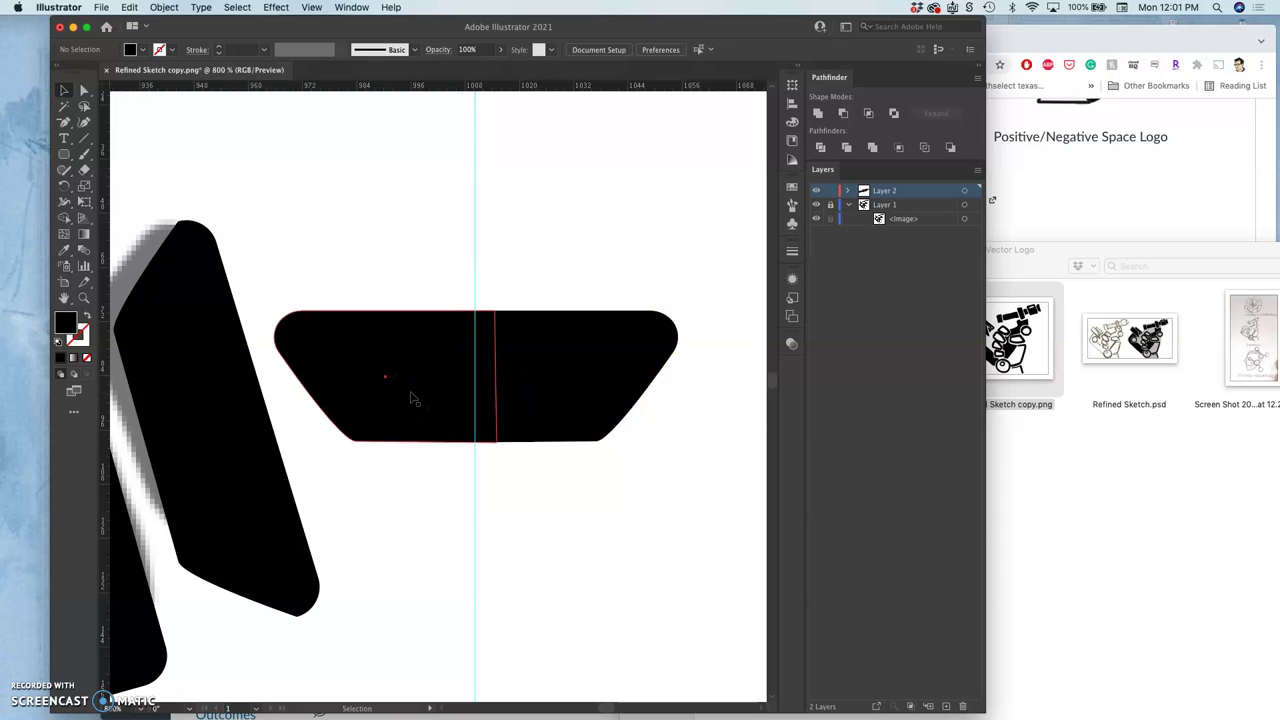
{"action": "left_click", "coordinate": [526, 389]}
{"action": "left_click", "coordinate": [457, 380]}
{"action": "left_click", "coordinate": [511, 380]}
{"action": "left_click", "coordinate": [427, 386]}
{"action": "left_click", "coordinate": [551, 387]}
{"action": "left_click", "coordinate": [429, 390]}
{"action": "left_click", "coordinate": [523, 389]}
{"action": "left_click", "coordinate": [460, 389]}
Expand Layer 2 in the Layers panel and hide the vertical centre guide.
{"action": "left_click", "coordinate": [848, 191]}
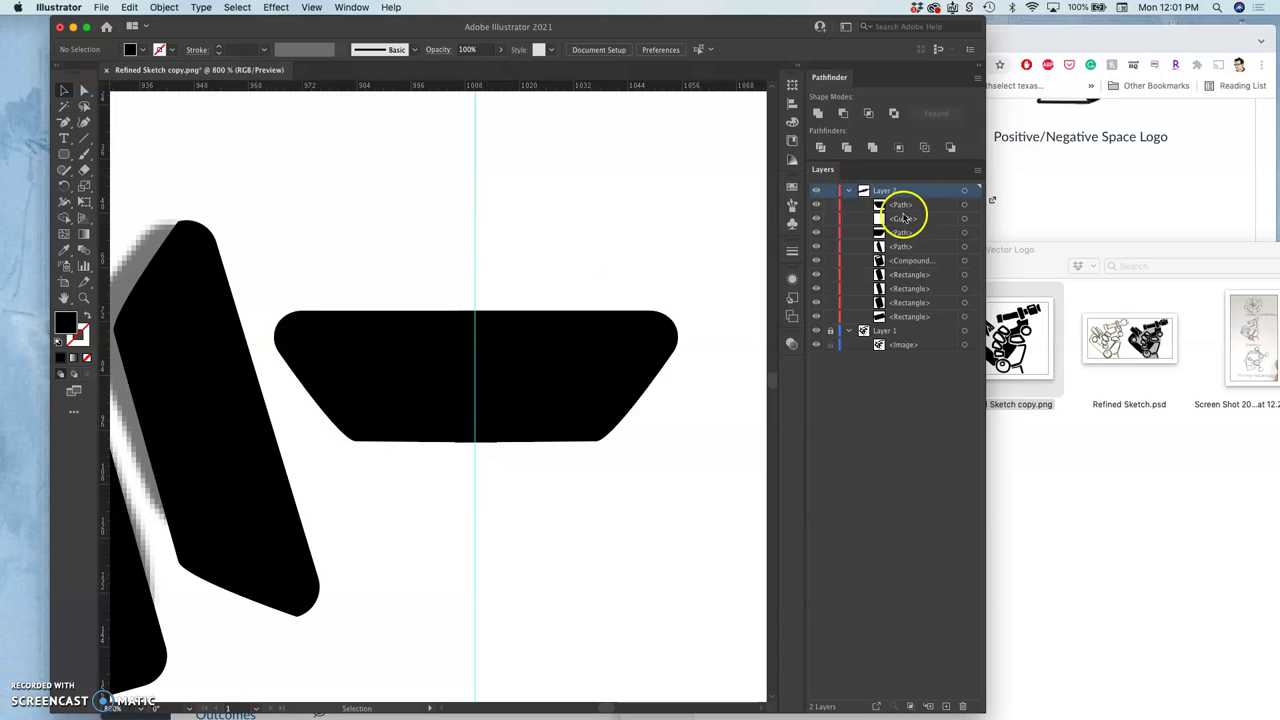
{"action": "left_click", "coordinate": [816, 220]}
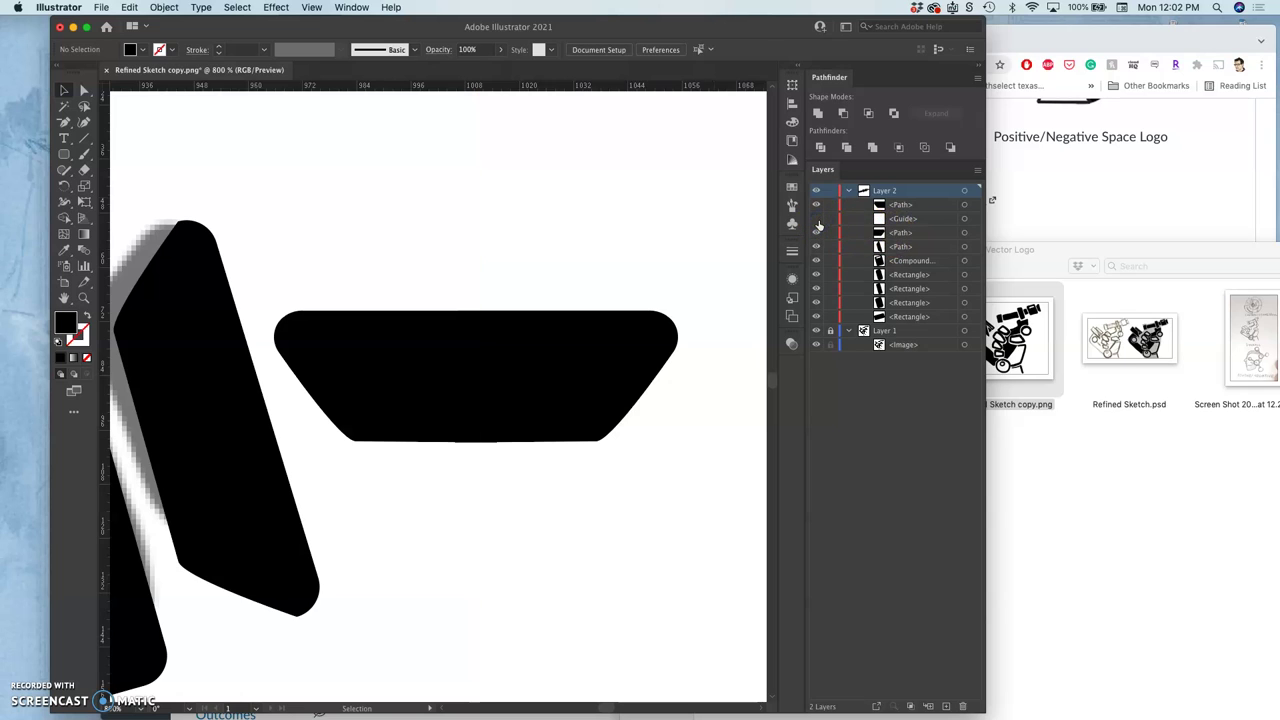
{"action": "left_click", "coordinate": [817, 219]}
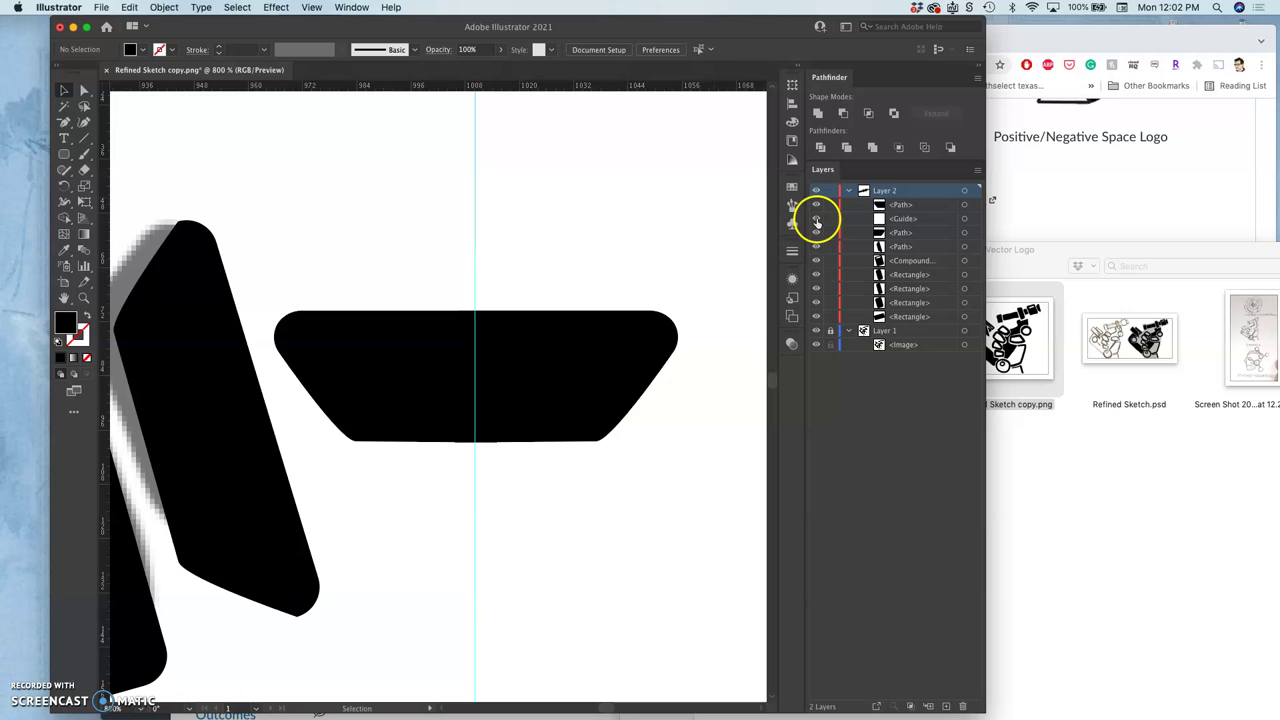
{"action": "left_click", "coordinate": [817, 219]}
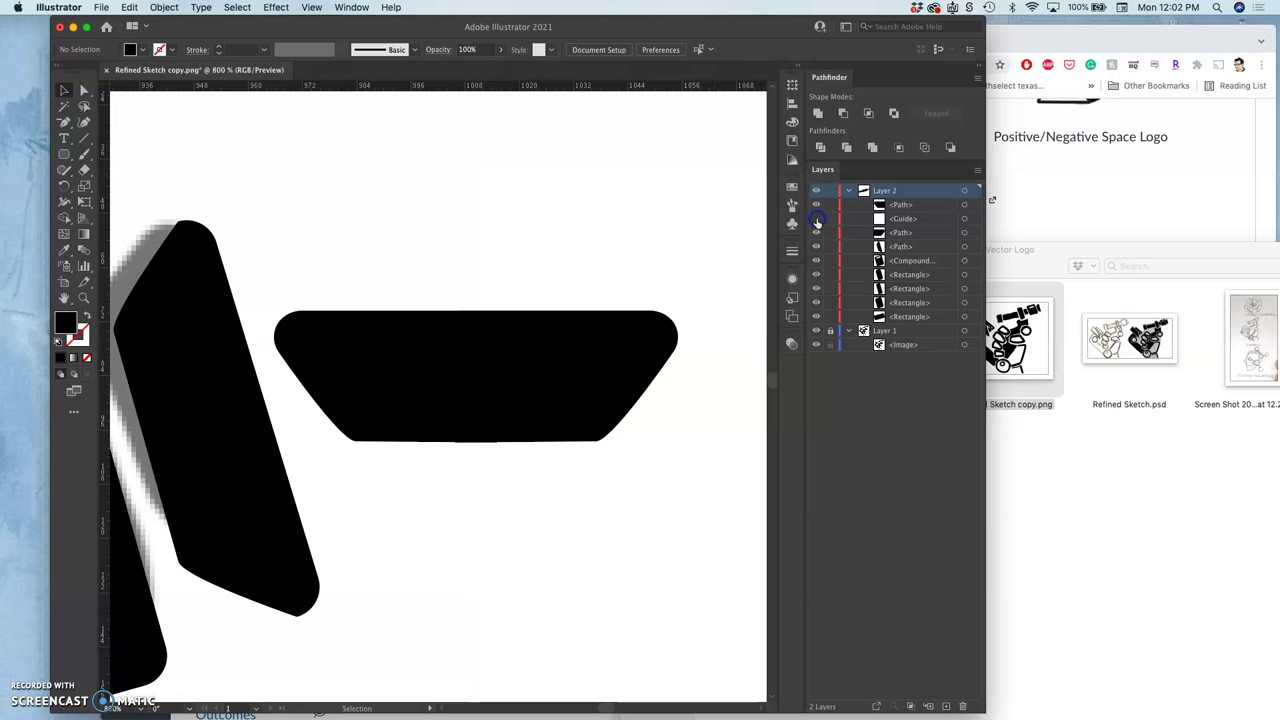
Select both half paths and merge them with Pathfinder Unite.
{"action": "left_click", "coordinate": [964, 205]}
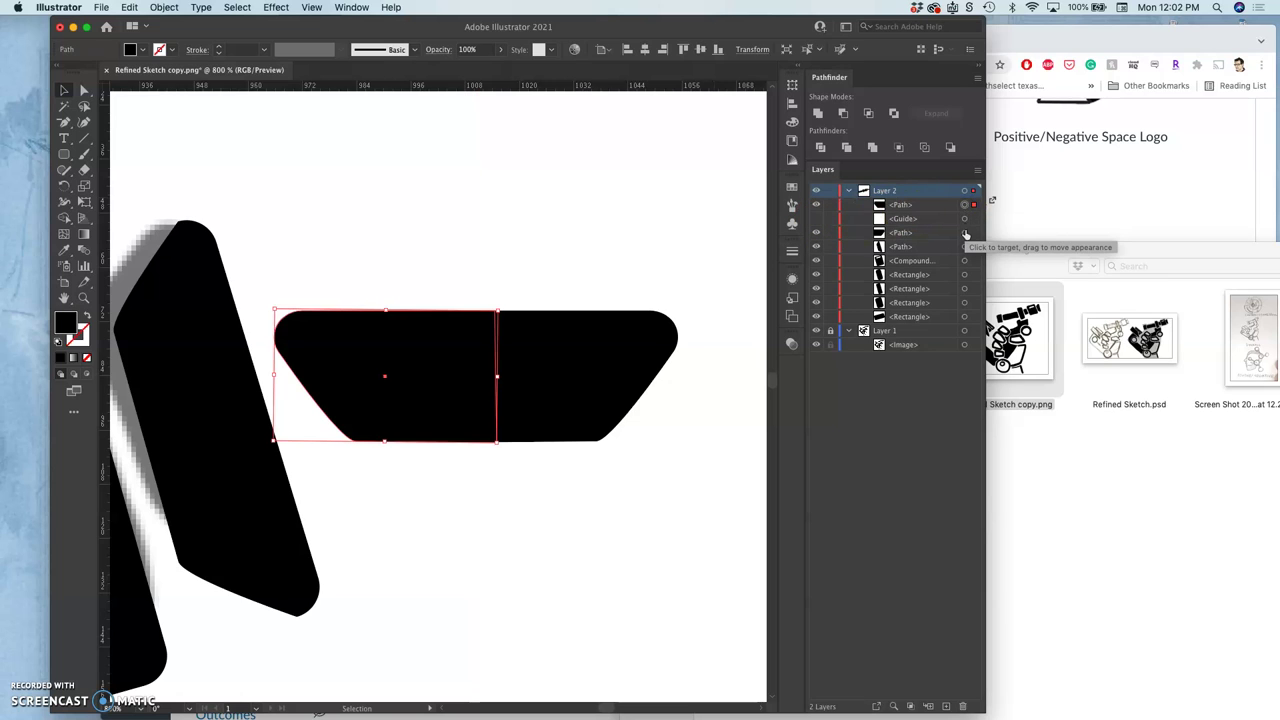
{"action": "left_click", "coordinate": [965, 233], "text": "shift"}
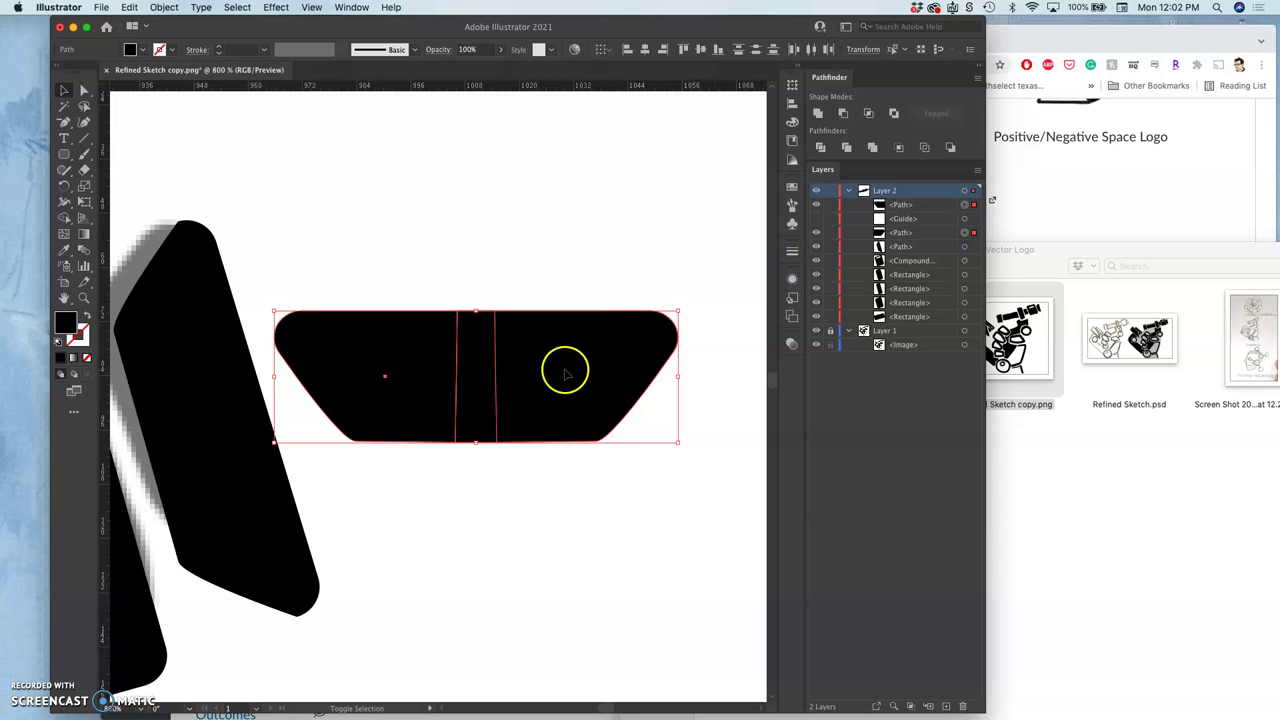
{"action": "left_click", "coordinate": [818, 115]}
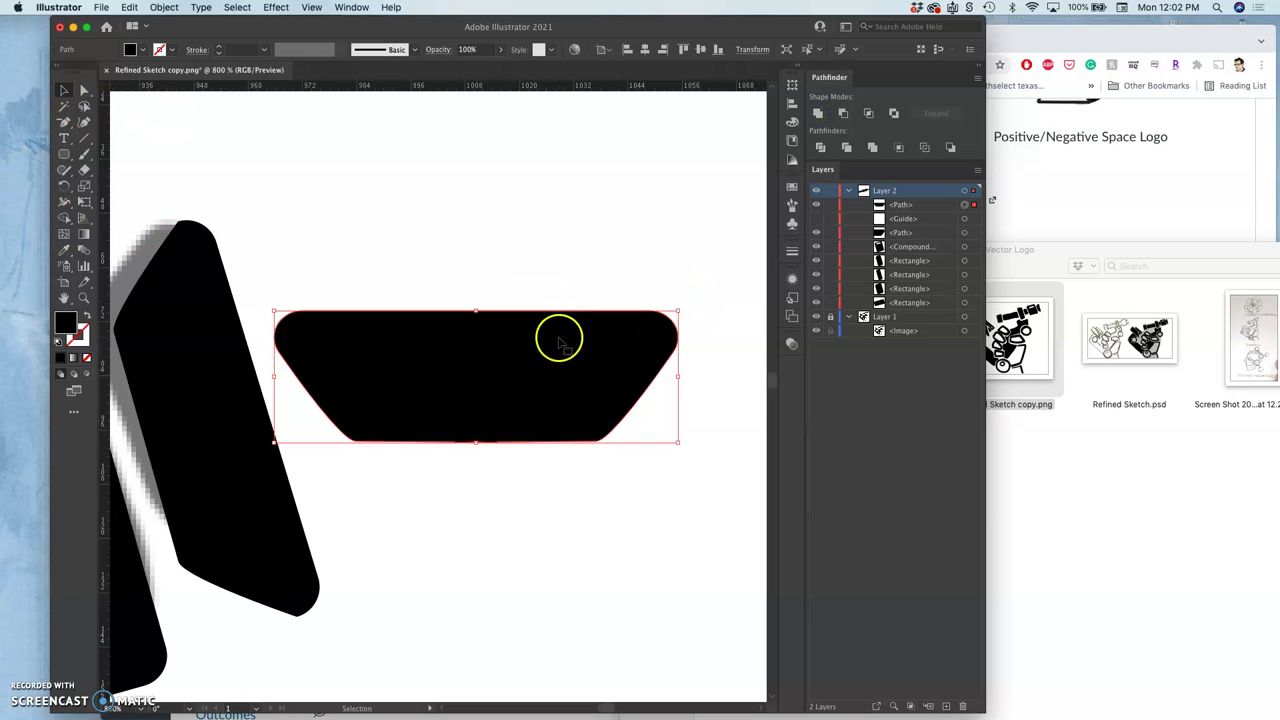
{"action": "left_click", "coordinate": [64, 92]}
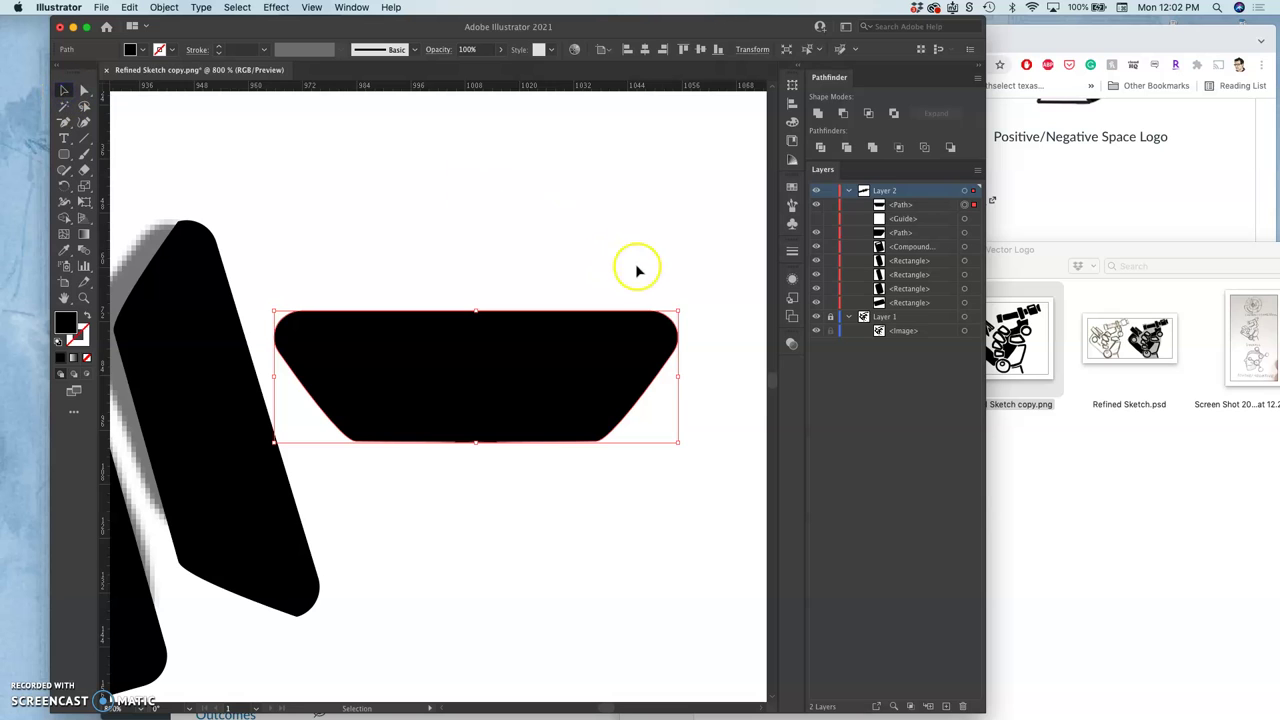
Rotate the trapezoid clockwise and move it onto the end of the eyepiece tube.
{"action": "left_click_drag", "start_coordinate": [686, 304], "coordinate": [579, 528]}
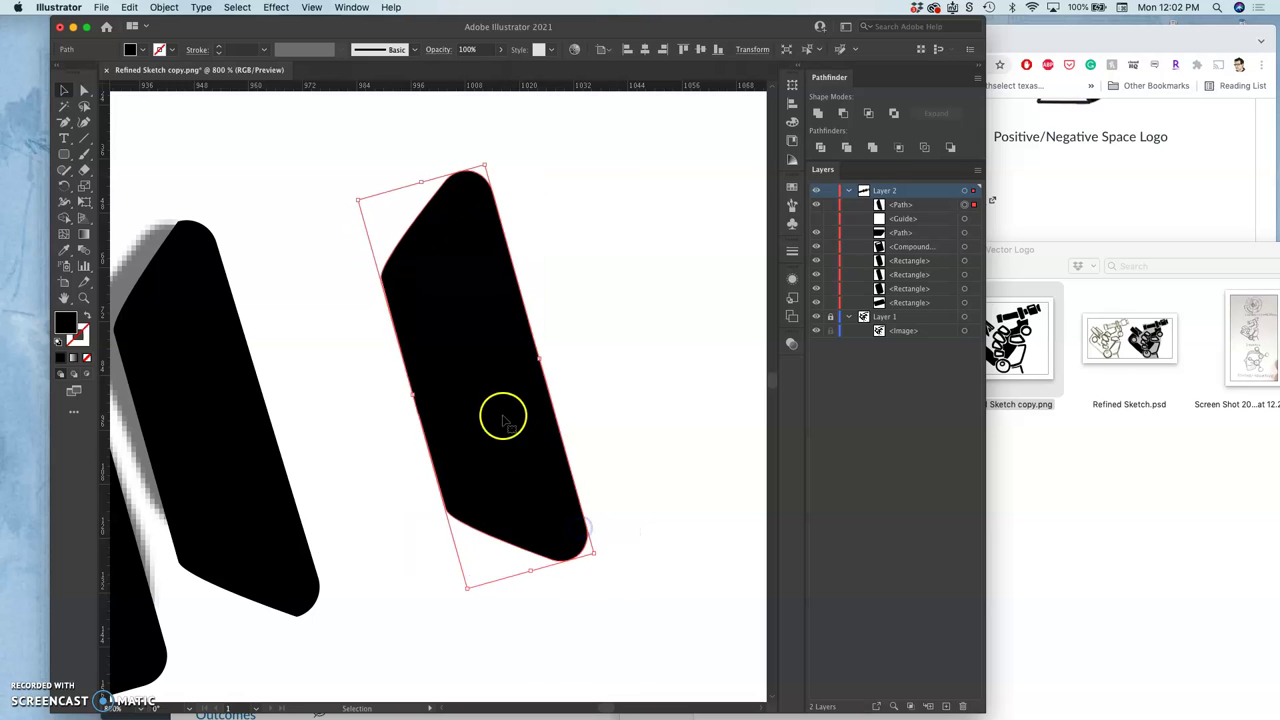
{"action": "left_click_drag", "start_coordinate": [505, 414], "coordinate": [231, 466]}
{"action": "scroll", "coordinate": [231, 466], "scroll_direction": "left", "scroll_amount": 3}
{"action": "scroll", "coordinate": [231, 466], "scroll_direction": "down", "scroll_amount": 2}
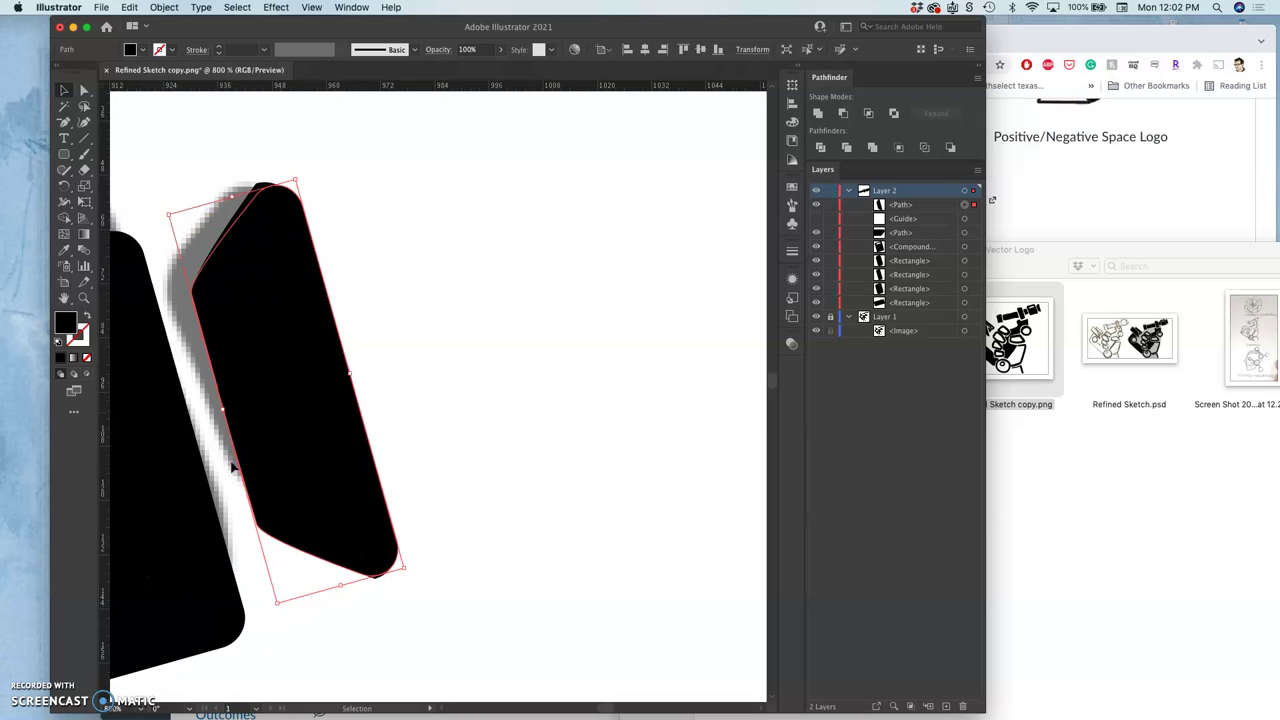
{"action": "left_click_drag", "start_coordinate": [410, 566], "coordinate": [408, 559]}
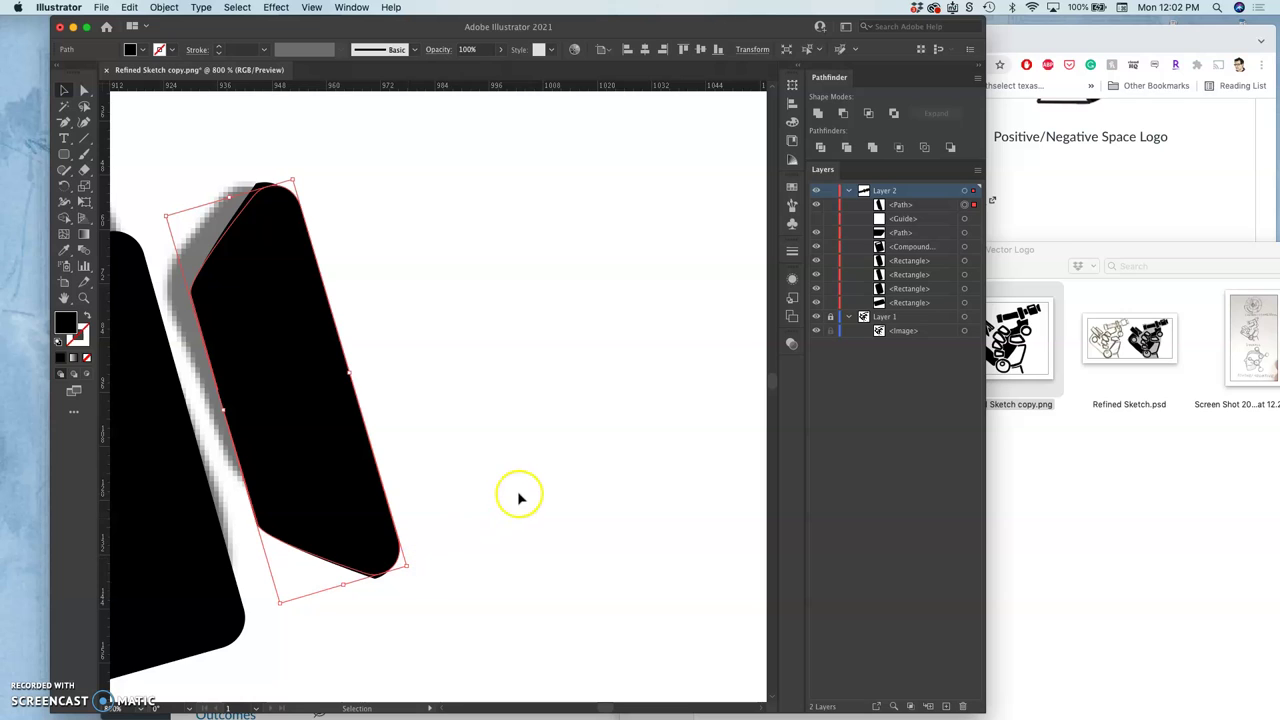
Hide the leftover duplicate path and the traced sketch image in Layers.
{"action": "left_click", "coordinate": [817, 205]}
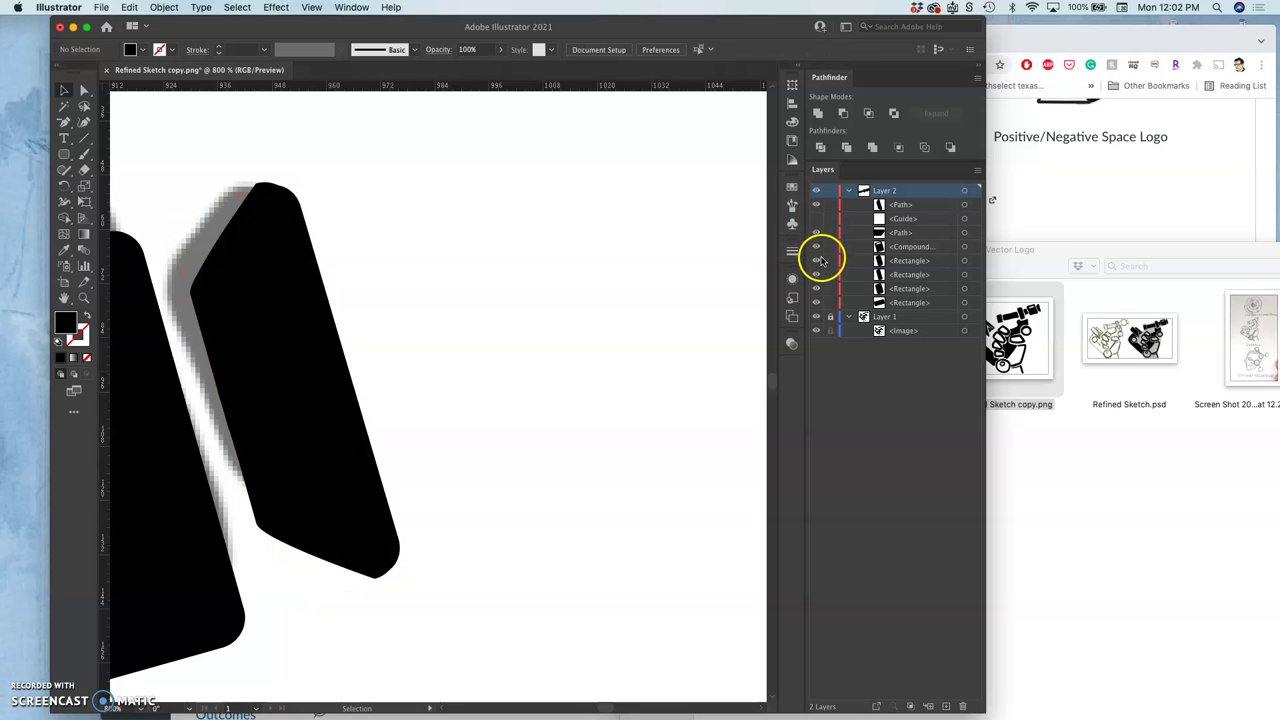
{"action": "left_click", "coordinate": [258, 186]}
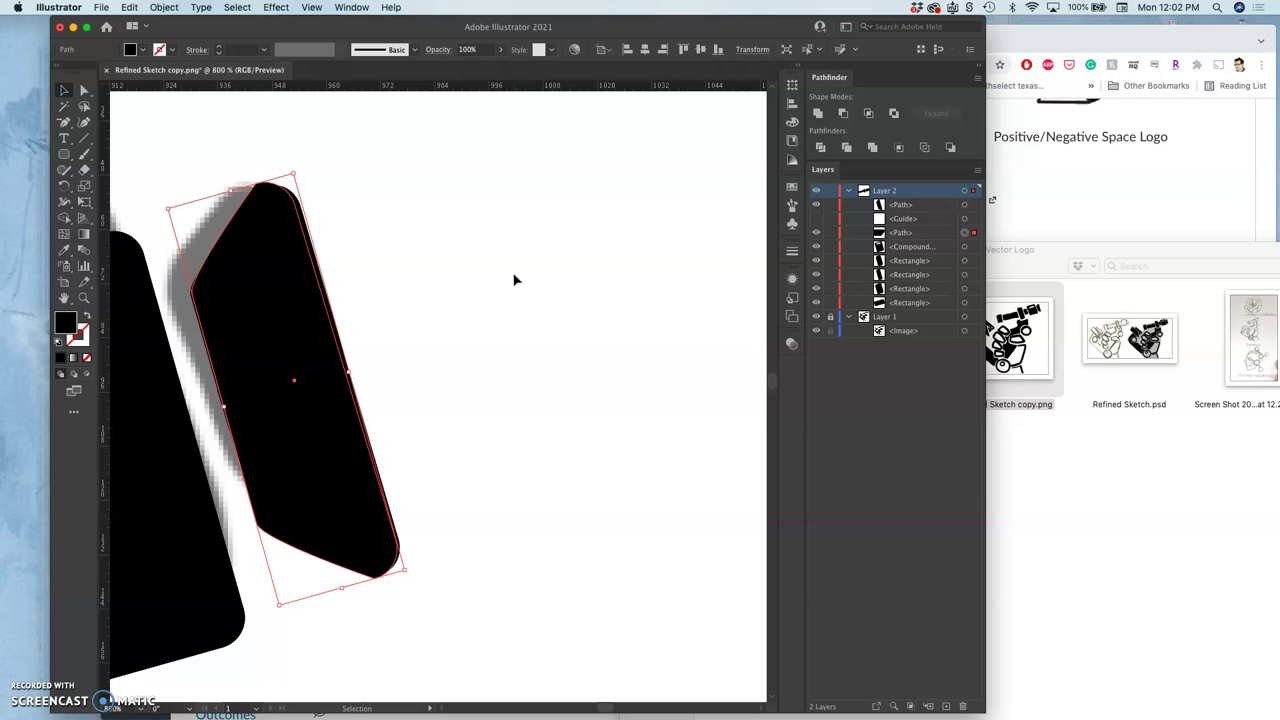
{"action": "left_click", "coordinate": [817, 234]}
{"action": "left_click", "coordinate": [604, 347]}
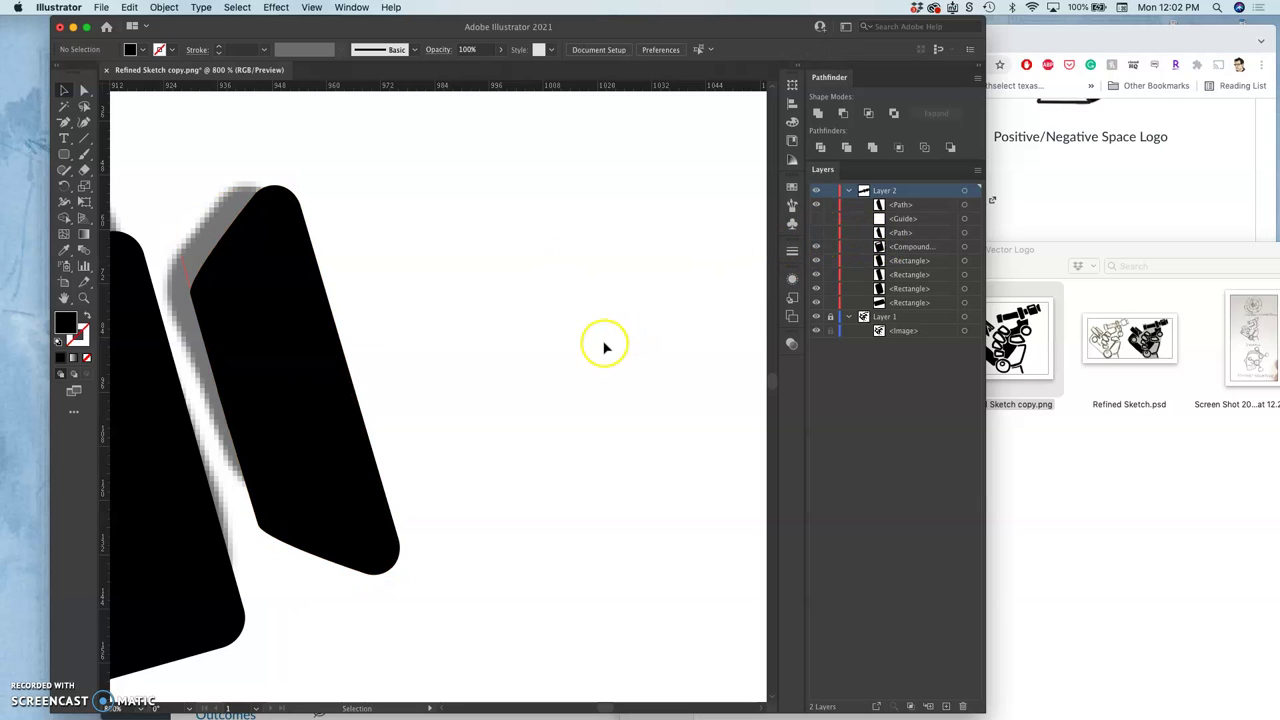
{"action": "key", "text": "super+minus"}
{"action": "key", "text": "super+minus"}
{"action": "key", "text": "super+minus"}
{"action": "key", "text": "super+minus"}
{"action": "key", "text": "super+minus"}
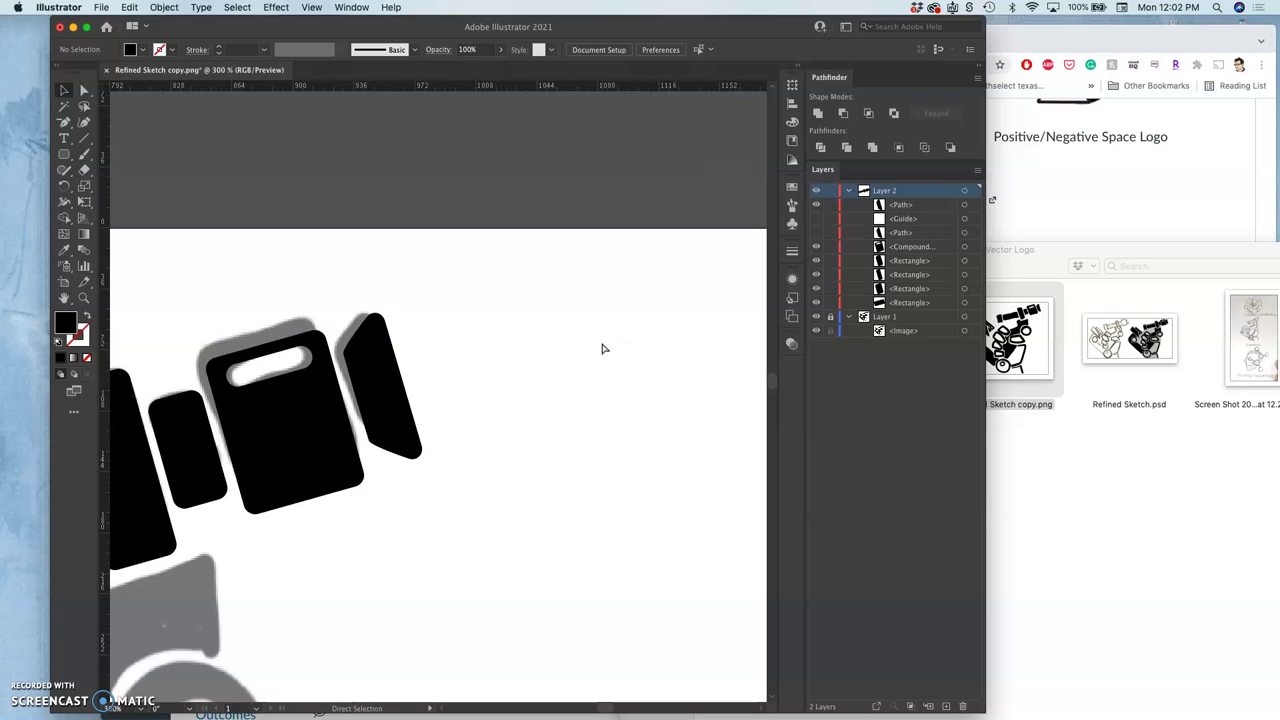
{"action": "key", "text": "super+equal"}
{"action": "key", "text": "super+equal"}
{"action": "key", "text": "super+equal"}
{"action": "key", "text": "super+equal"}
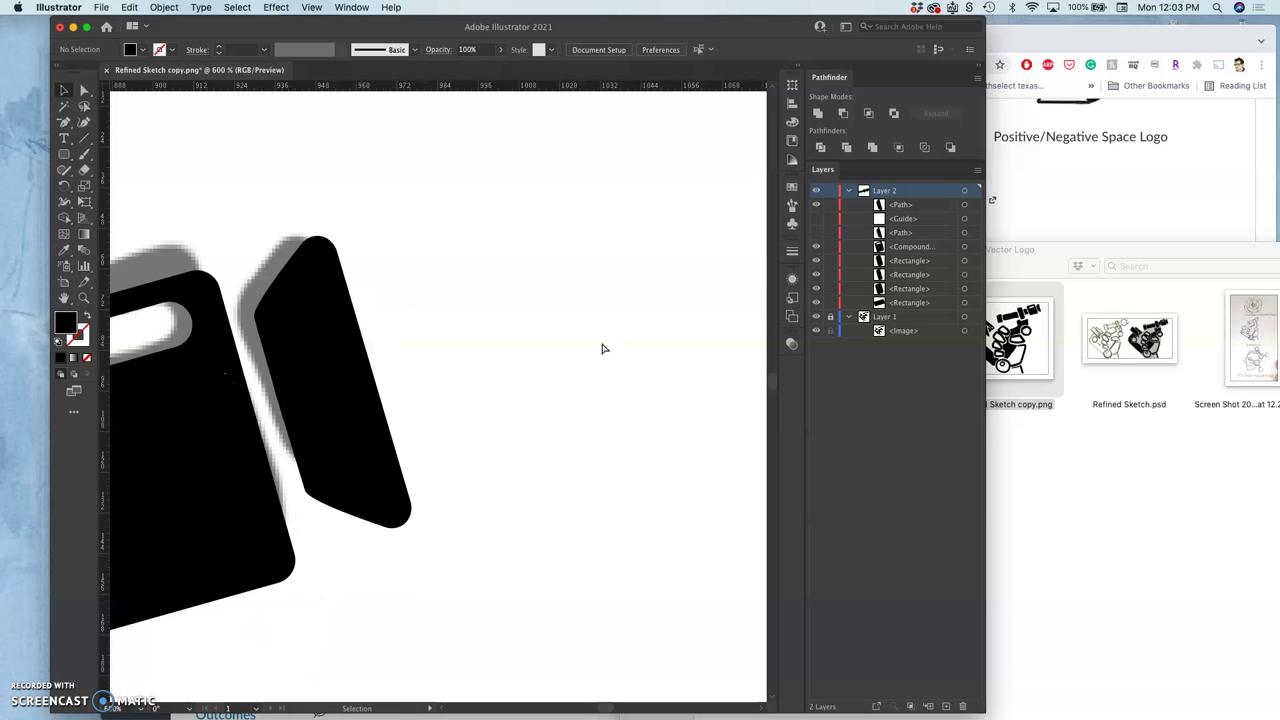
{"action": "left_click", "coordinate": [816, 317]}
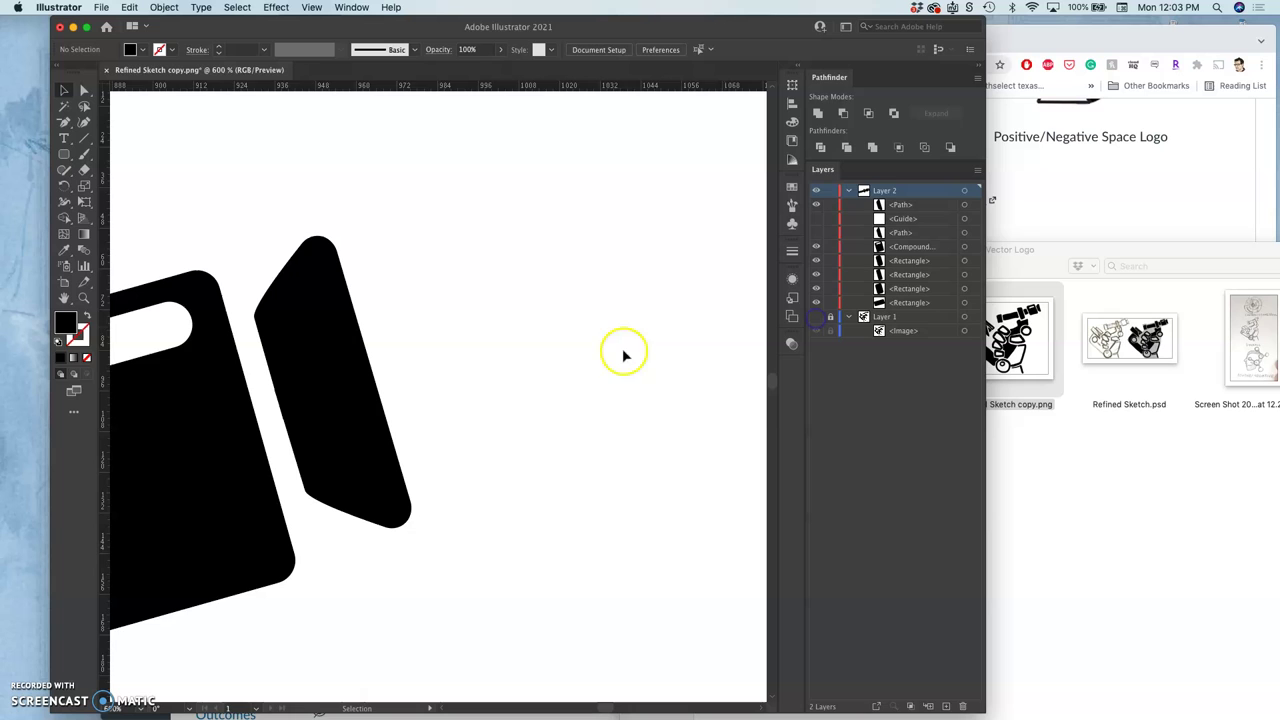
Nudge the flared end piece 5.1 pt down and deselect it.
{"action": "key", "text": "super+minus"}
{"action": "key", "text": "super+minus"}
{"action": "key", "text": "super+minus"}
{"action": "key", "text": "super+minus"}
{"action": "key", "text": "super+minus"}
{"action": "key", "text": "super+minus"}
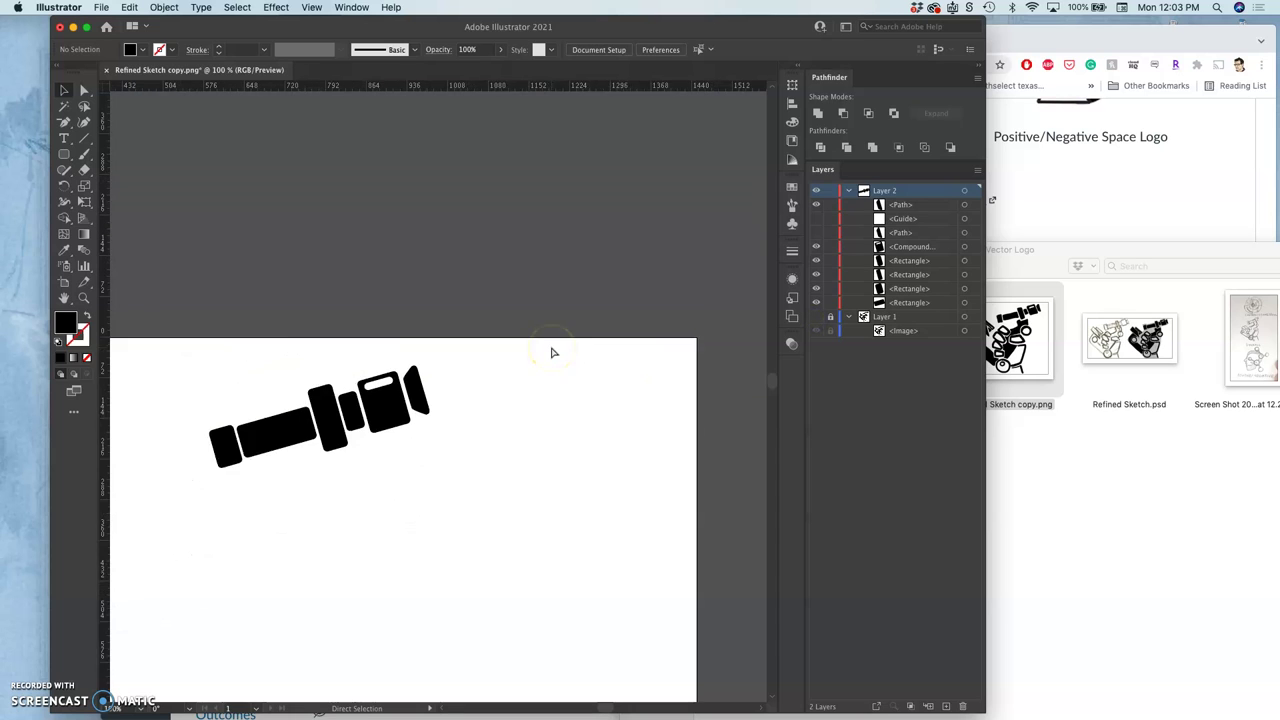
{"action": "key", "text": "super+equal"}
{"action": "key", "text": "super+equal"}
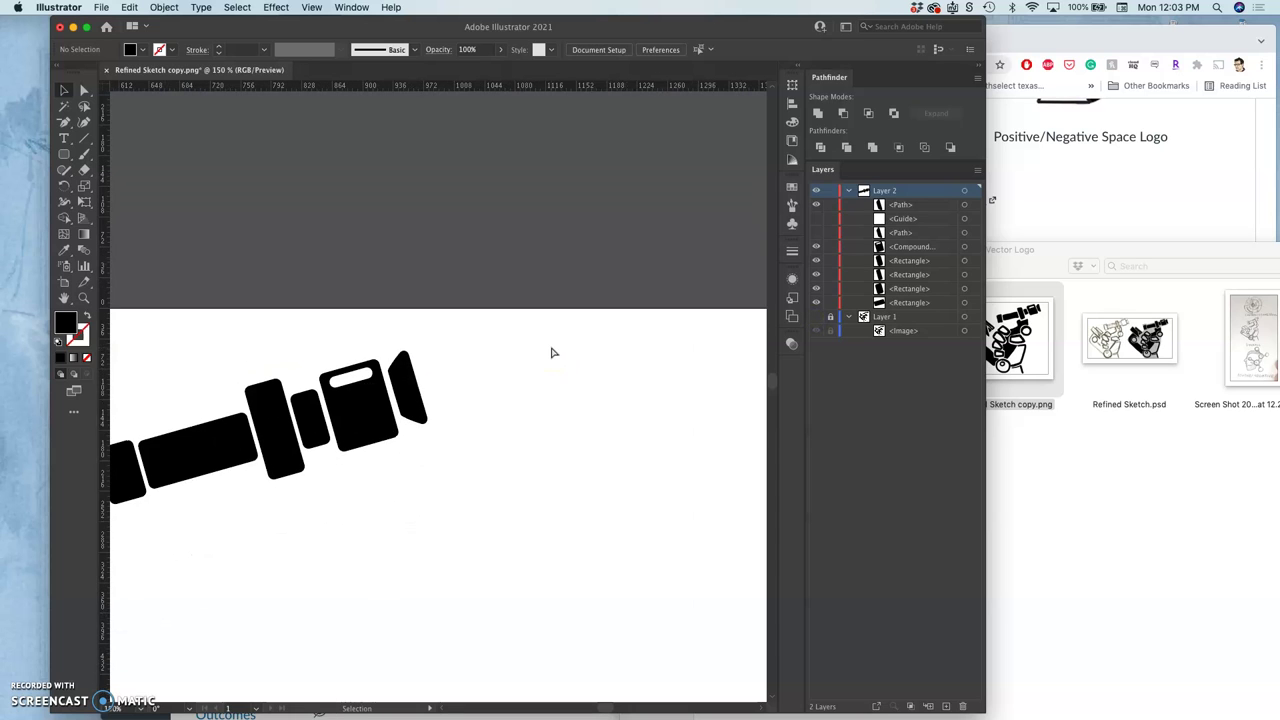
{"action": "left_click", "coordinate": [576, 349]}
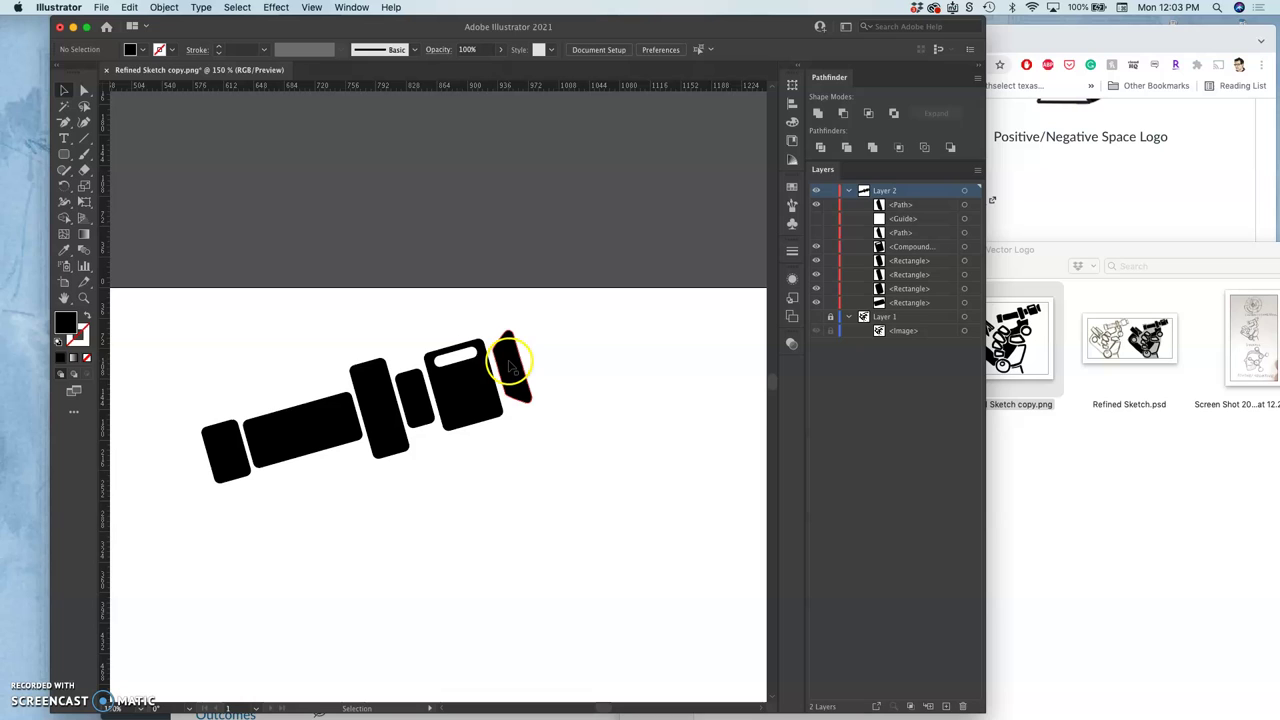
{"action": "left_click_drag", "start_coordinate": [512, 365], "coordinate": [513, 370]}
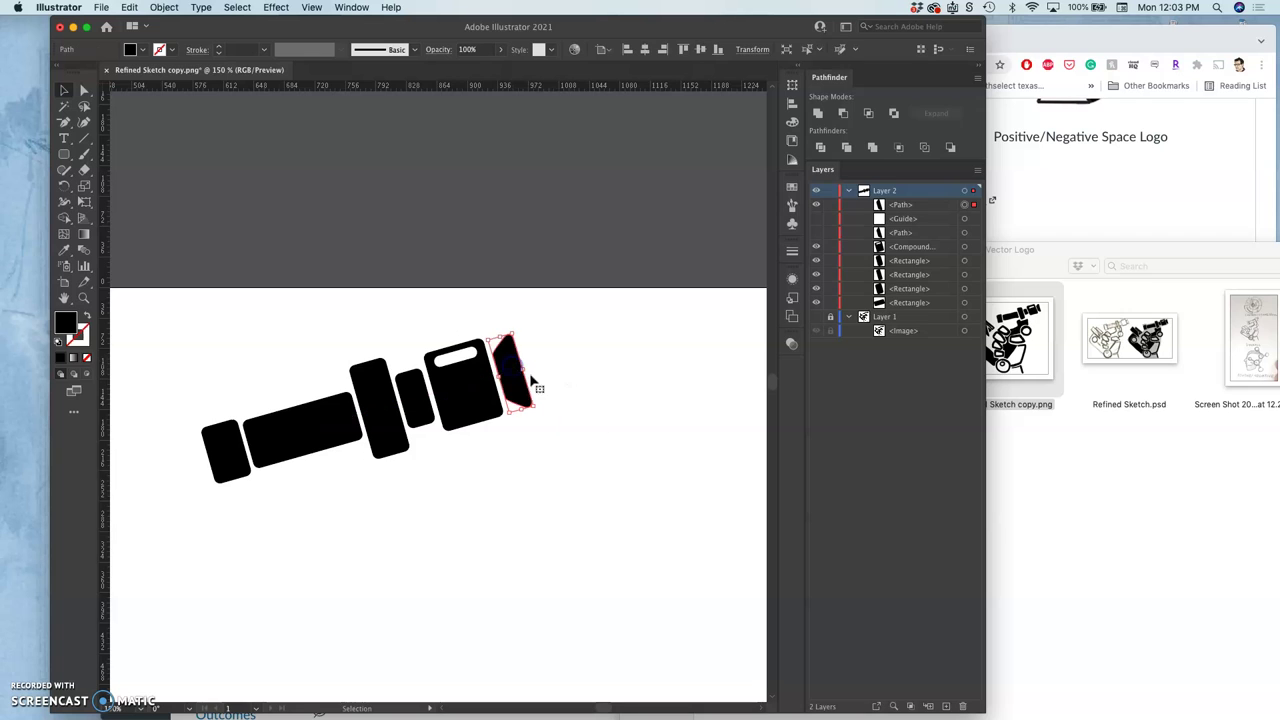
{"action": "left_click", "coordinate": [577, 429]}
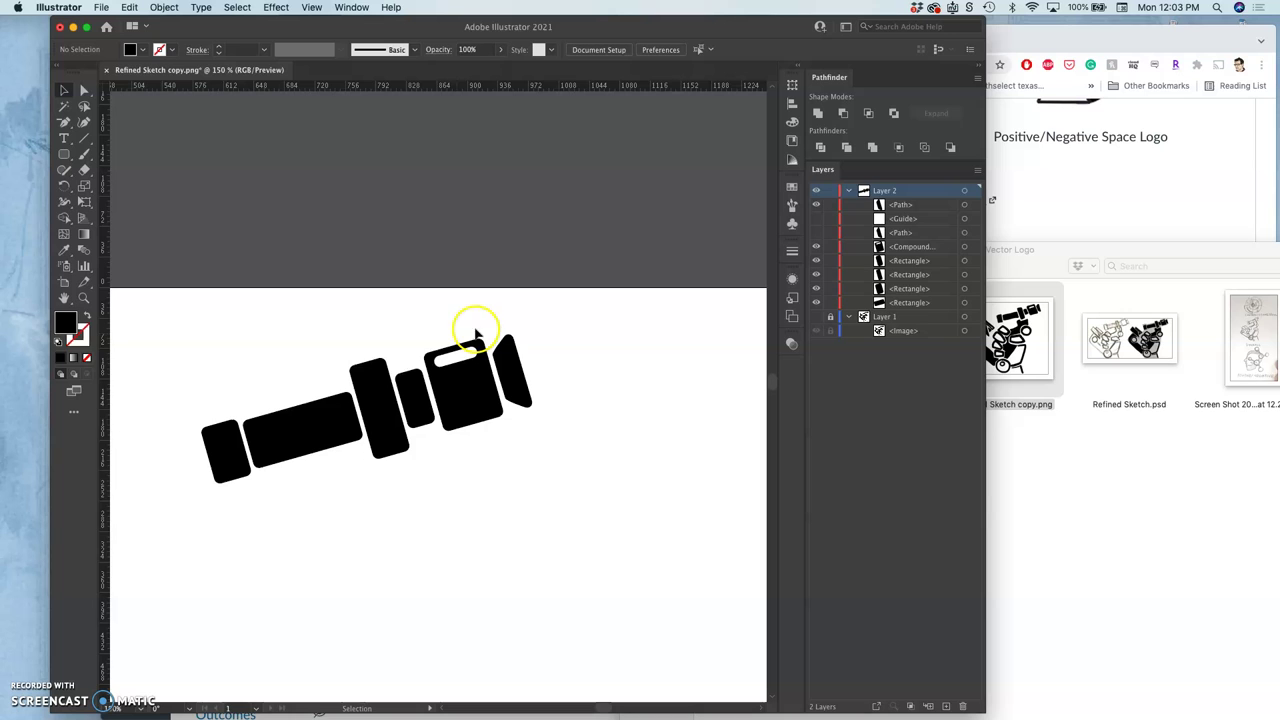
Save the logo as an AI file named 'SP22 [student name] Assign 4 Vector Logo' with default options.
{"action": "left_click", "coordinate": [106, 9]}
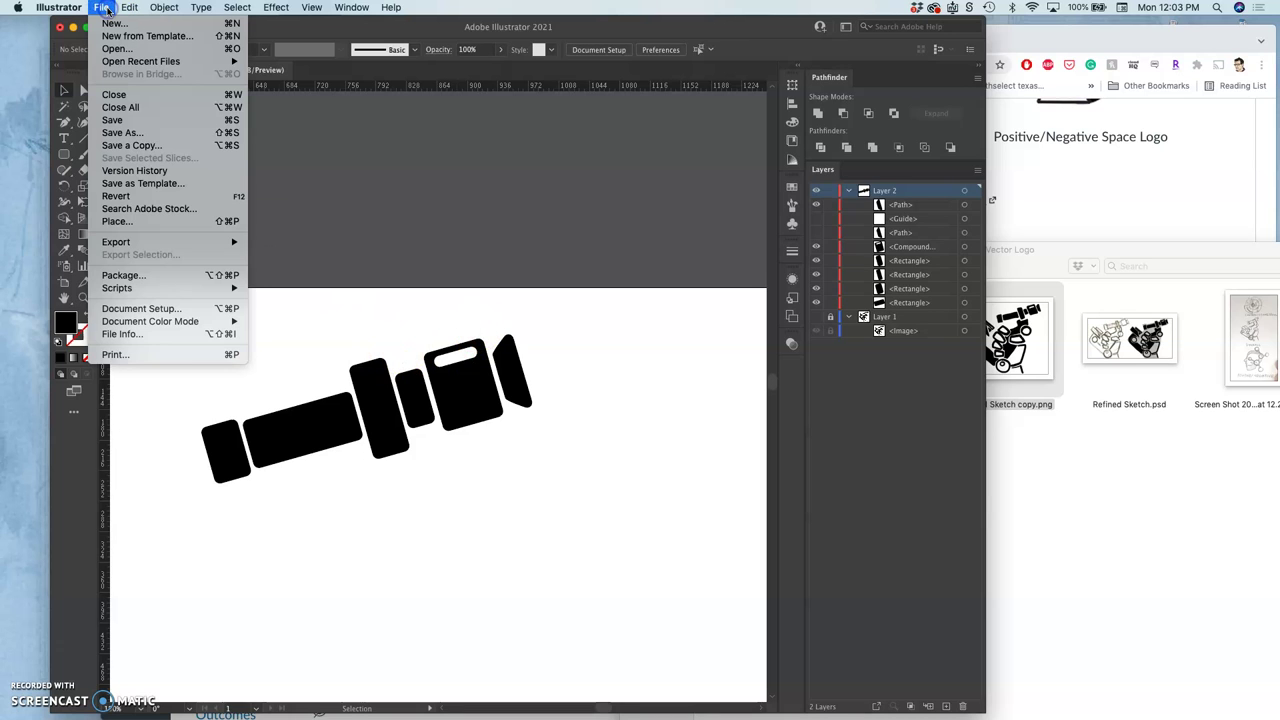
{"action": "left_click", "coordinate": [140, 133]}
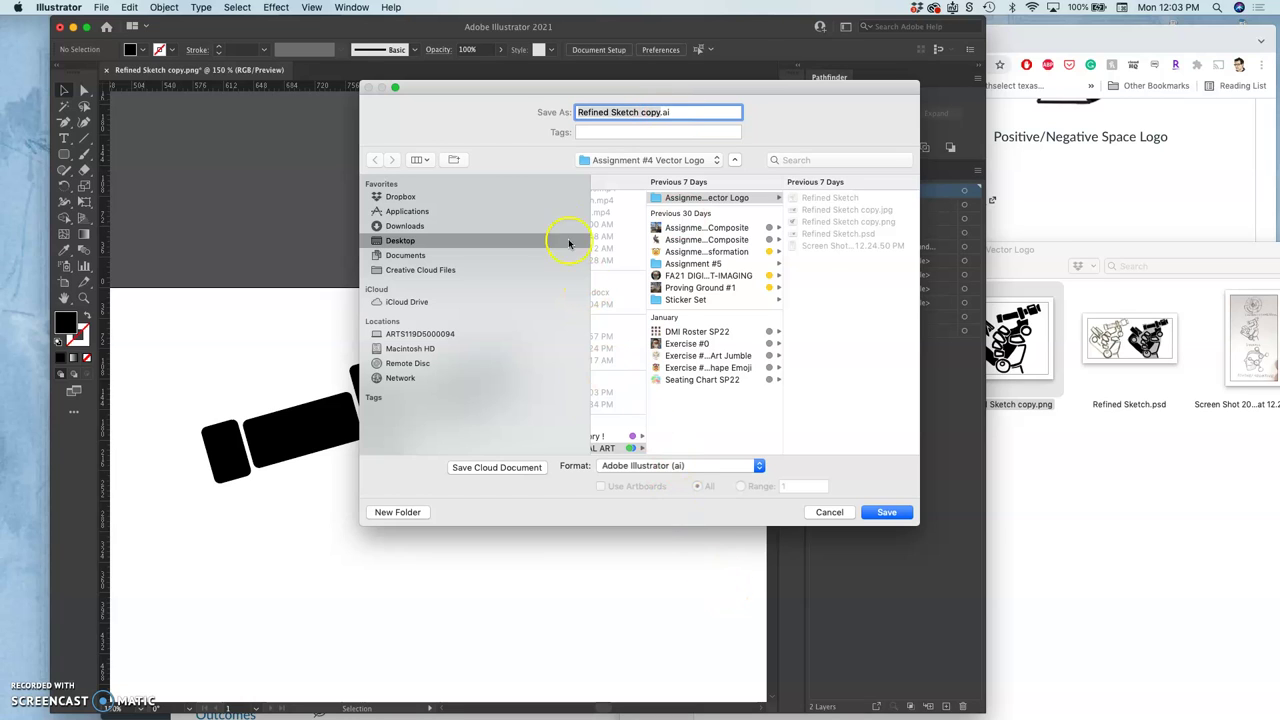
{"action": "type", "text": "S"}
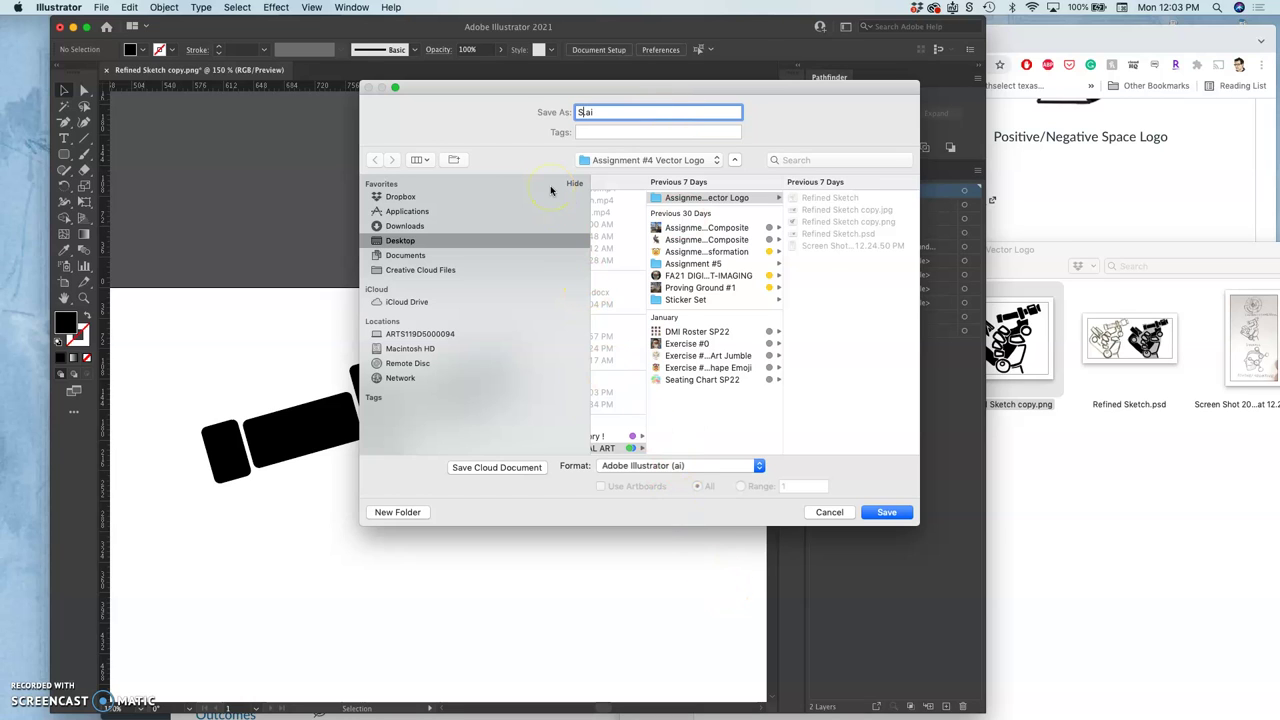
{"action": "type", "text": "P22 Karl Assign 4 Vctor Logo"}
{"action": "left_click", "coordinate": [663, 118]}
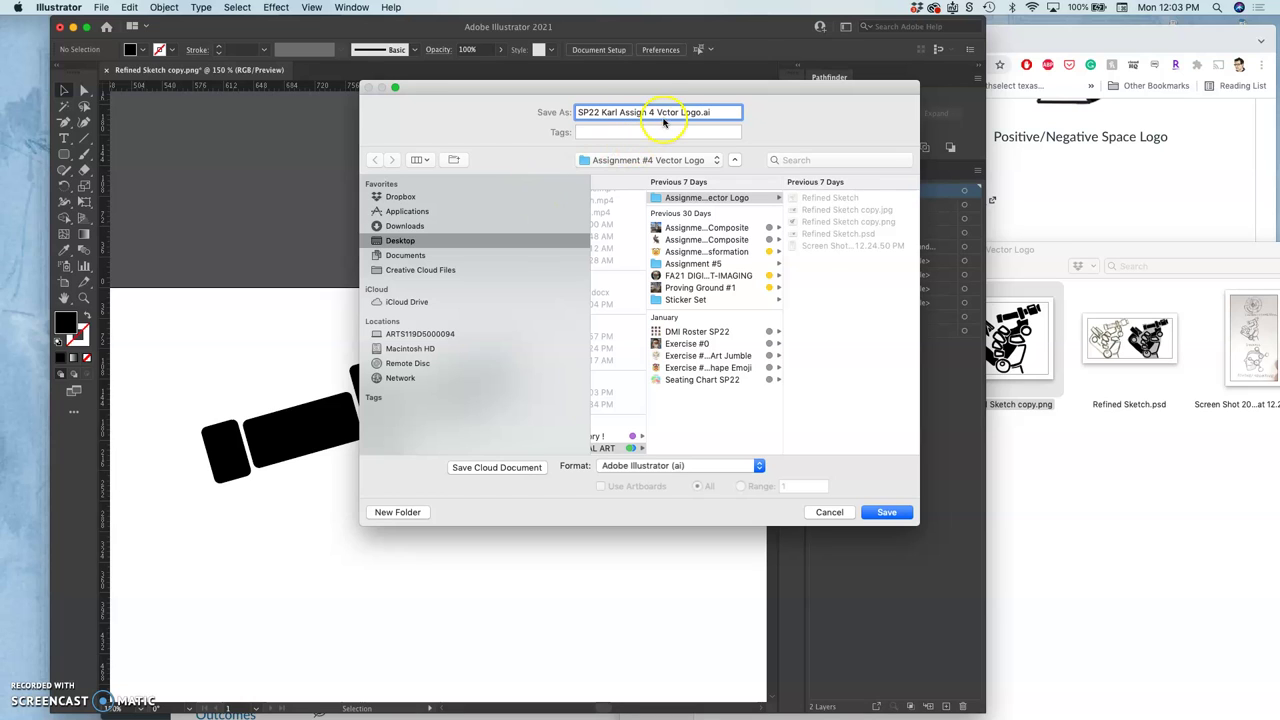
{"action": "type", "text": "e"}
{"action": "left_click", "coordinate": [888, 513]}
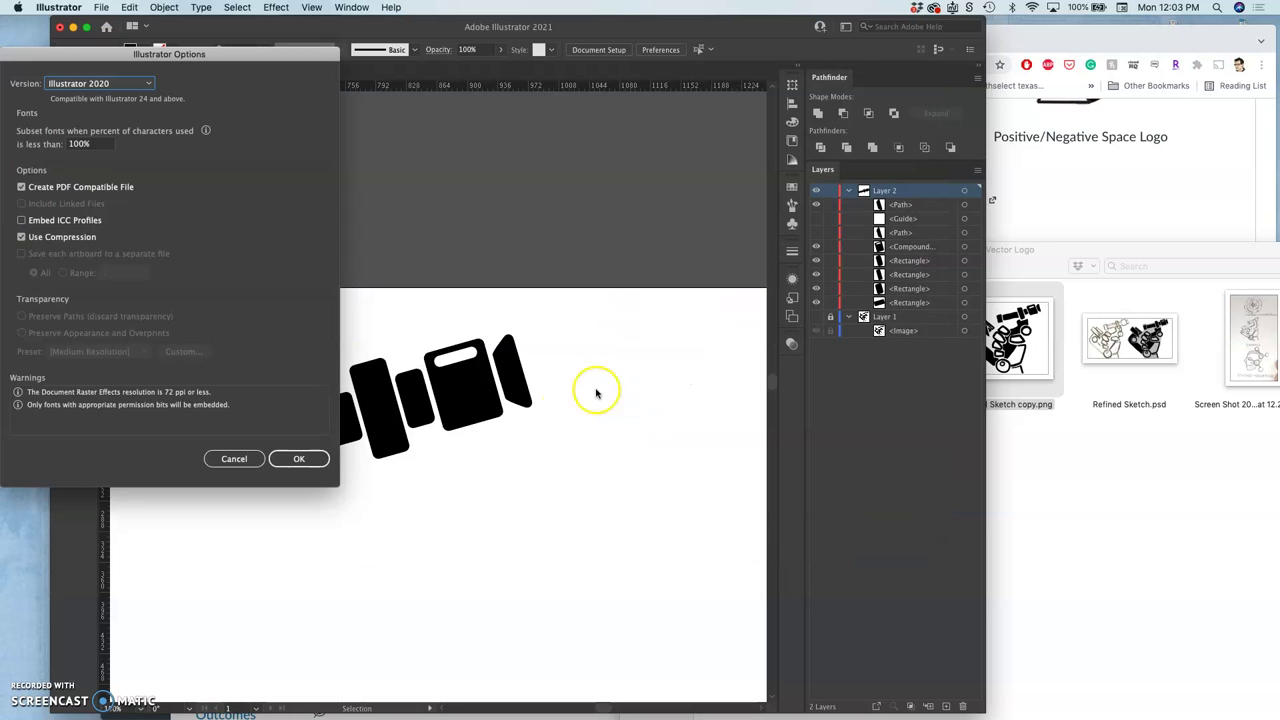
{"action": "left_click", "coordinate": [302, 460]}
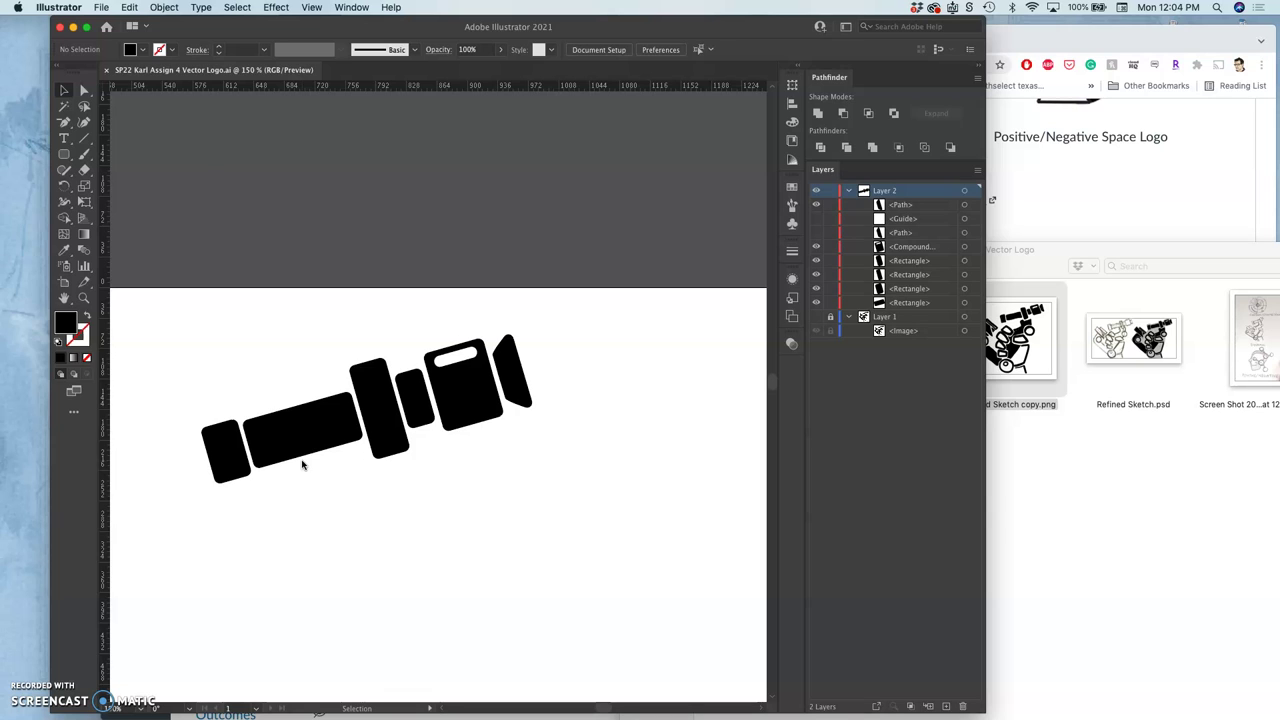
Save a copy of the logo in SVG format, accepting the default SVG options.
{"action": "left_click", "coordinate": [191, 137]}
{"action": "left_click", "coordinate": [101, 7]}
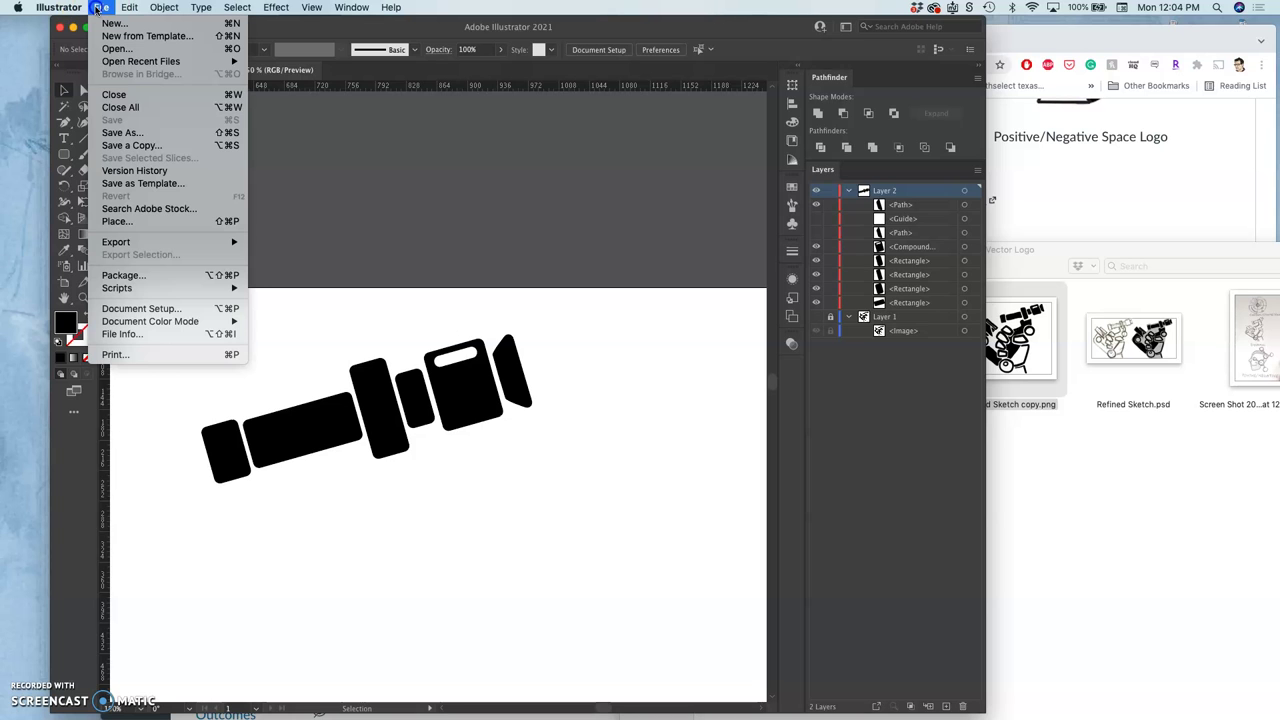
{"action": "left_click", "coordinate": [120, 133]}
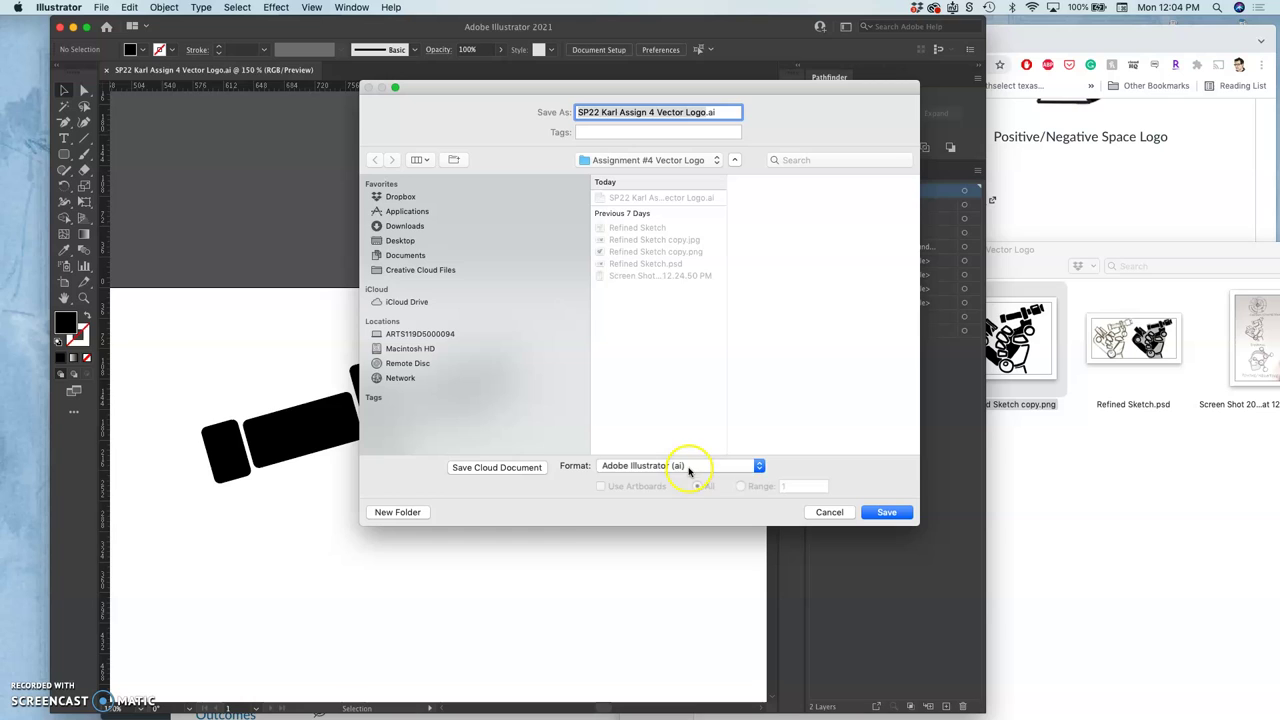
{"action": "left_click", "coordinate": [686, 466]}
{"action": "left_click", "coordinate": [628, 527]}
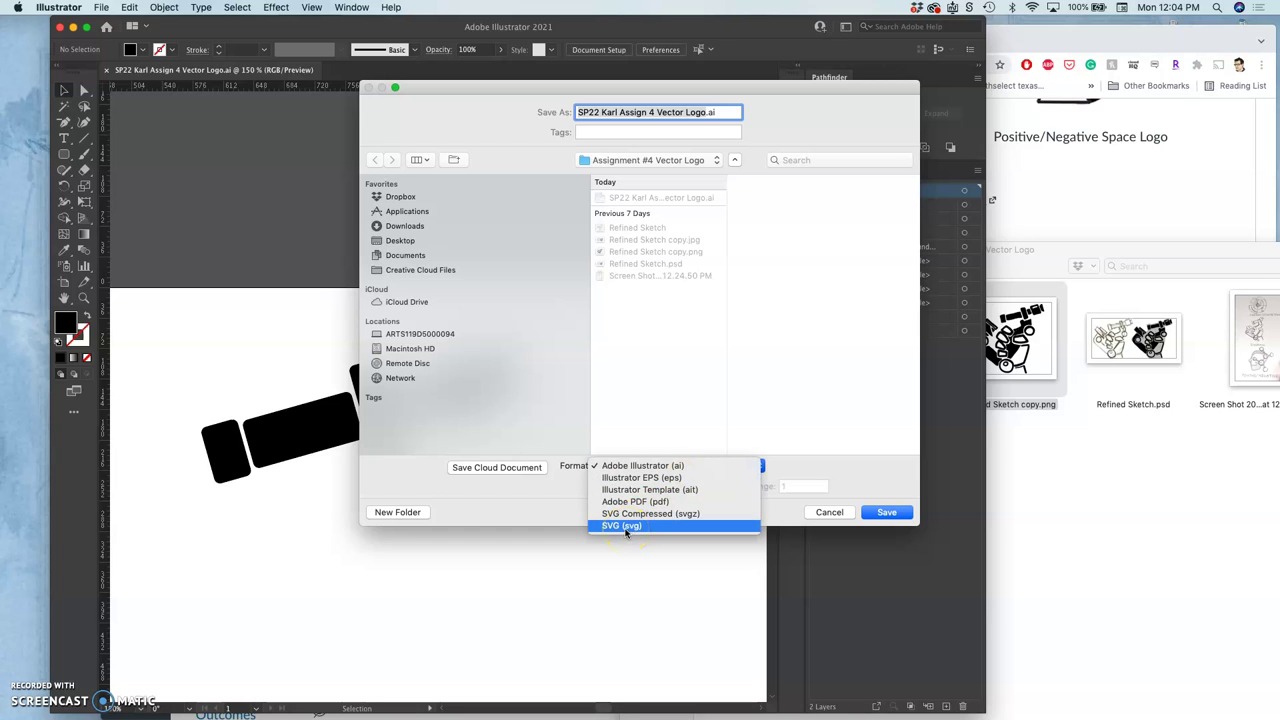
{"action": "left_click", "coordinate": [626, 527]}
{"action": "left_click", "coordinate": [887, 513]}
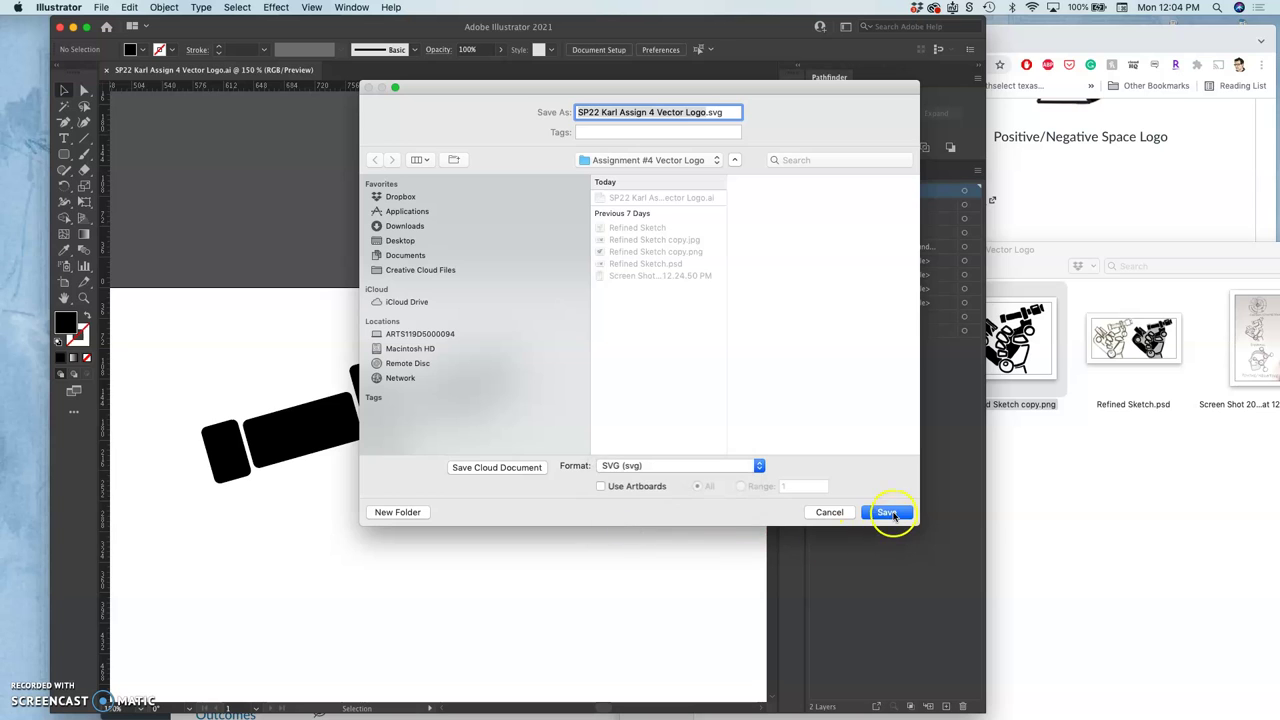
{"action": "left_click", "coordinate": [535, 437]}
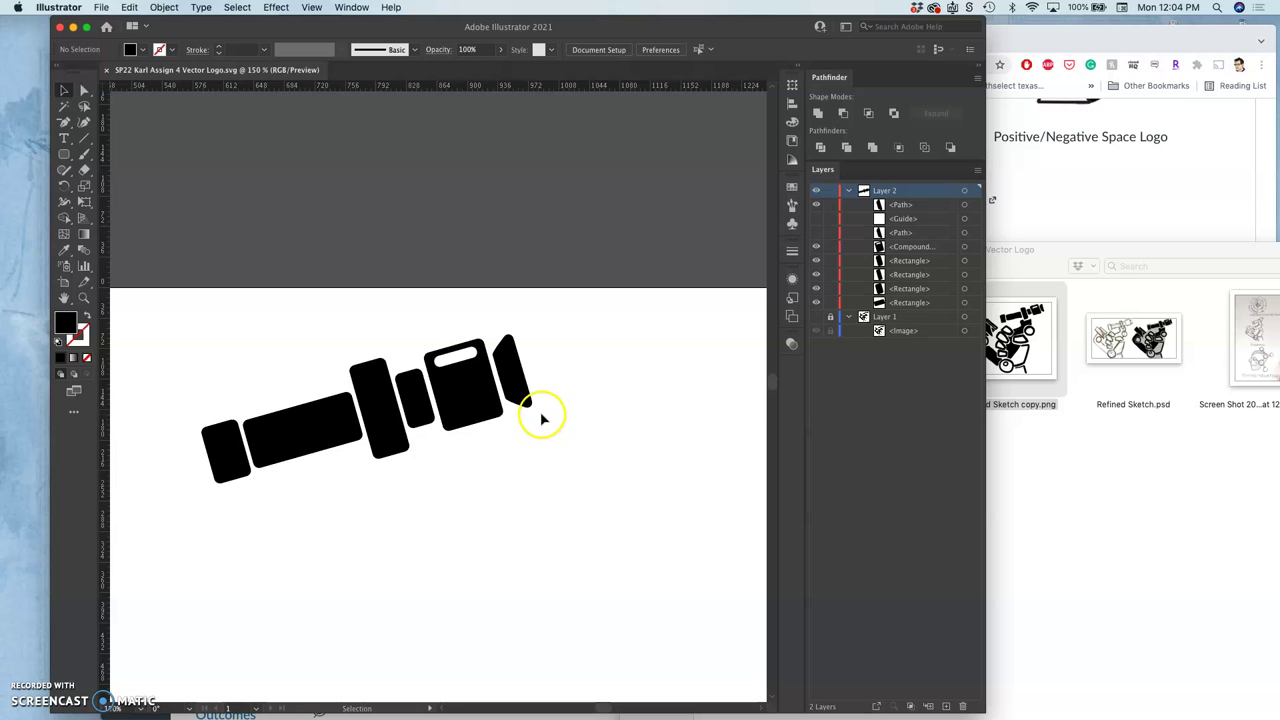
Save another copy as an Illustrator EPS file with the default EPS options.
{"action": "left_click", "coordinate": [104, 9]}
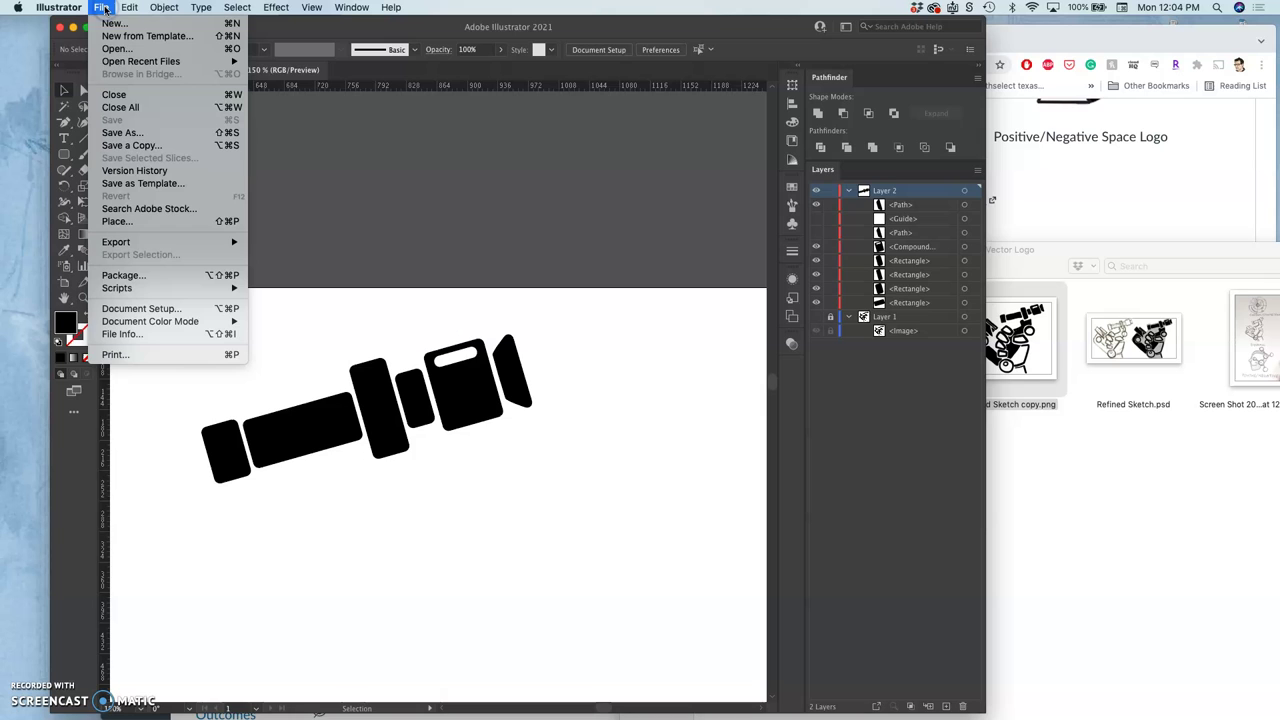
{"action": "left_click", "coordinate": [121, 134]}
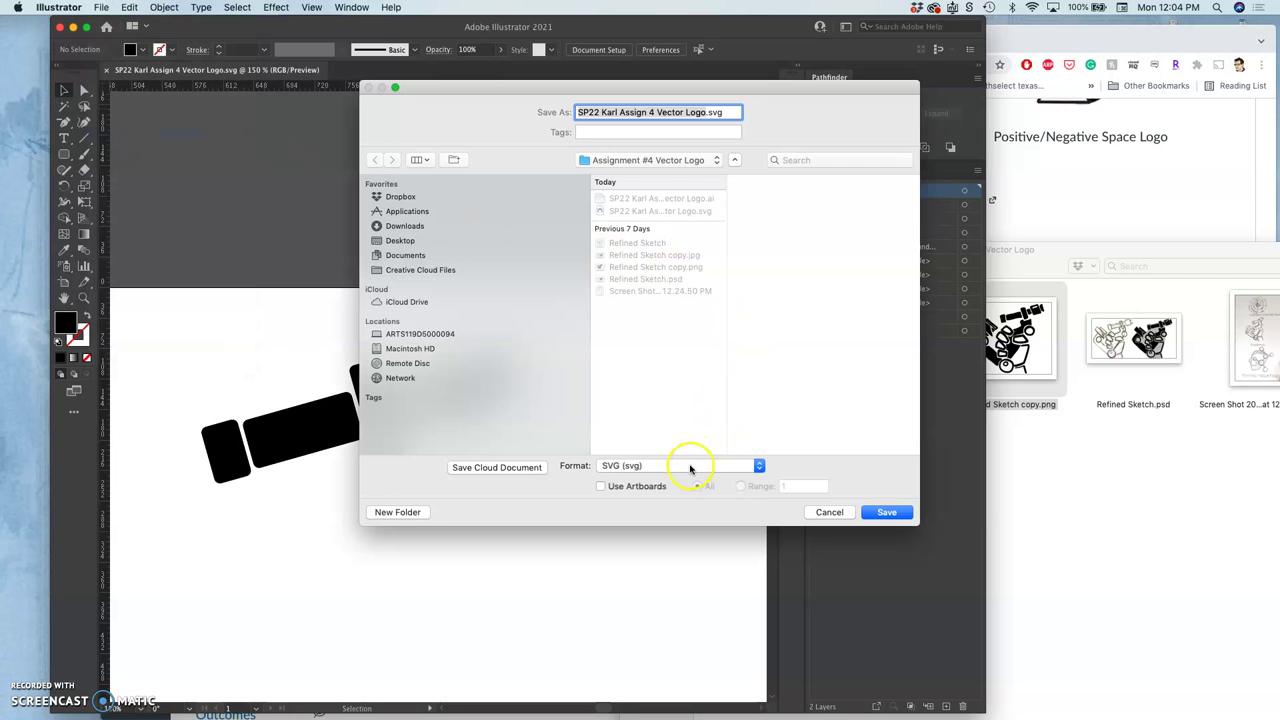
{"action": "left_click", "coordinate": [689, 468]}
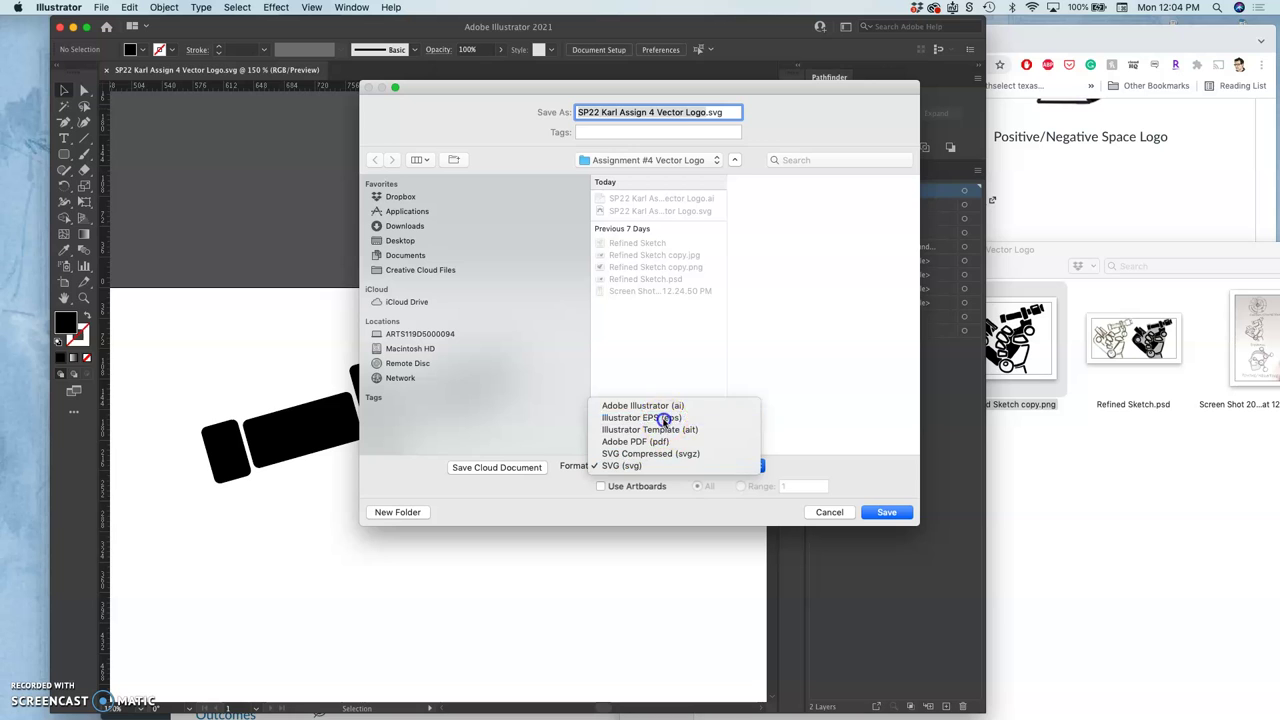
{"action": "left_click", "coordinate": [663, 418]}
{"action": "left_click", "coordinate": [887, 513]}
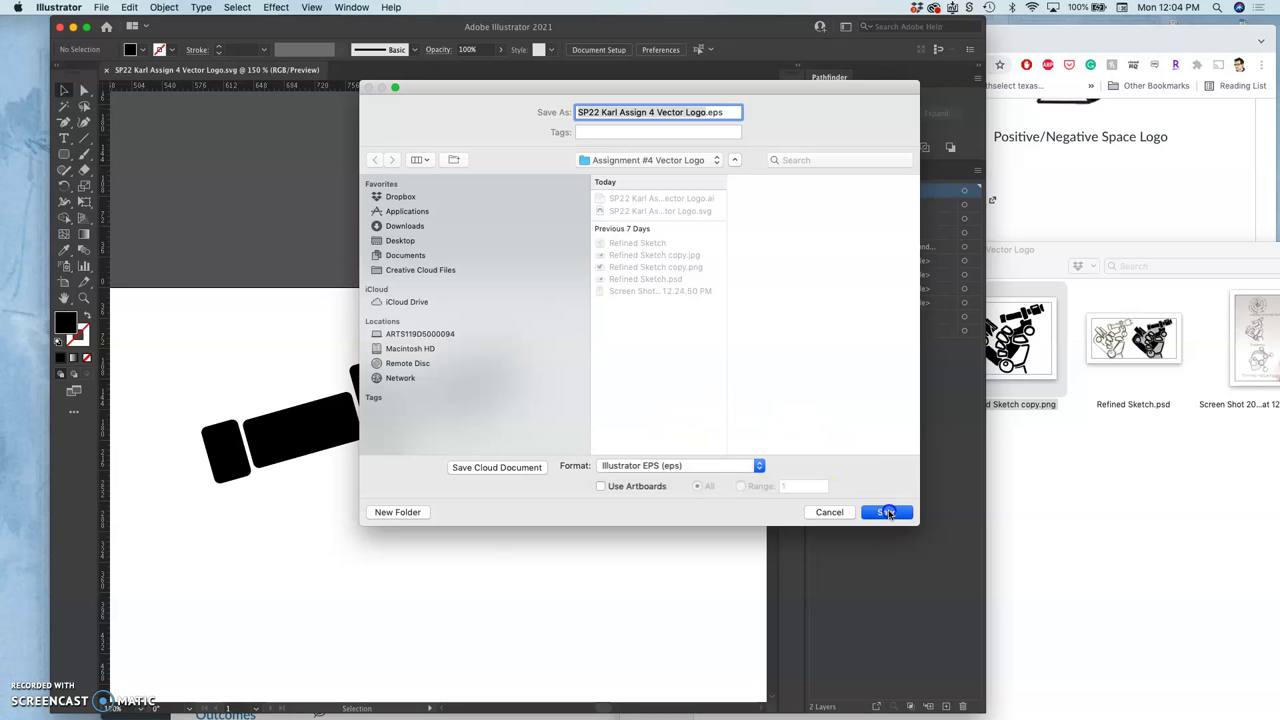
{"action": "left_click", "coordinate": [298, 458]}
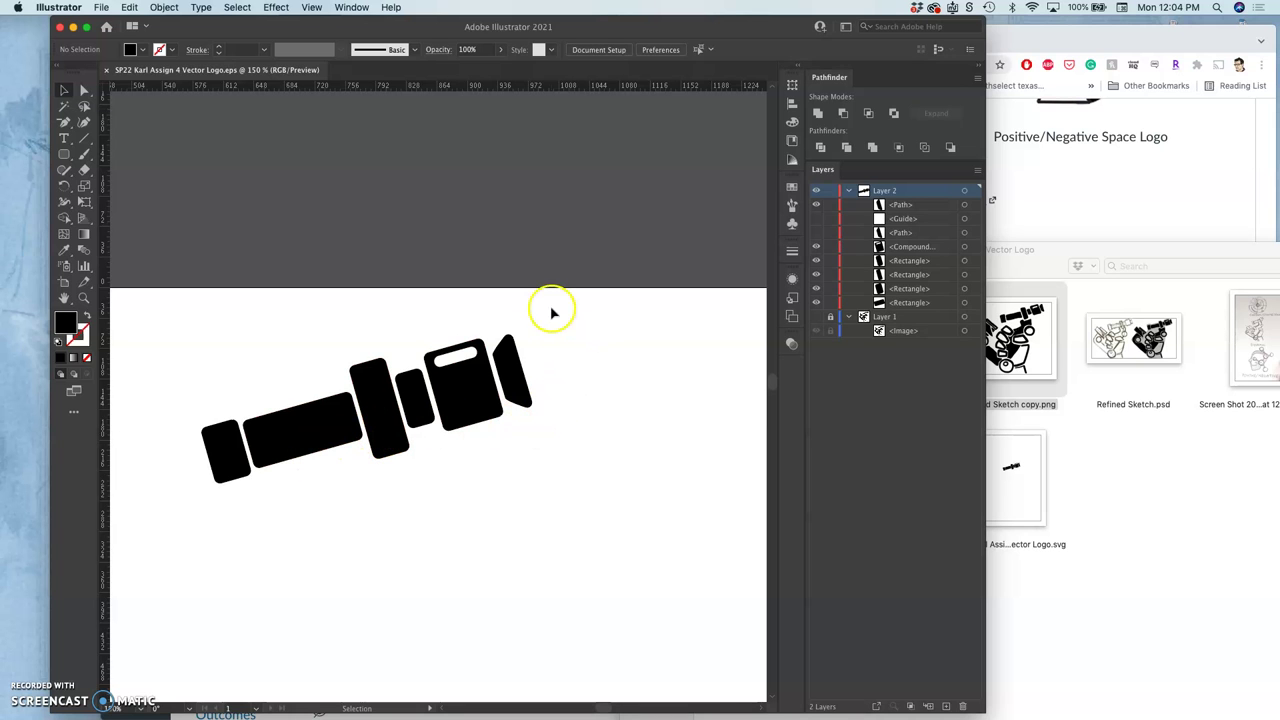
Hide Illustrator, scroll the Canvas assignment to the Vectr tutorial, and open the Vectr.com link.
{"action": "left_click", "coordinate": [73, 27]}
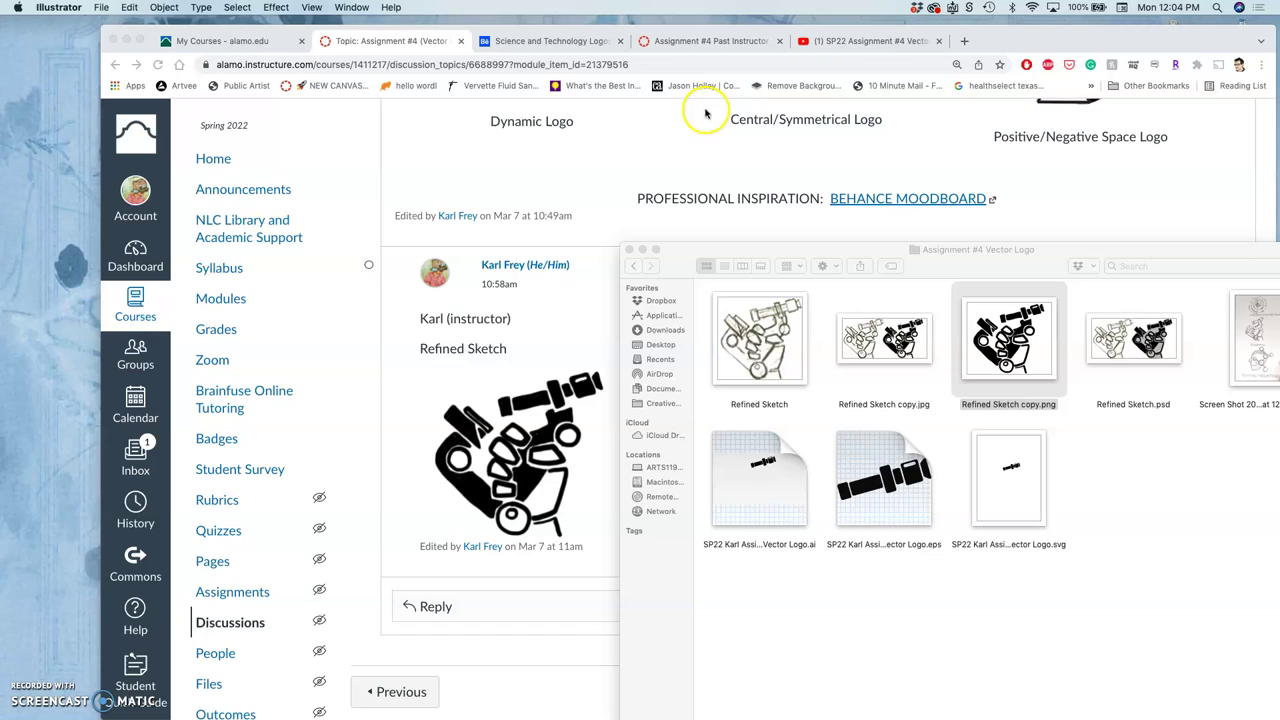
{"action": "left_click", "coordinate": [596, 176]}
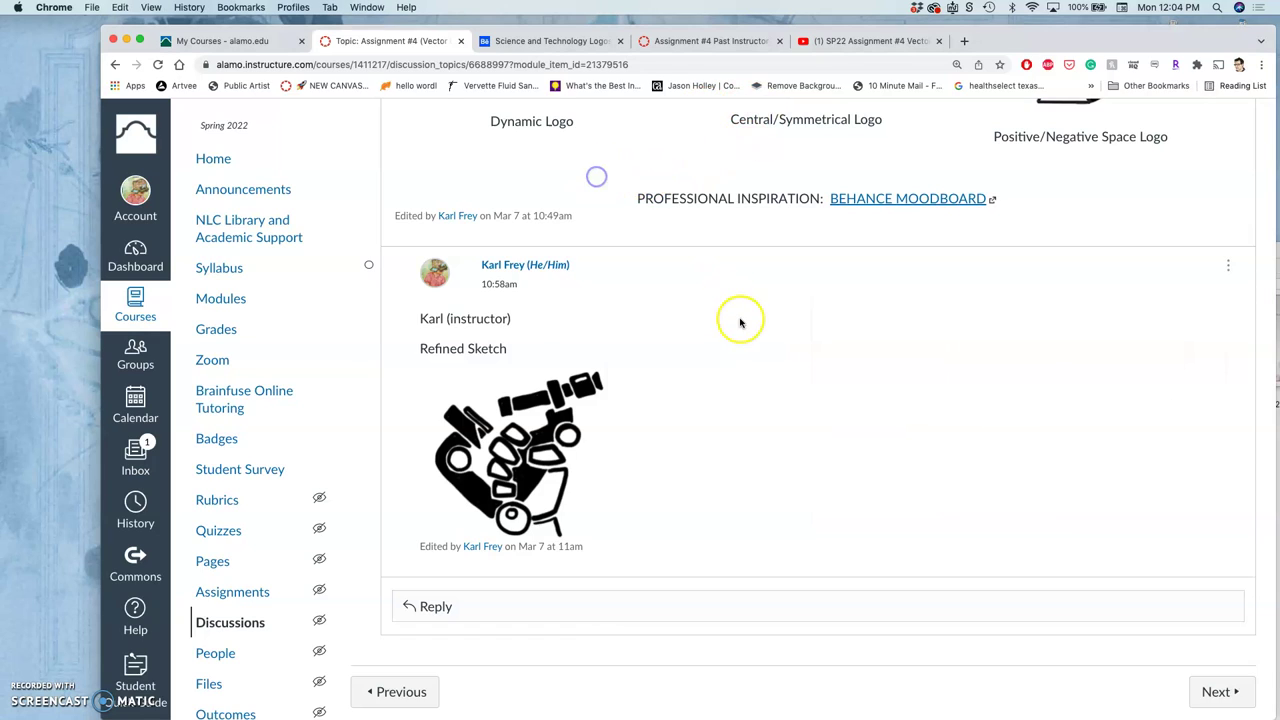
{"action": "scroll", "coordinate": [740, 322], "scroll_direction": "up", "scroll_amount": 20}
{"action": "scroll", "coordinate": [740, 322], "scroll_direction": "down", "scroll_amount": 5}
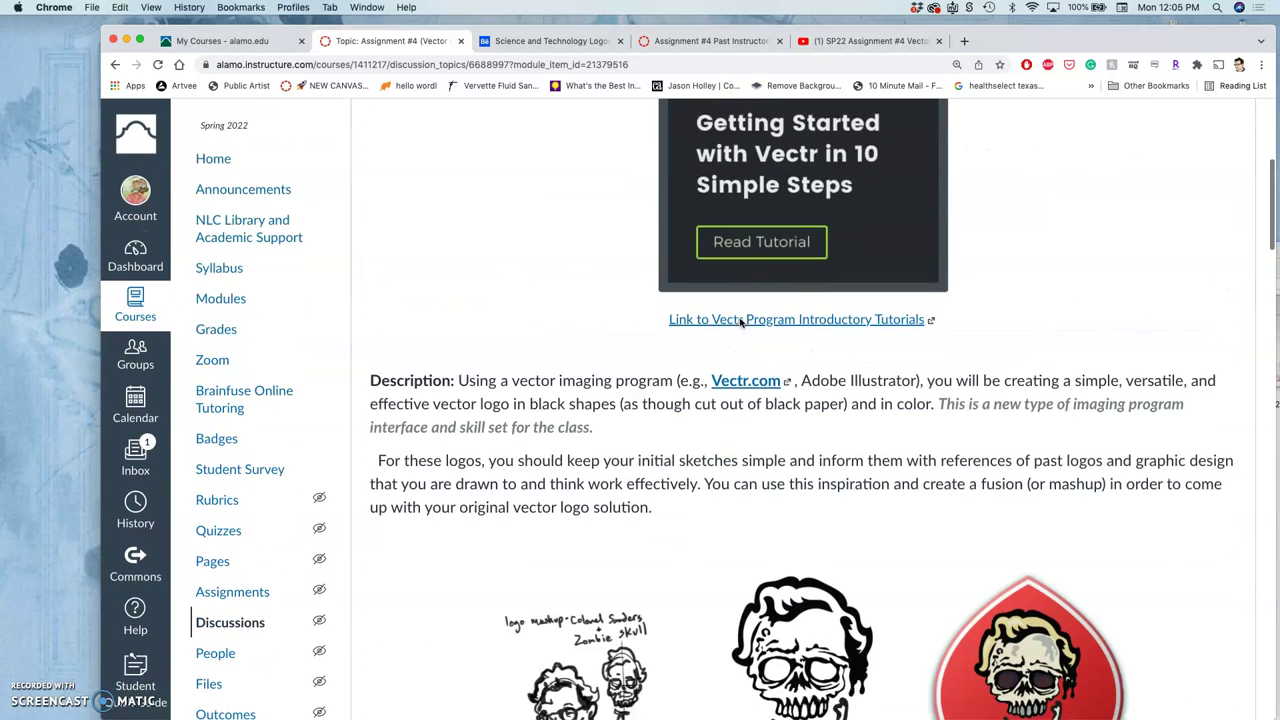
{"action": "scroll", "coordinate": [740, 322], "scroll_direction": "down", "scroll_amount": 2}
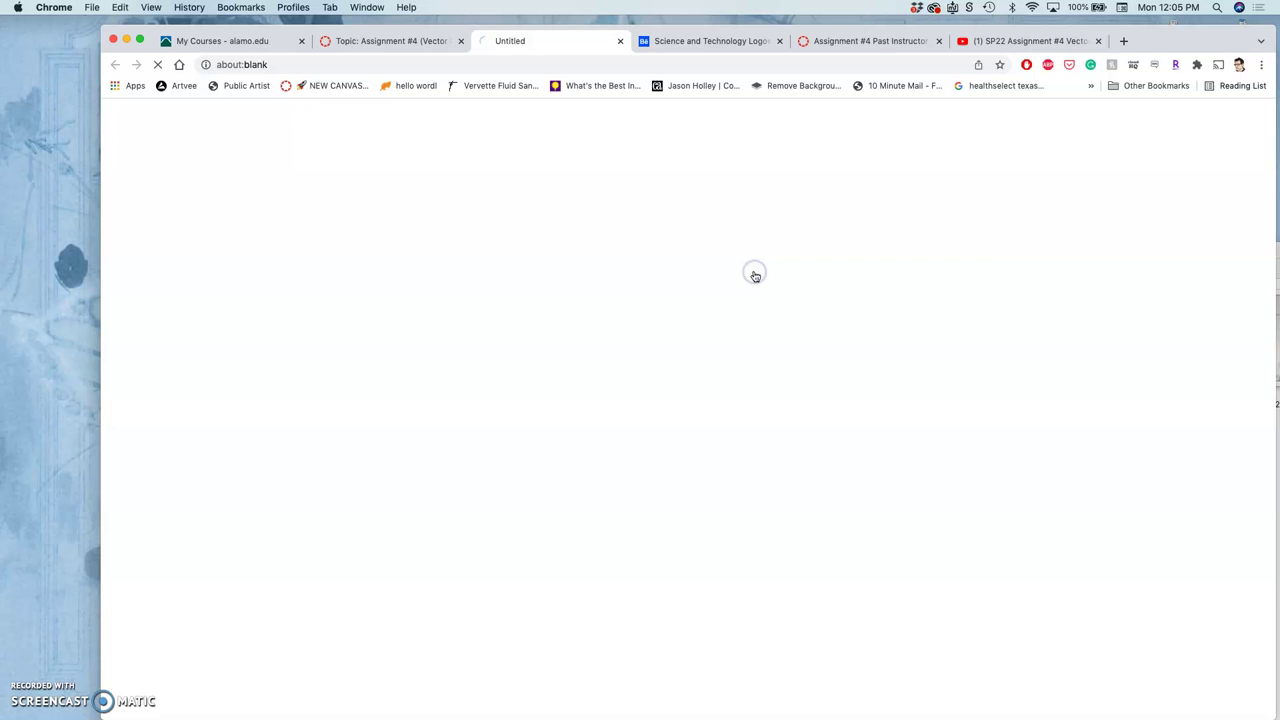
{"action": "left_click_drag", "start_coordinate": [1188, 43], "coordinate": [1122, 20]}
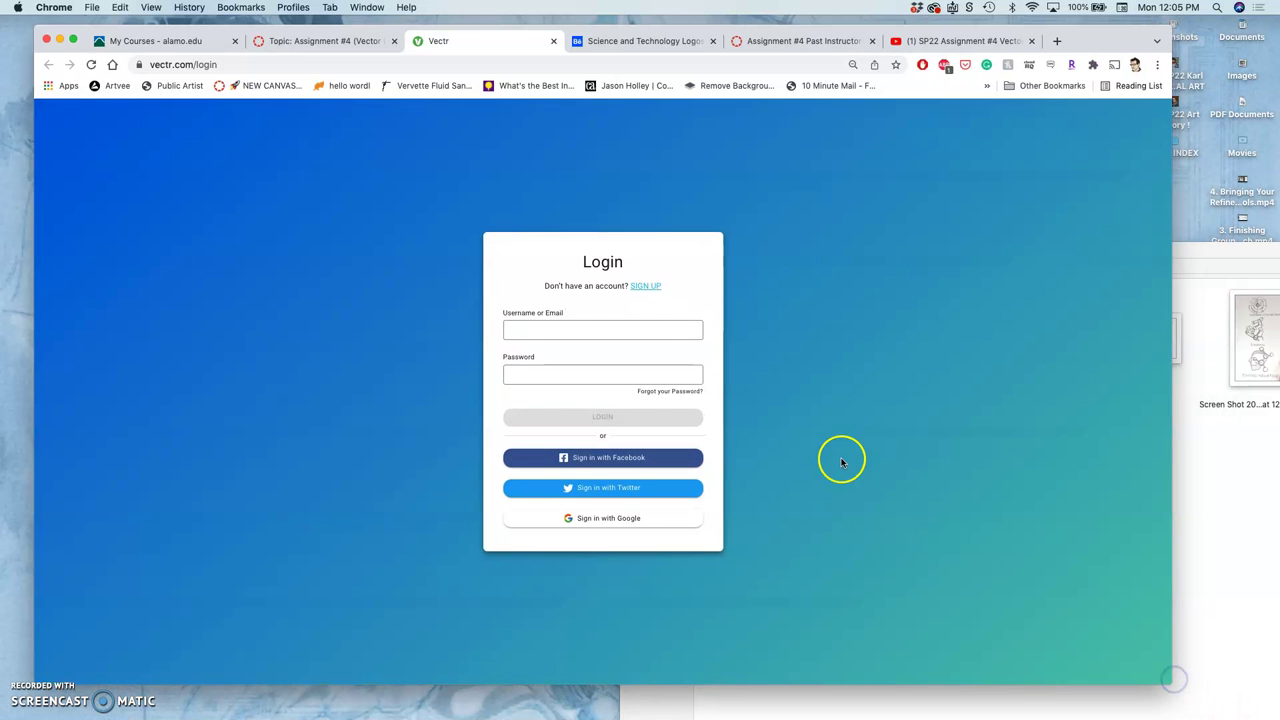
Sign in to Vectr with the Google account and bring up the dashboard's OPEN file dialog.
{"action": "left_click", "coordinate": [595, 522]}
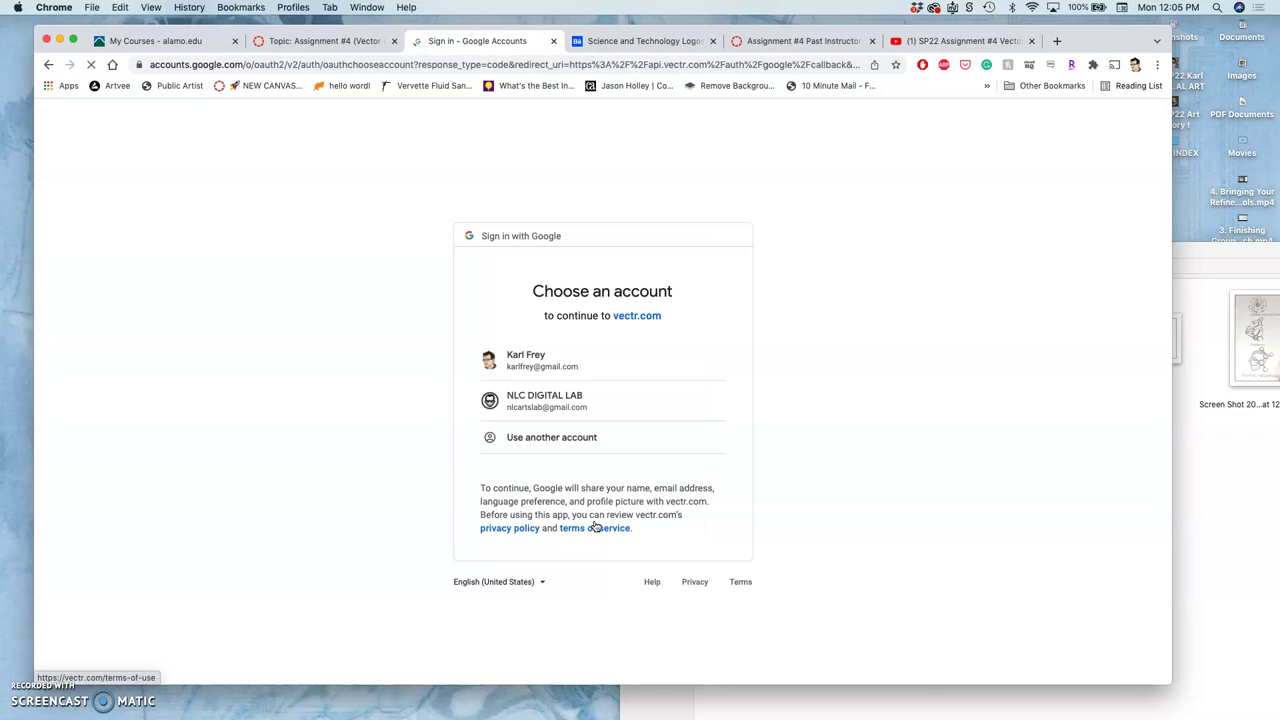
{"action": "left_click", "coordinate": [517, 361]}
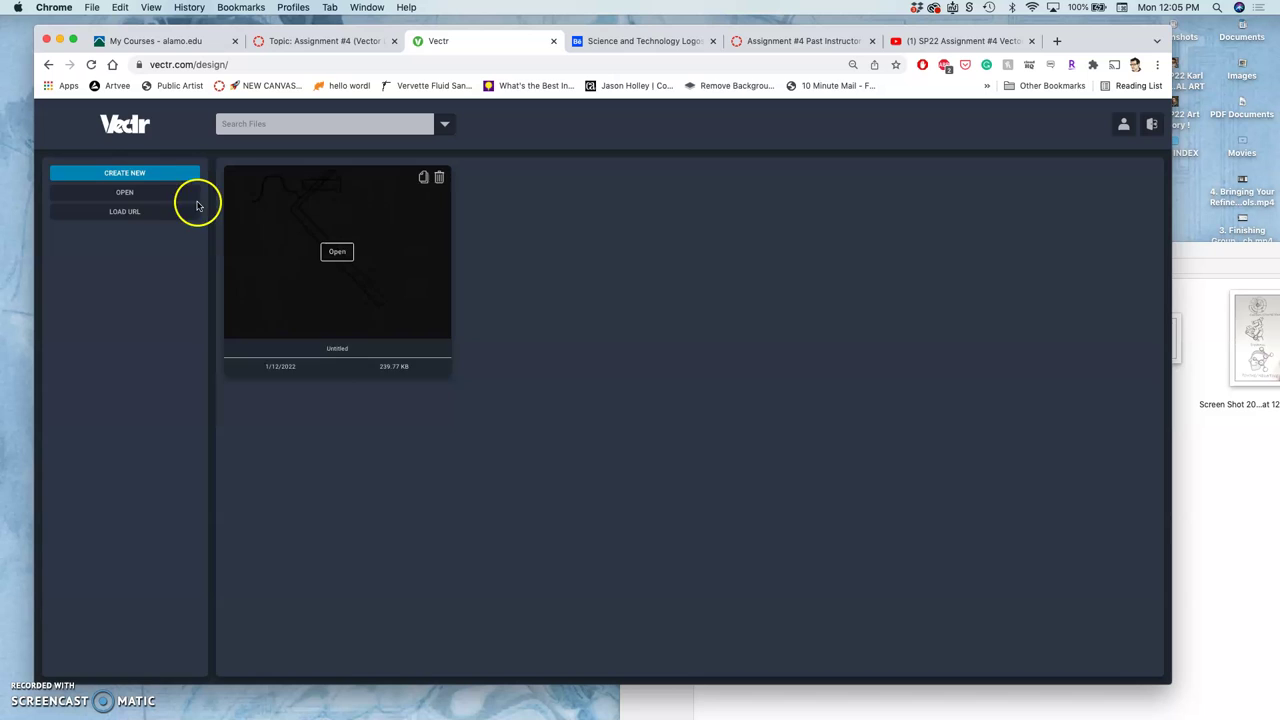
{"action": "left_click", "coordinate": [140, 176]}
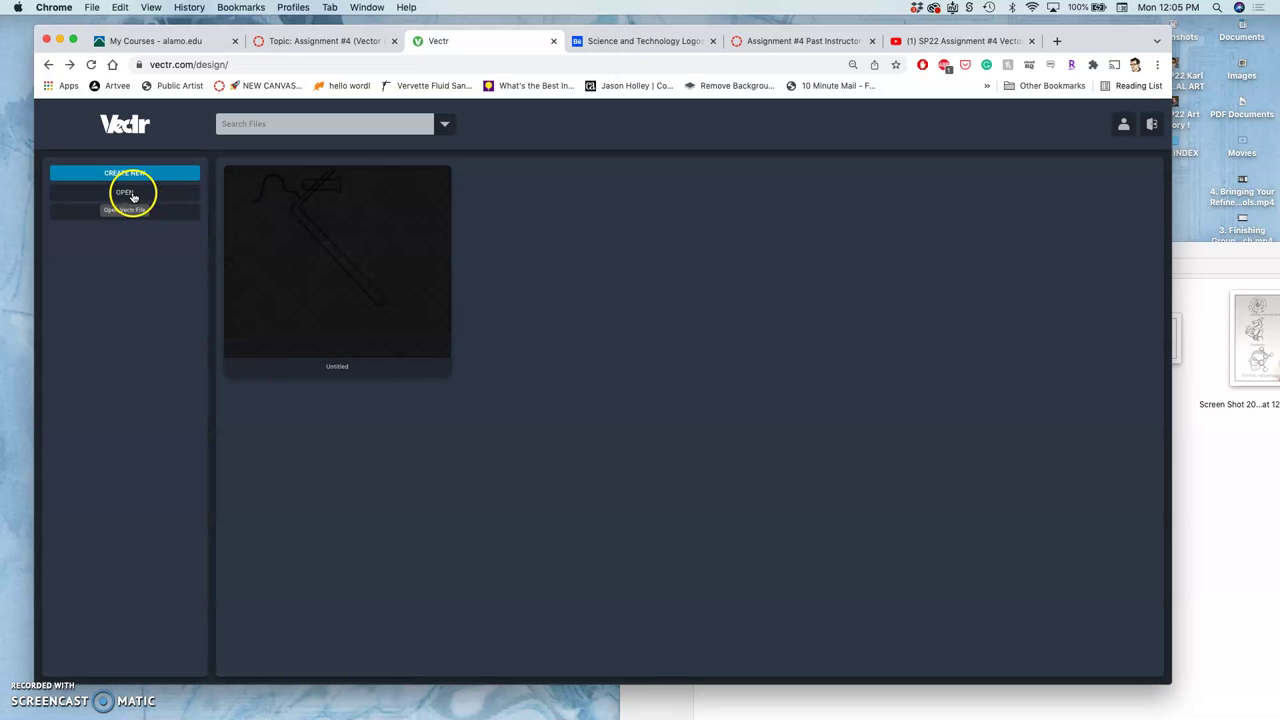
{"action": "left_click", "coordinate": [129, 193]}
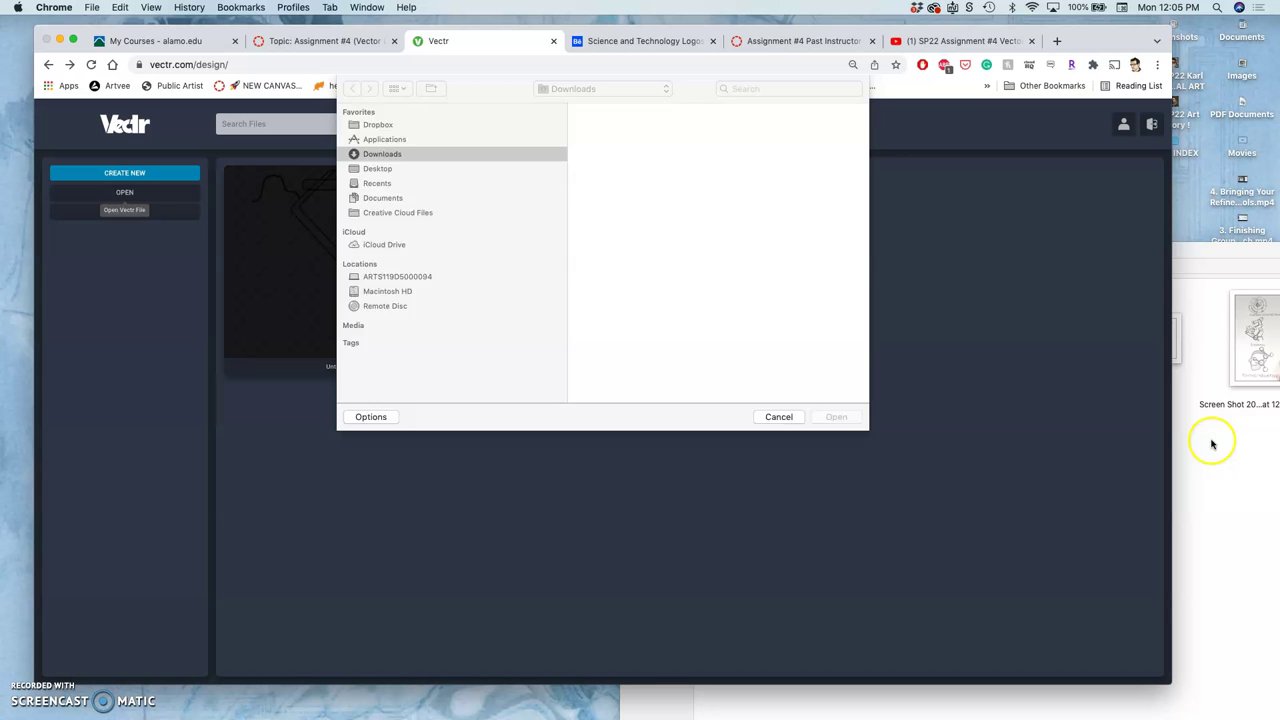
{"action": "left_click", "coordinate": [1247, 476]}
Reposition the assignment folder window and browse the saved AI, EPS and SVG logo previews.
{"action": "left_click_drag", "start_coordinate": [1137, 258], "coordinate": [940, 222]}
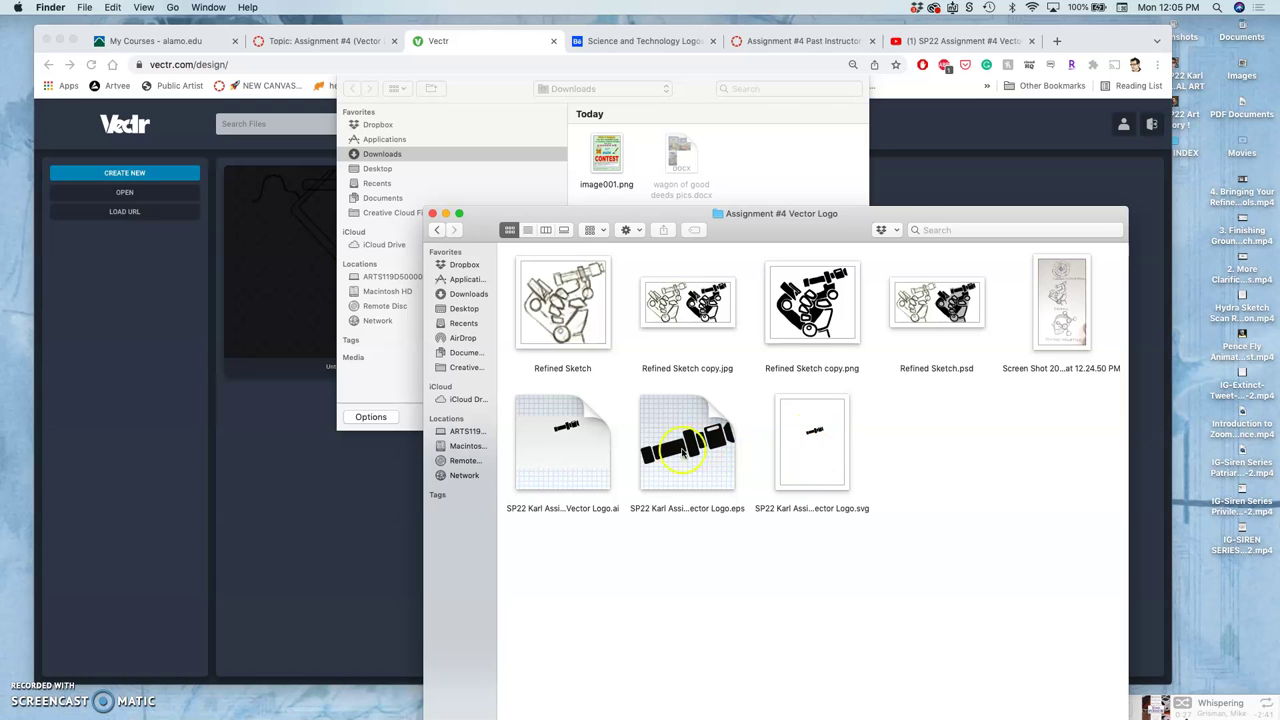
{"action": "scroll", "coordinate": [636, 479], "scroll_direction": "up", "scroll_amount": 5}
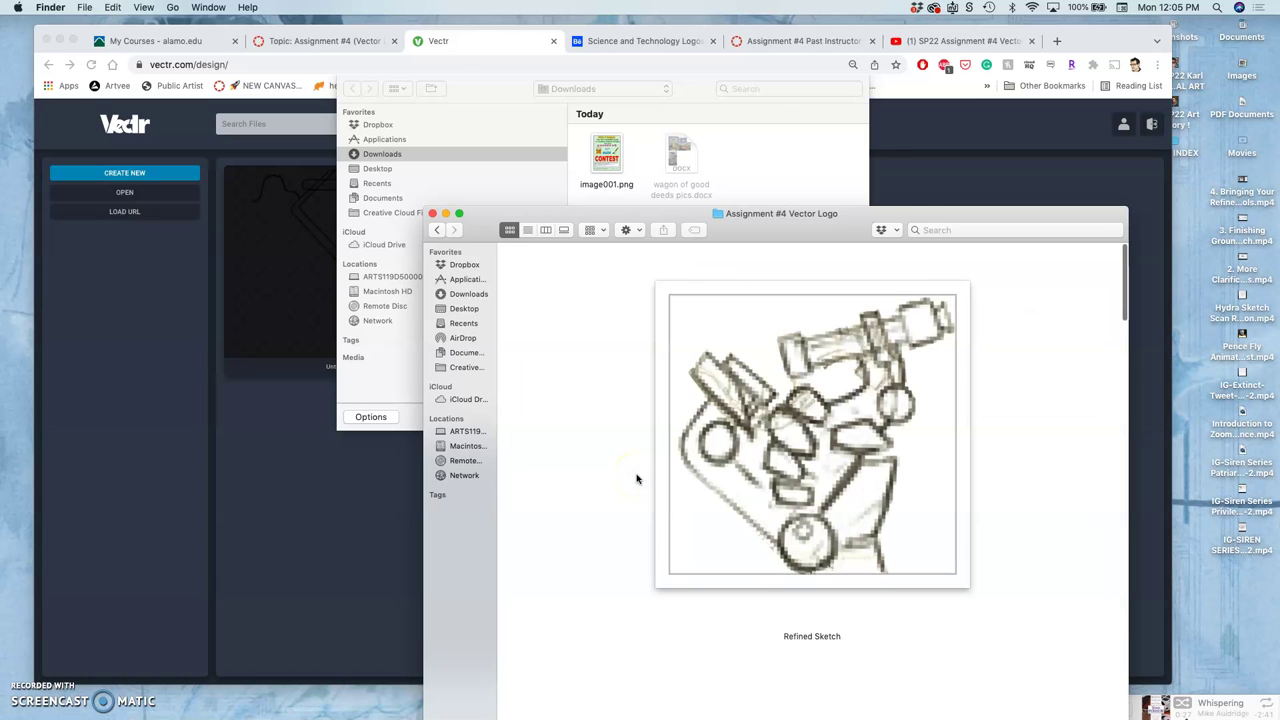
{"action": "scroll", "coordinate": [636, 479], "scroll_direction": "down", "scroll_amount": 15}
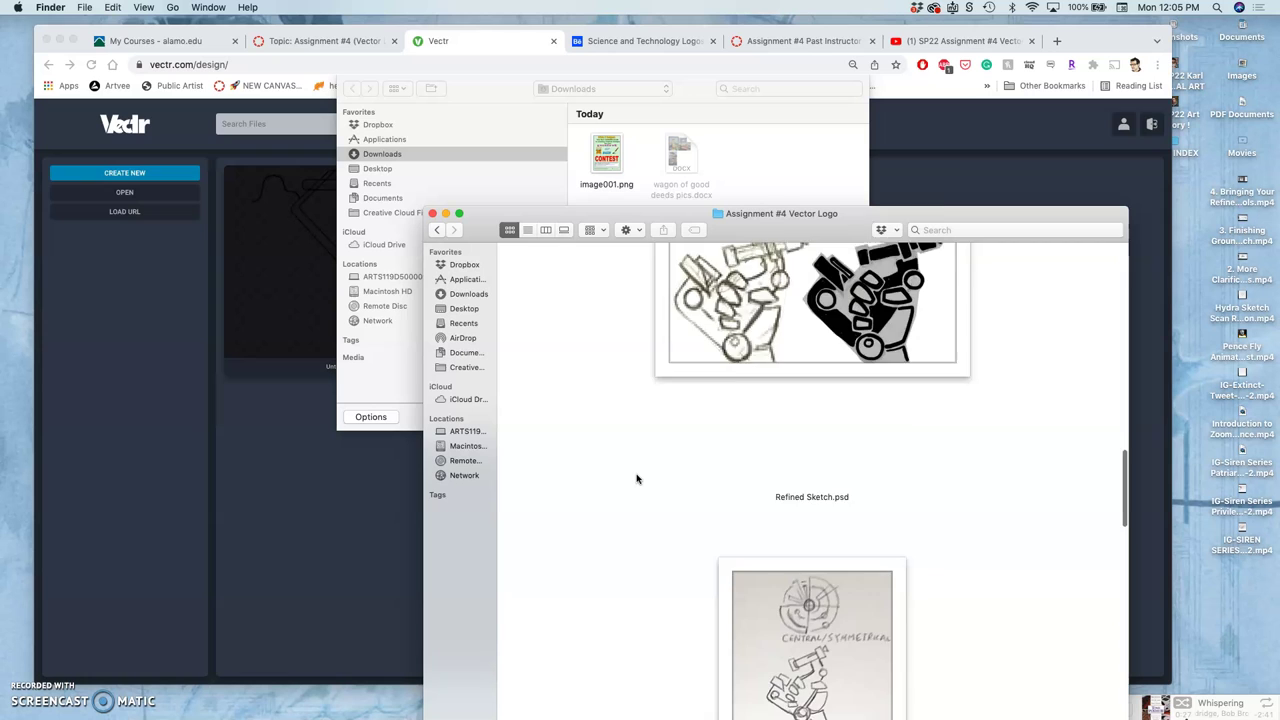
{"action": "scroll", "coordinate": [636, 479], "scroll_direction": "down", "scroll_amount": 12}
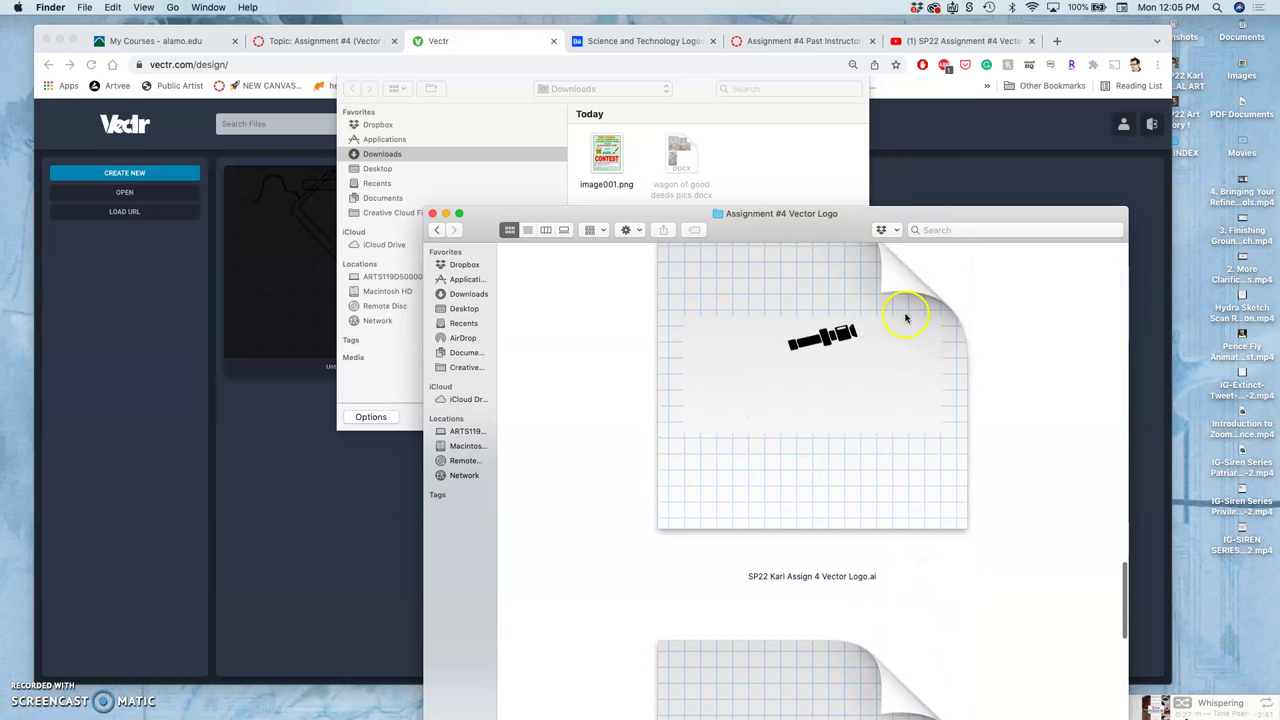
{"action": "scroll", "coordinate": [862, 383], "scroll_direction": "down", "scroll_amount": 5}
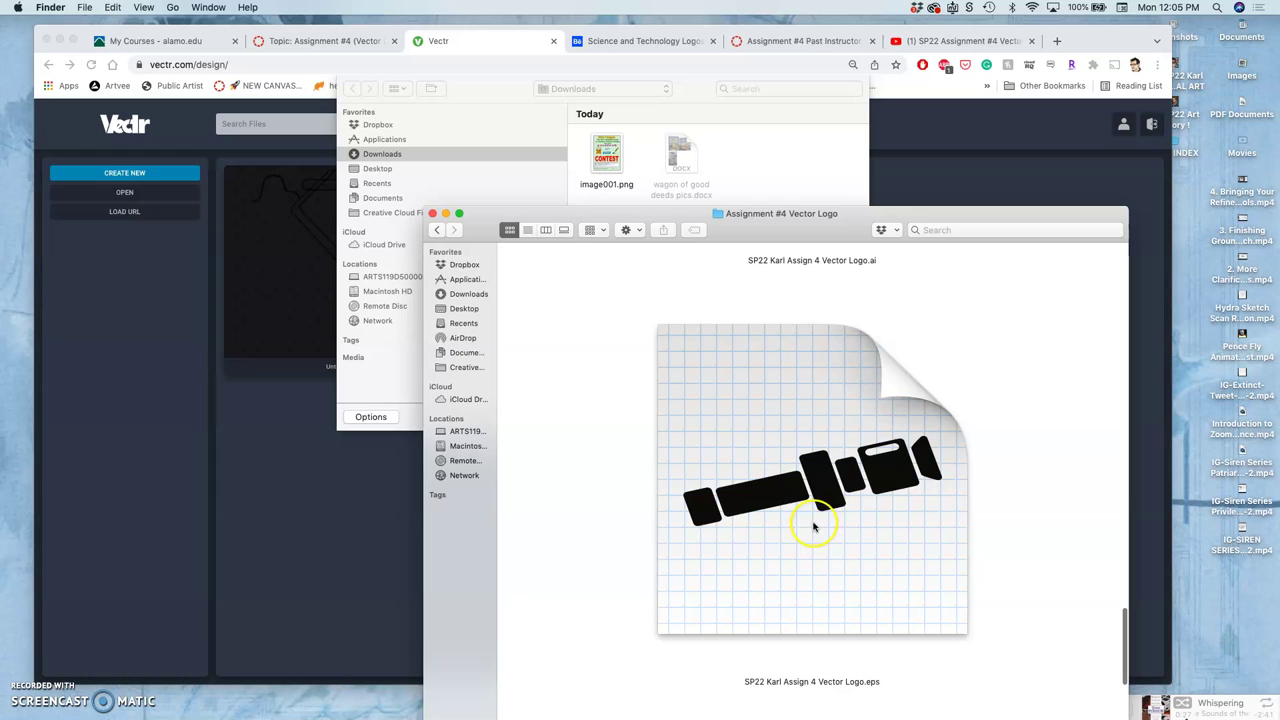
{"action": "scroll", "coordinate": [894, 514], "scroll_direction": "down", "scroll_amount": 6}
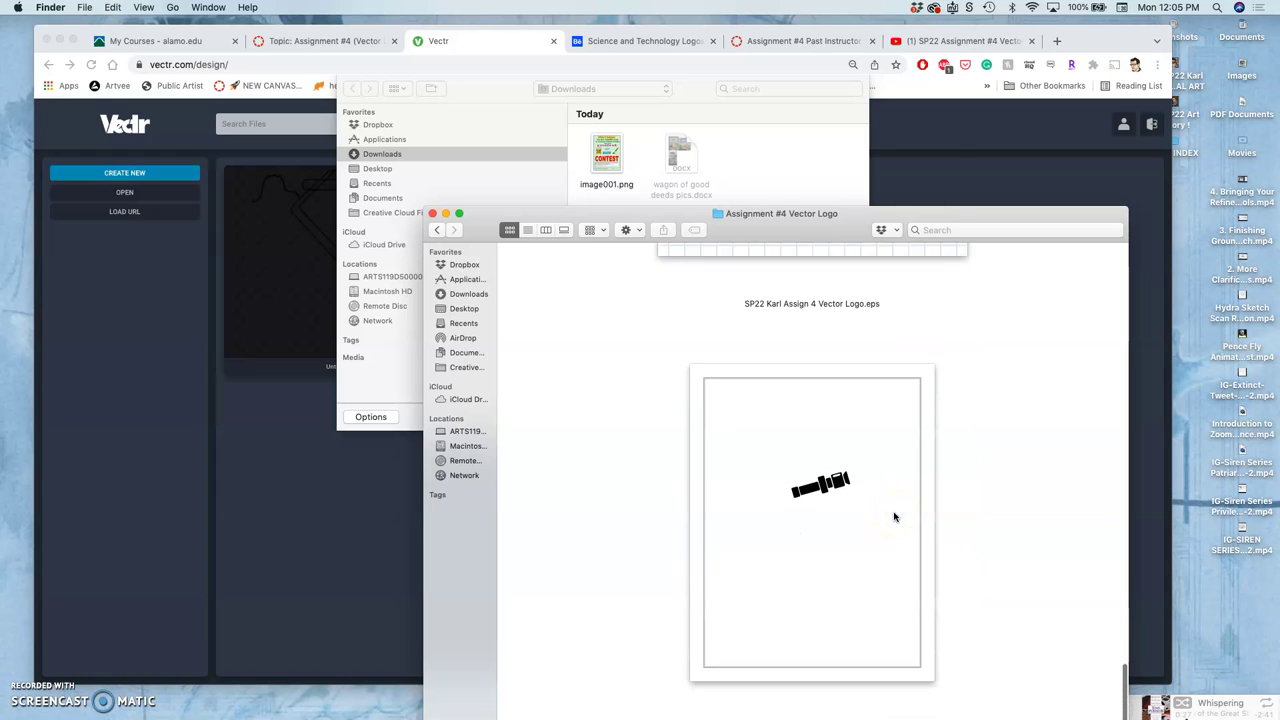
{"action": "double_click", "coordinate": [851, 229]}
{"action": "left_click_drag", "start_coordinate": [851, 215], "coordinate": [846, 154]}
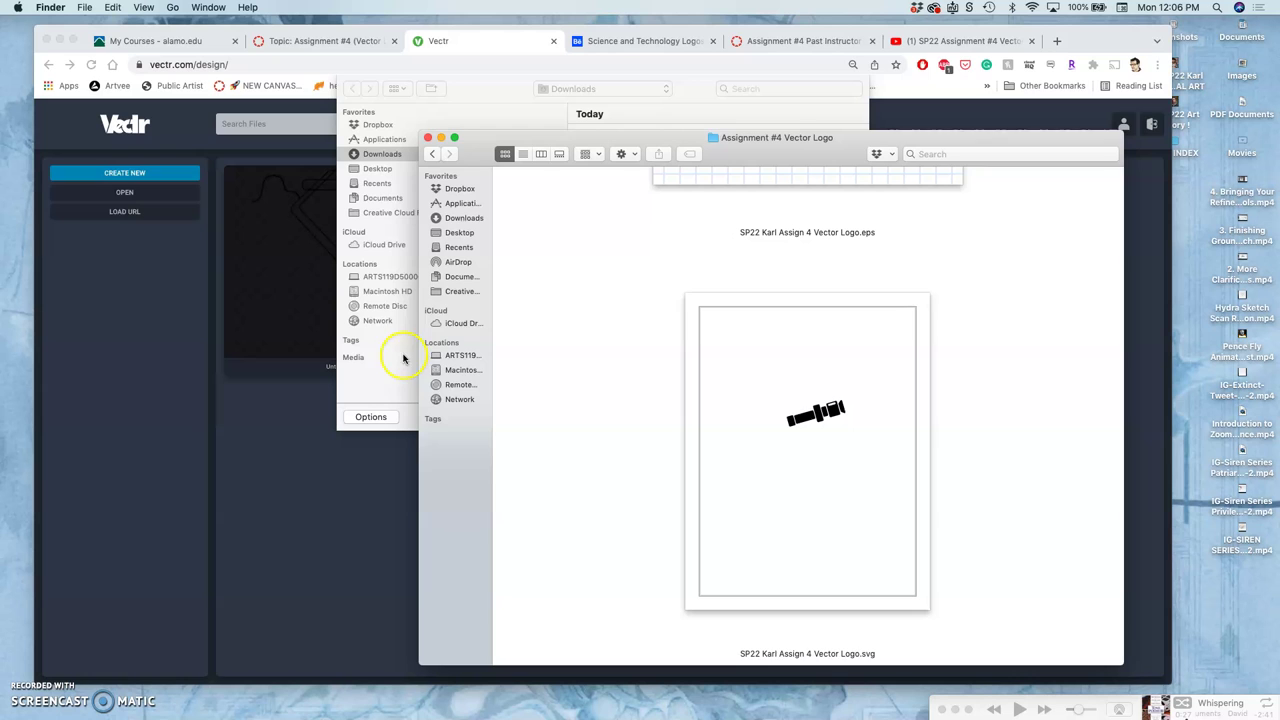
Copy the SVG logo file's name, then return to Vectr's open-file dialog.
{"action": "left_click", "coordinate": [836, 653]}
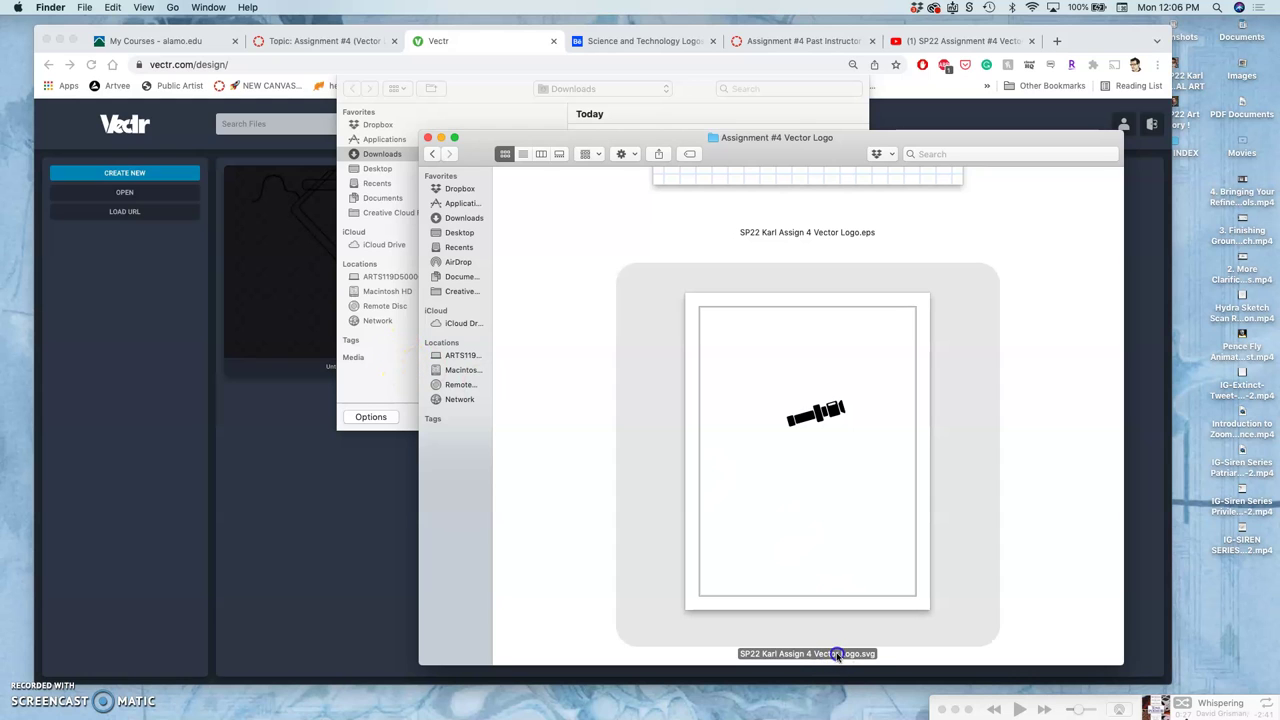
{"action": "left_click", "coordinate": [836, 653]}
{"action": "key", "text": "super+c"}
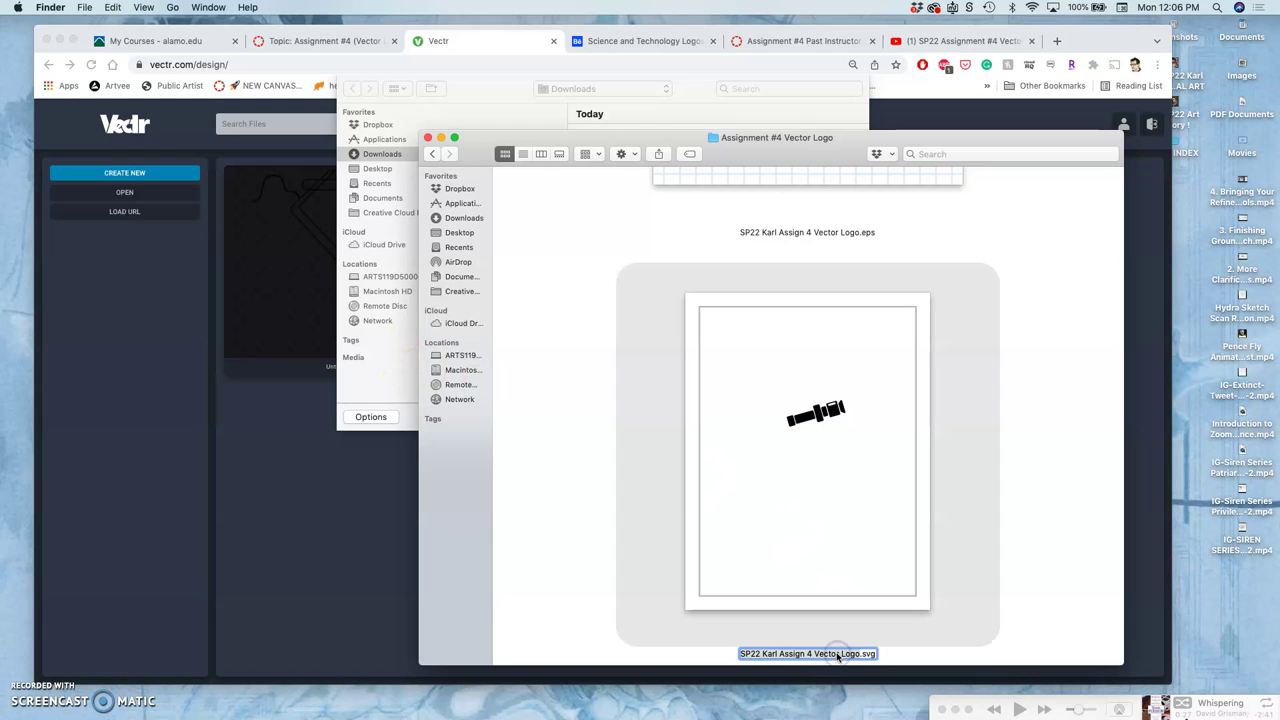
{"action": "left_click", "coordinate": [386, 367]}
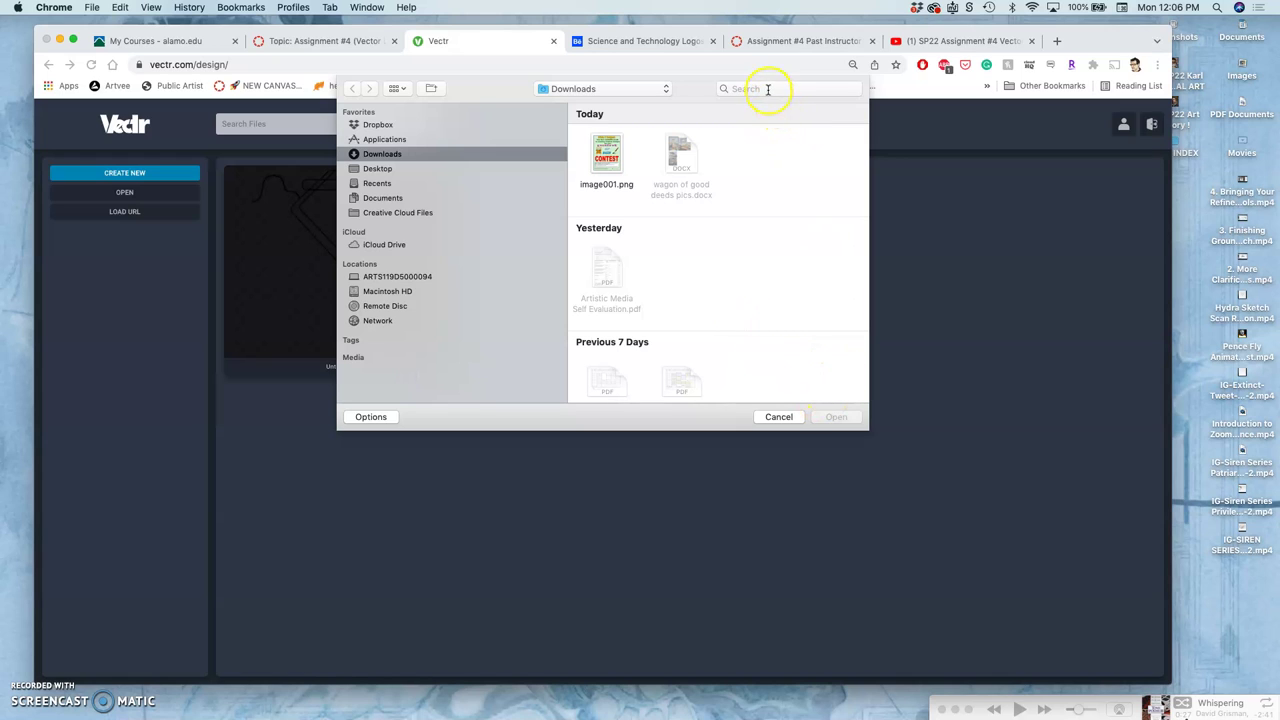
Search This Mac for the pasted SVG logo file name.
{"action": "left_click", "coordinate": [767, 89]}
{"action": "key", "text": "super+v"}
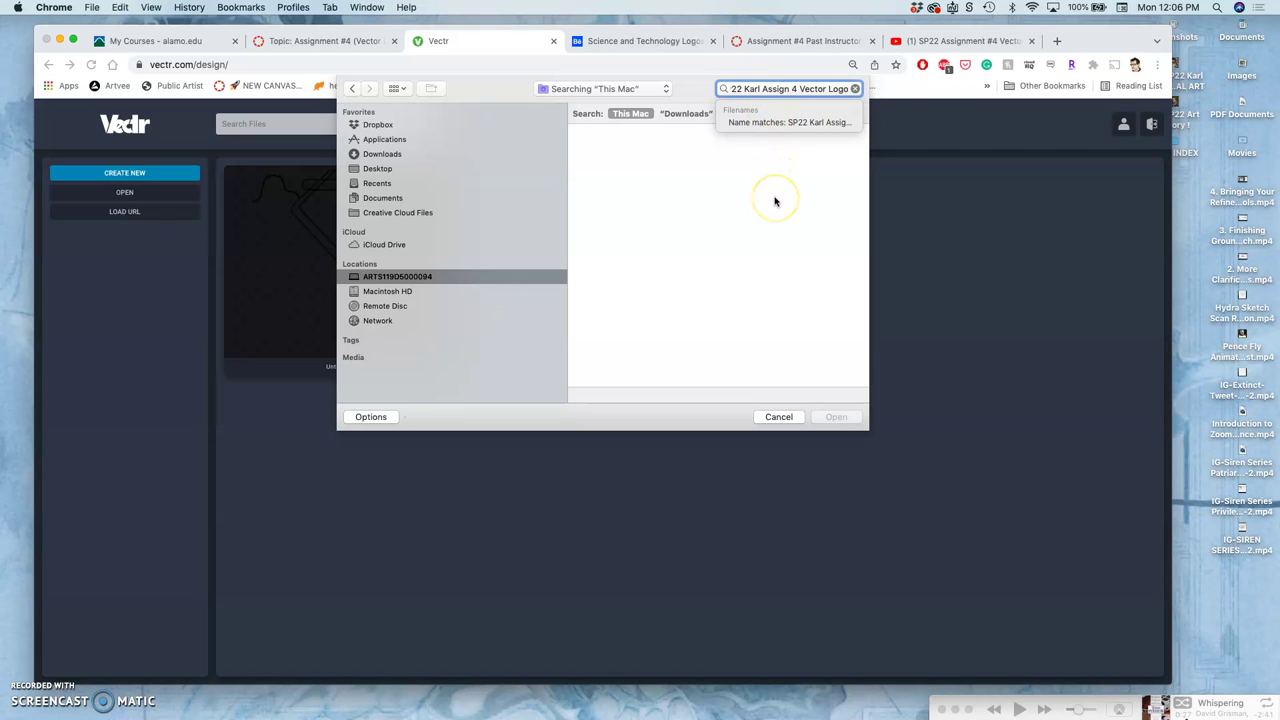
{"action": "key", "text": "Return"}
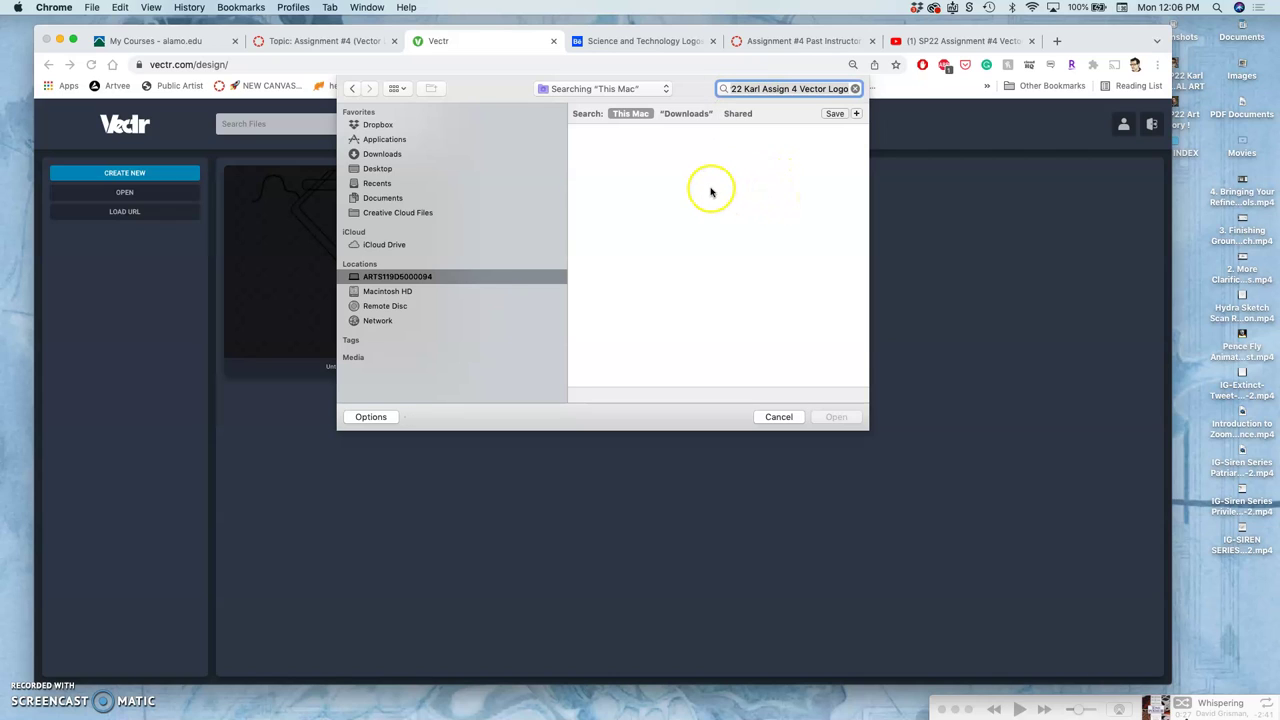